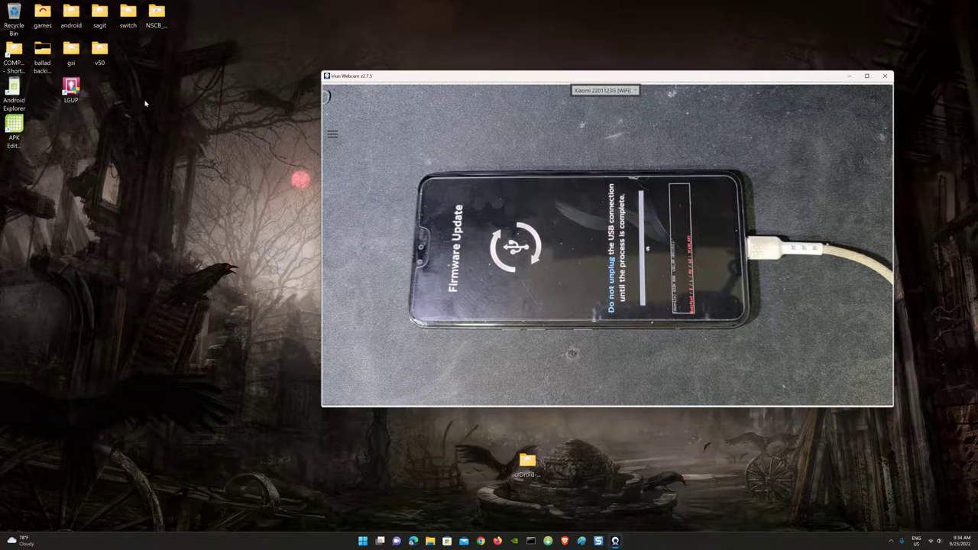
Step: Check the connected phone's serial port under Ports (COM & LPT) in Device Manager, and close Device Manager
double_click(68, 89)
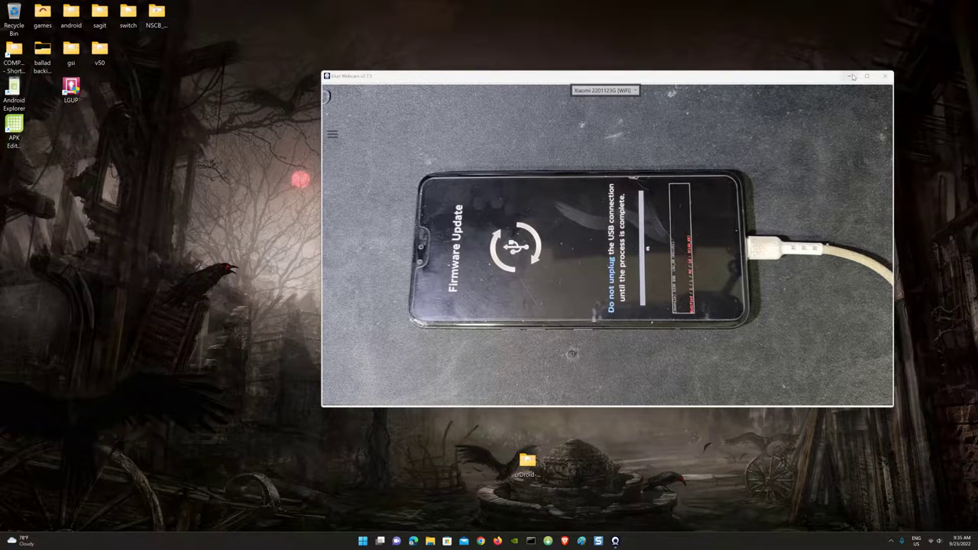
right_click(364, 541)
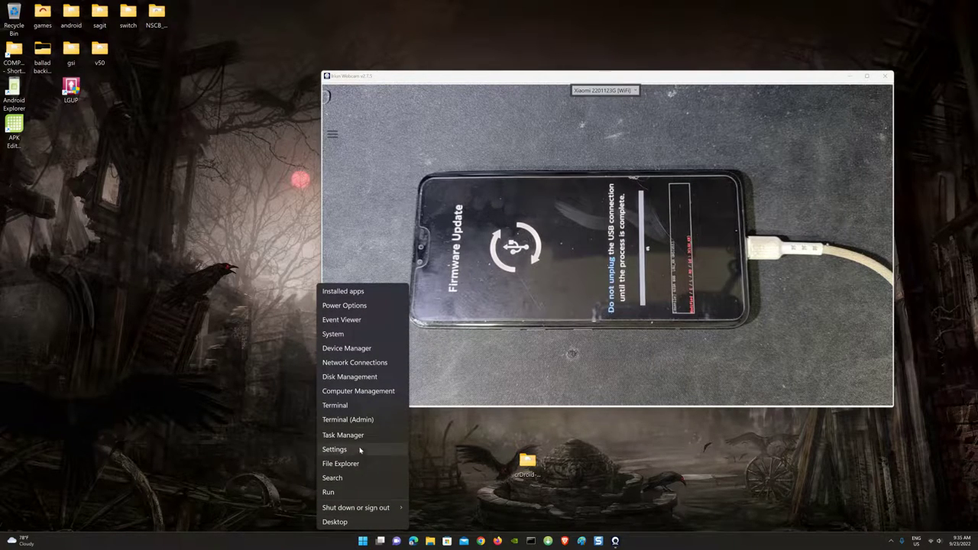
click(346, 349)
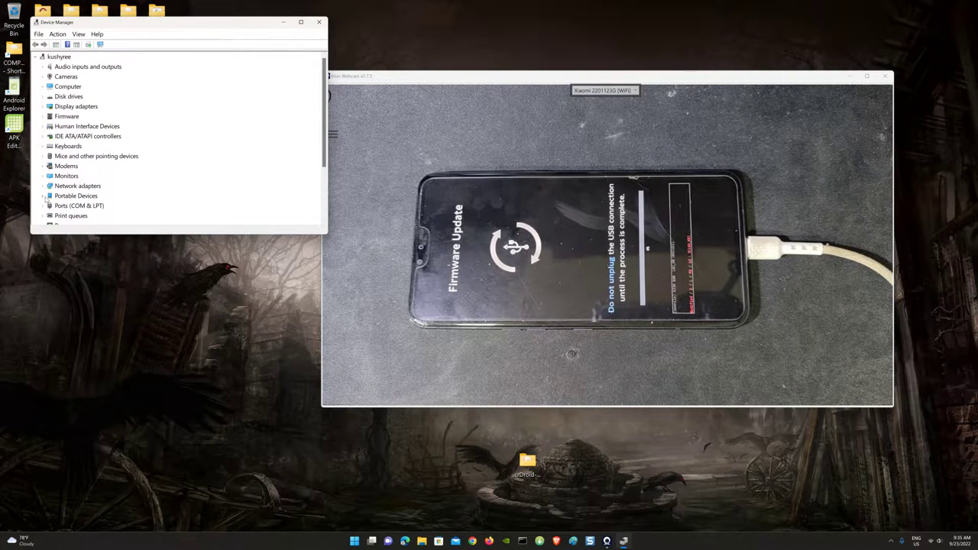
click(43, 205)
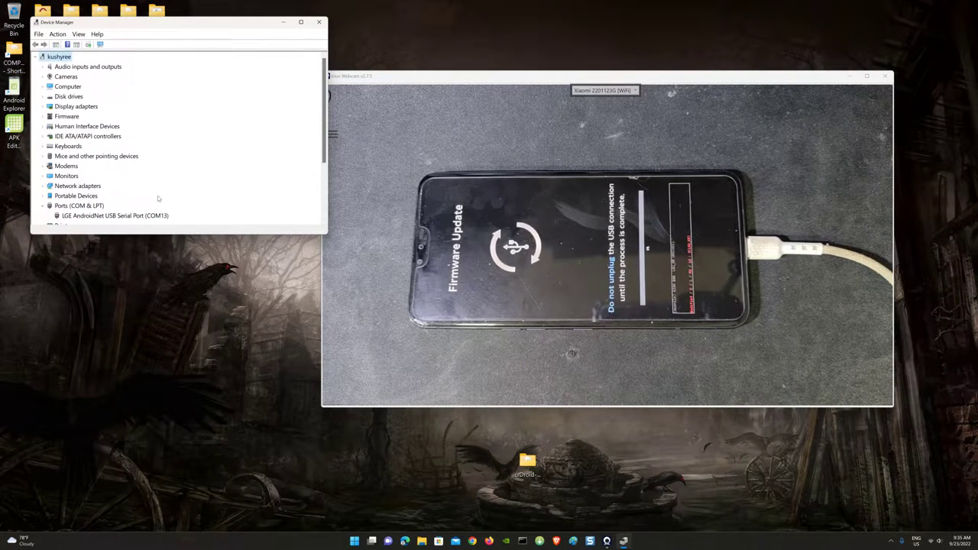
scroll(159, 198, down, 2)
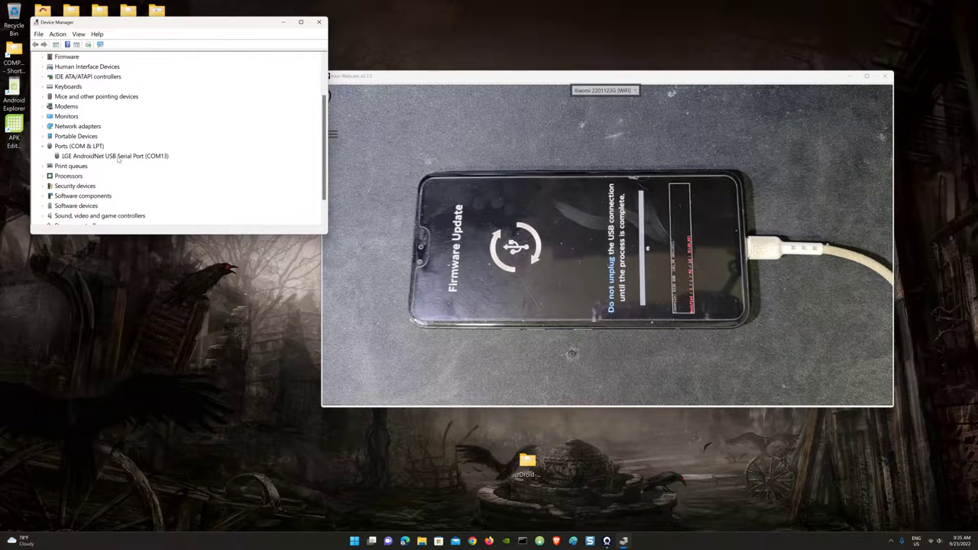
drag(186, 25, 160, 197)
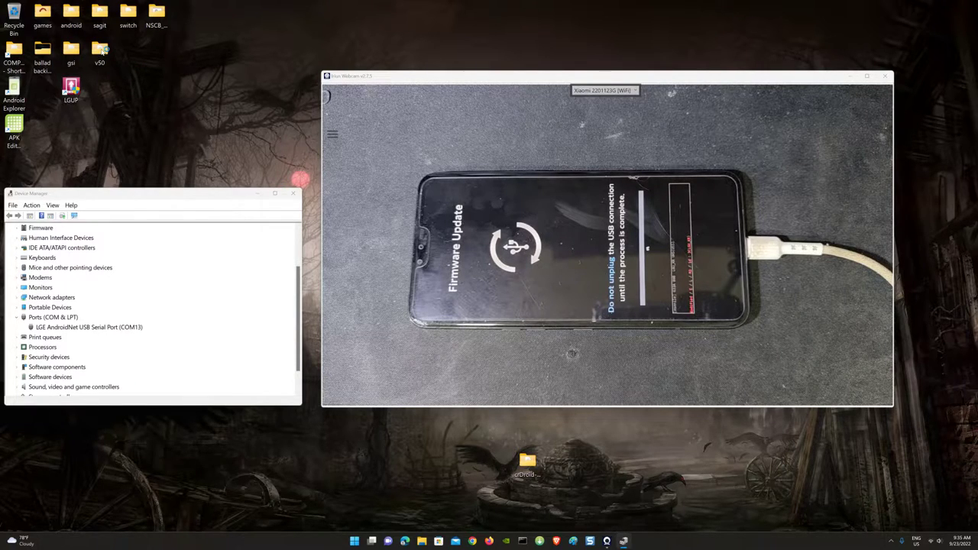
click(284, 196)
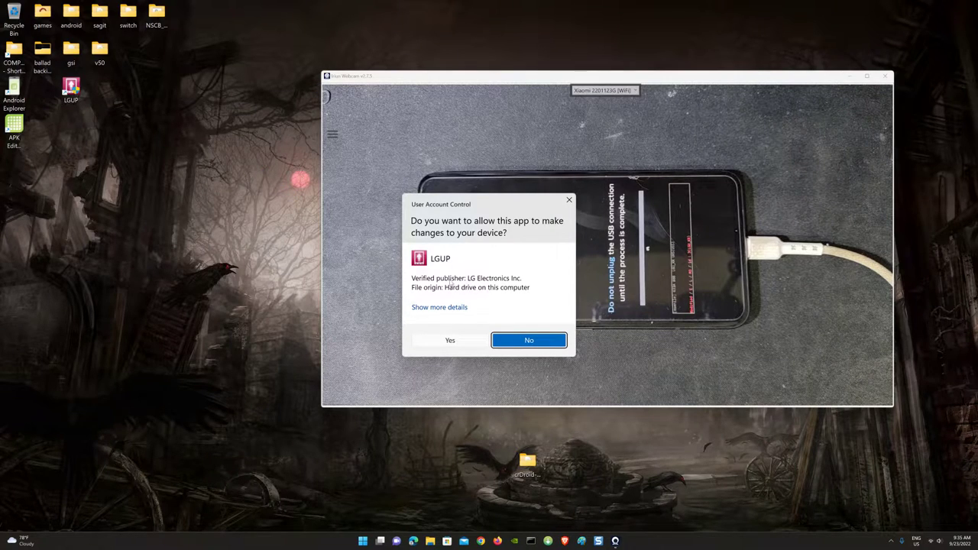
Step: Allow LGUP to make changes to the device and place its window clear of the phone camera view
drag(465, 201, 101, 174)
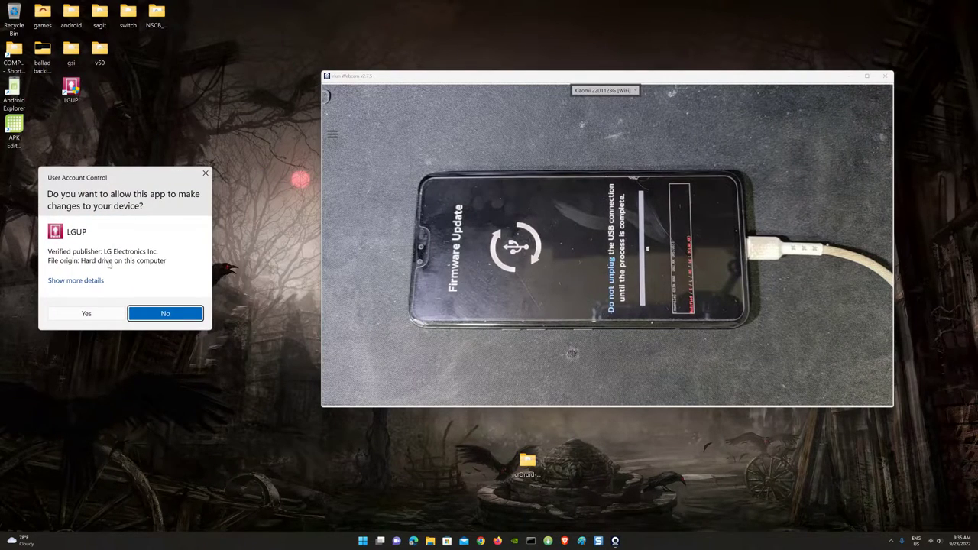
click(86, 314)
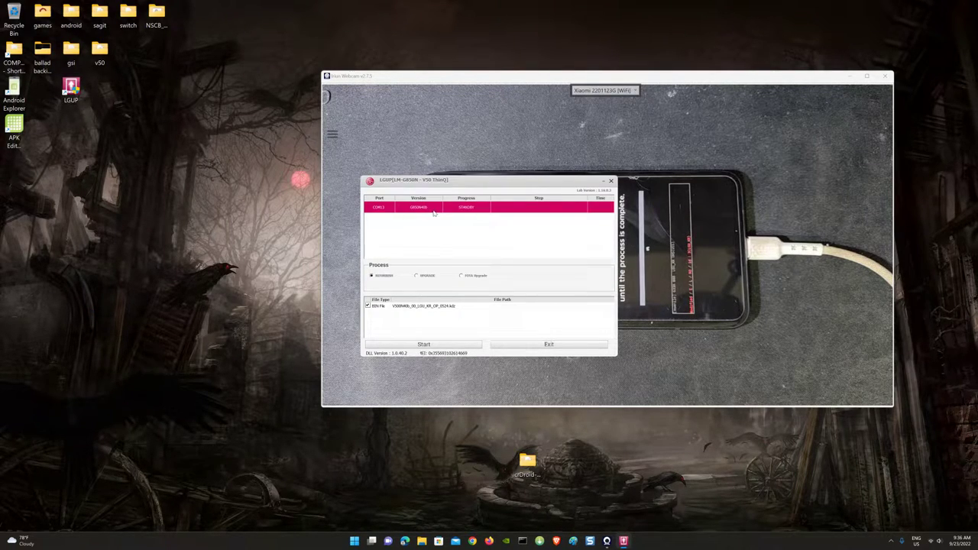
drag(484, 183, 187, 185)
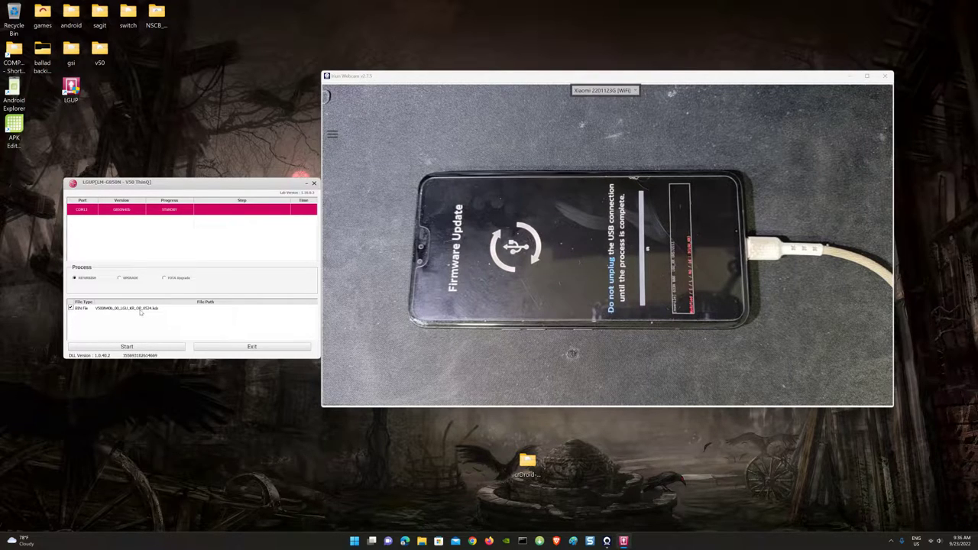
Step: Locate the V500N40b KDZ firmware file in the v50 desktop folder, and close the folder
double_click(100, 51)
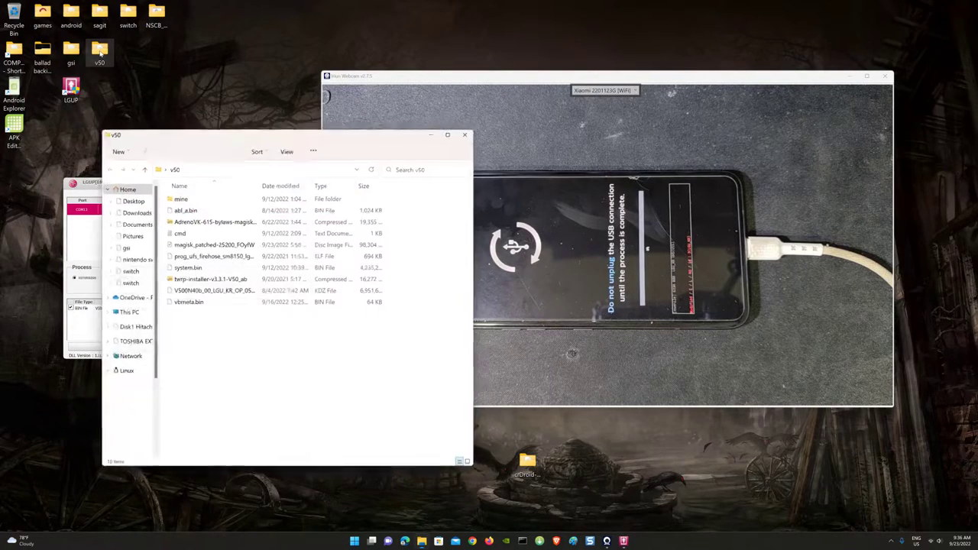
drag(222, 125, 303, 40)
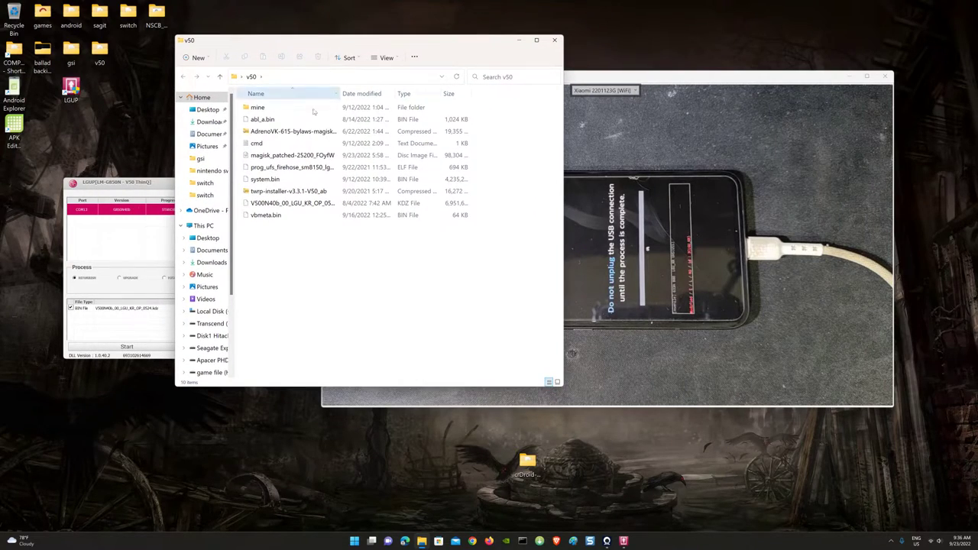
click(262, 204)
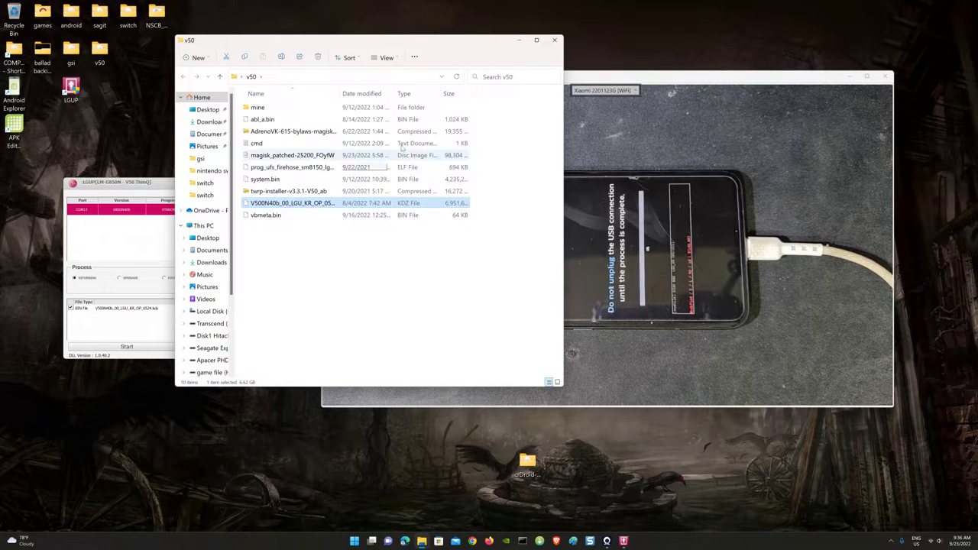
click(553, 41)
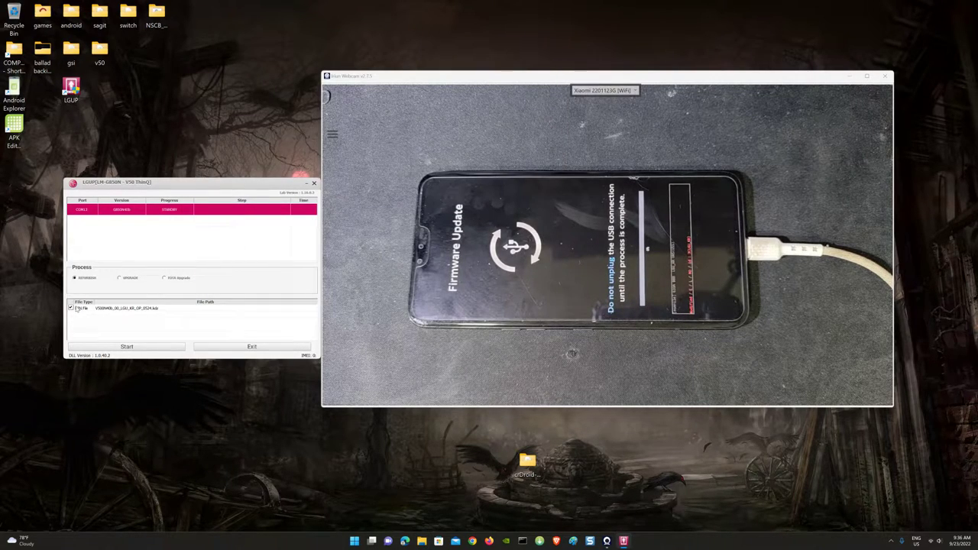
Step: Load V500N40b_00_LGU_KR_OP_0524.kdz from the v50 folder as the BIN file in LGUP and start flashing the phone
click(153, 310)
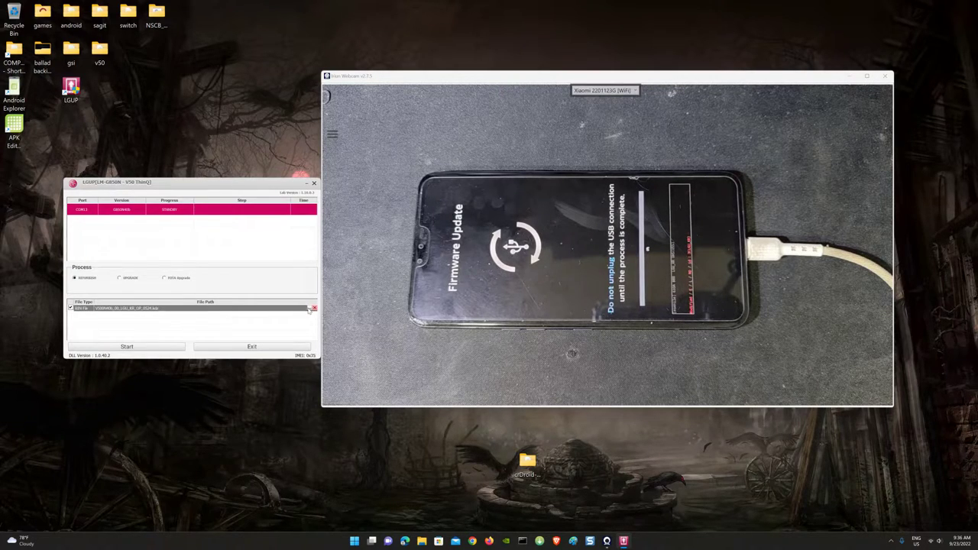
click(309, 309)
click(193, 238)
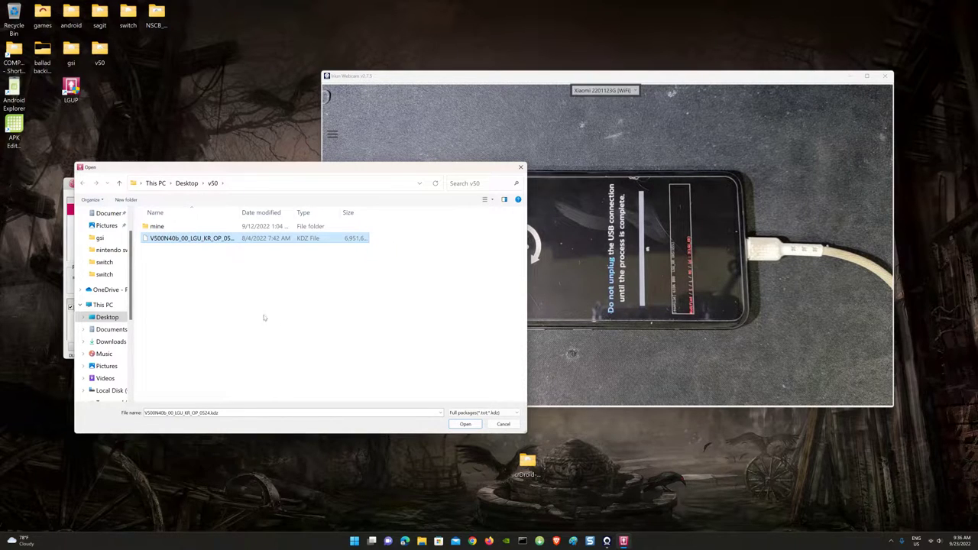
click(466, 424)
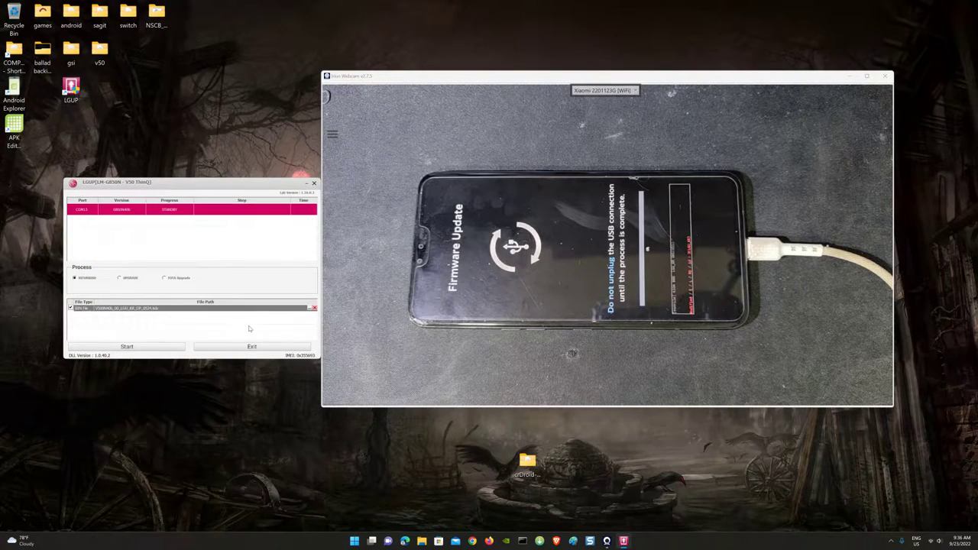
drag(209, 190, 183, 161)
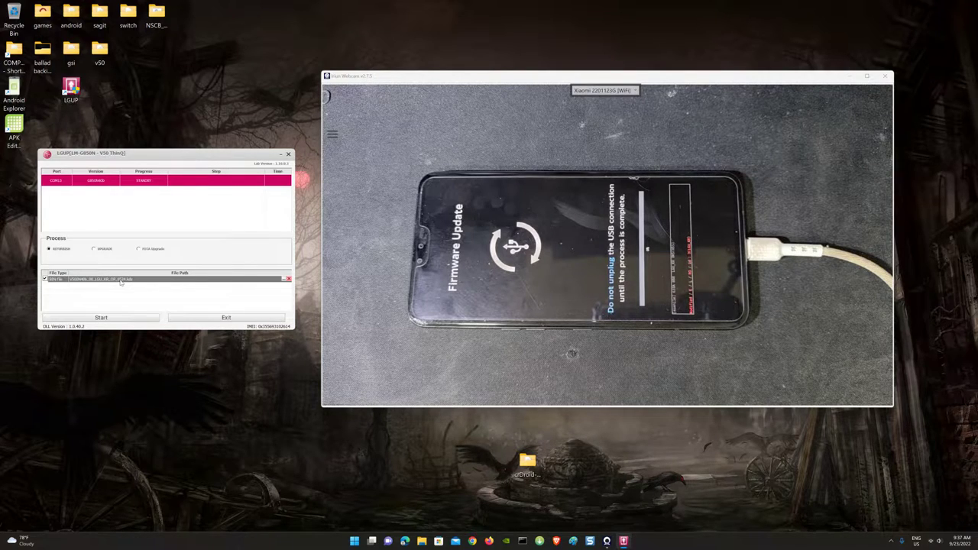
click(101, 318)
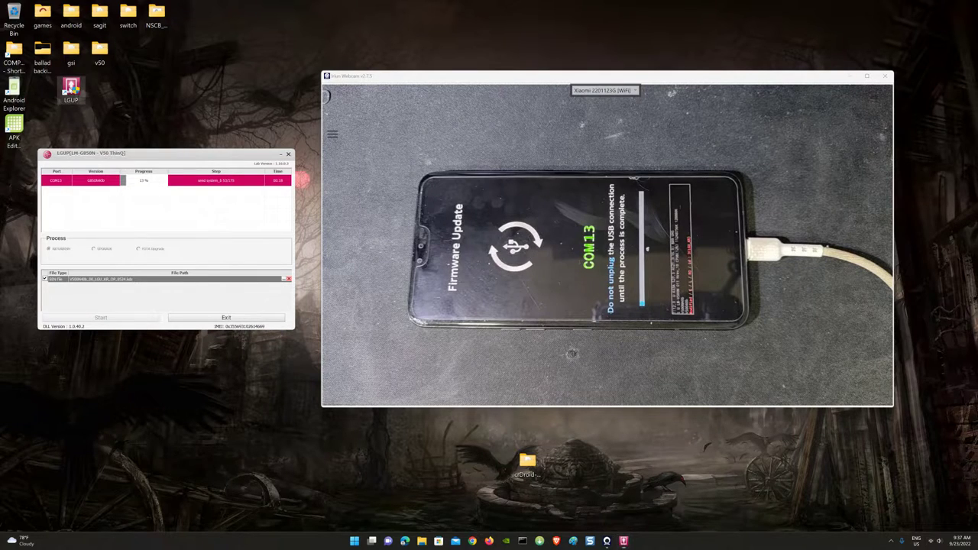
Step: Open the LGUP shortcut's file location and examine LGUP_Common.dll in the model\Common folder
right_click(72, 87)
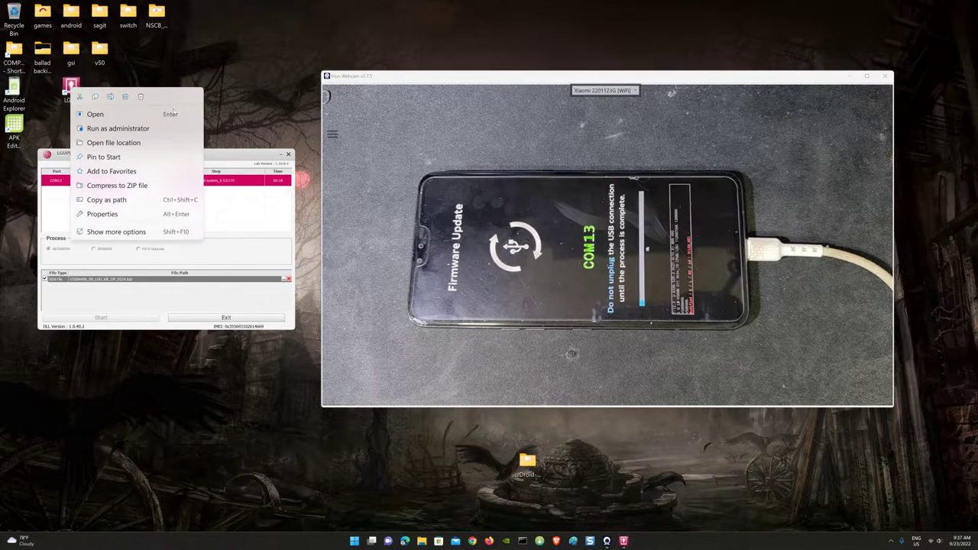
click(109, 143)
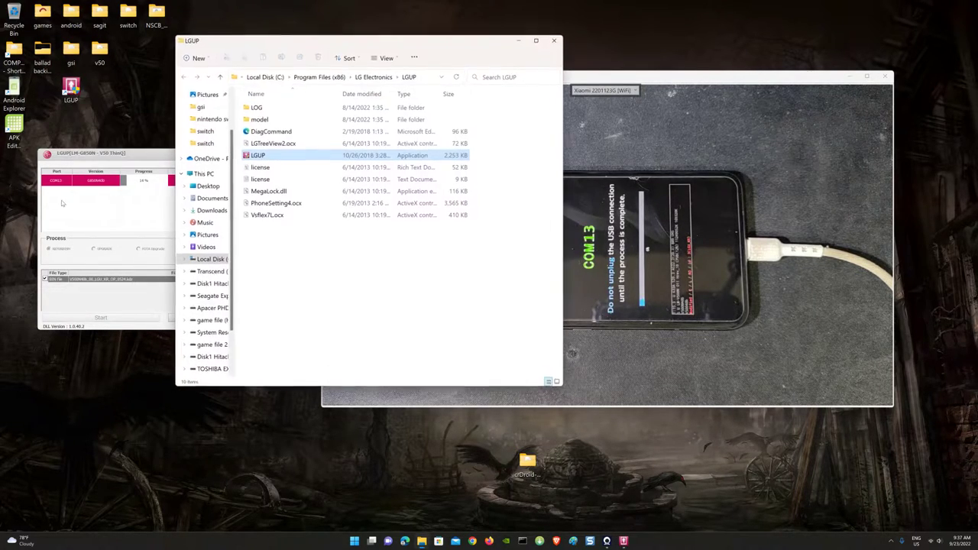
double_click(261, 120)
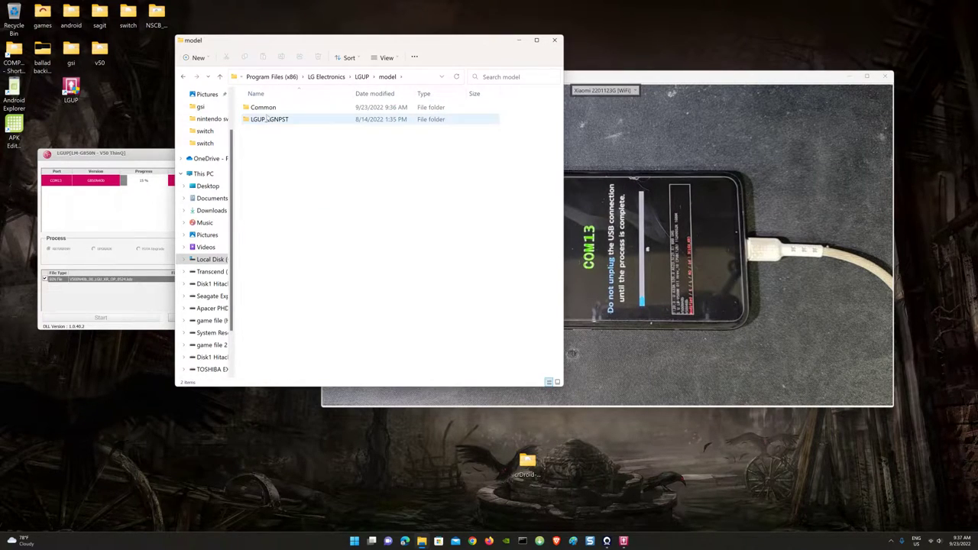
double_click(263, 107)
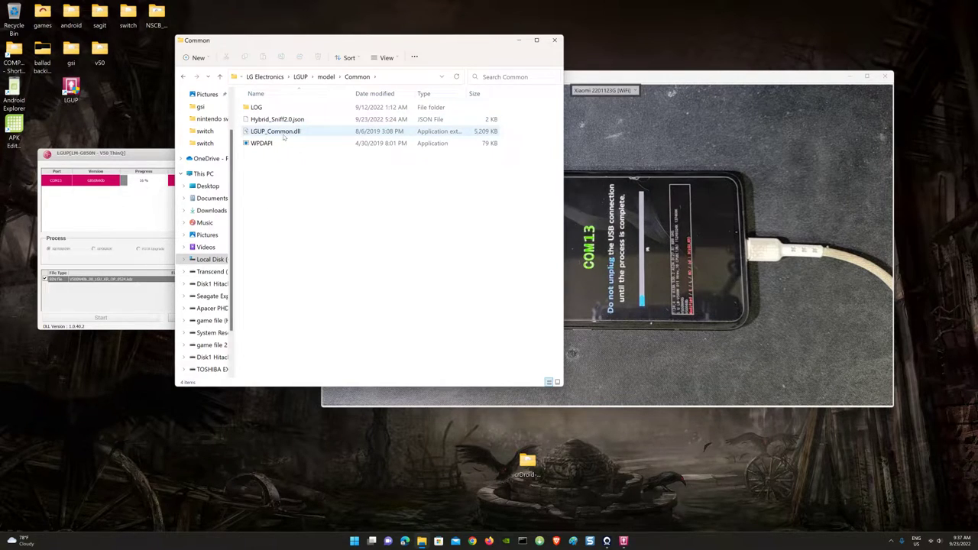
mouse_move(285, 138)
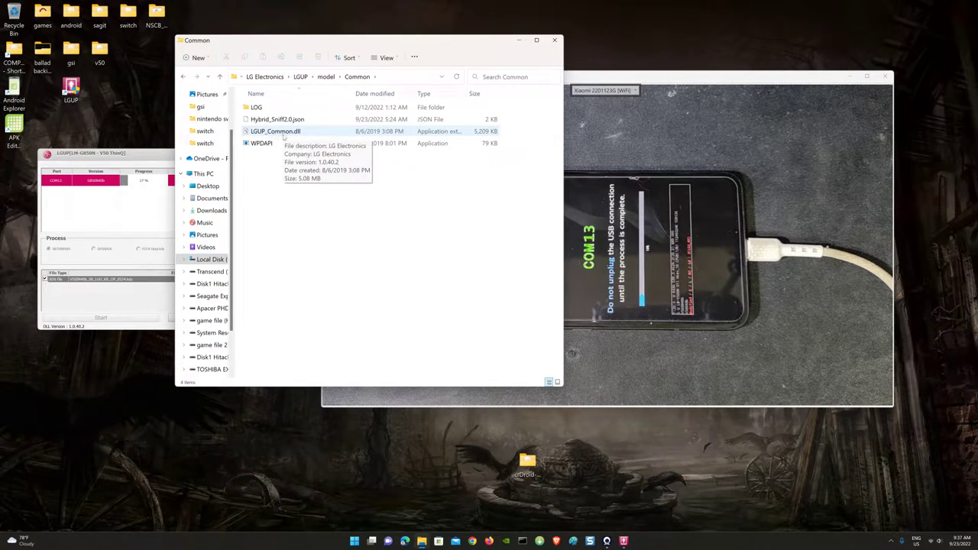
Step: Examine the LGUP_LGNPST folder's contents, and return through the LGUP folder to model\Common
key(alt+Up)
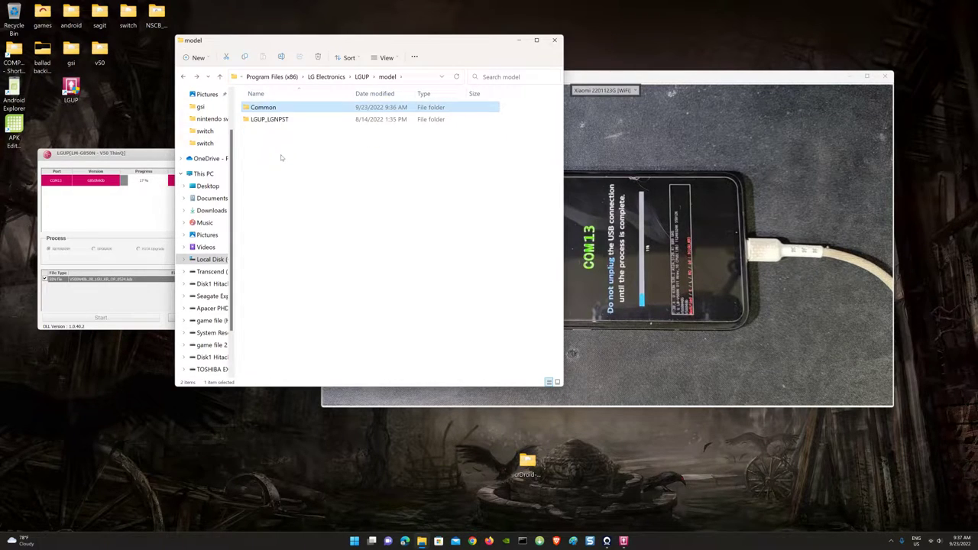
double_click(269, 120)
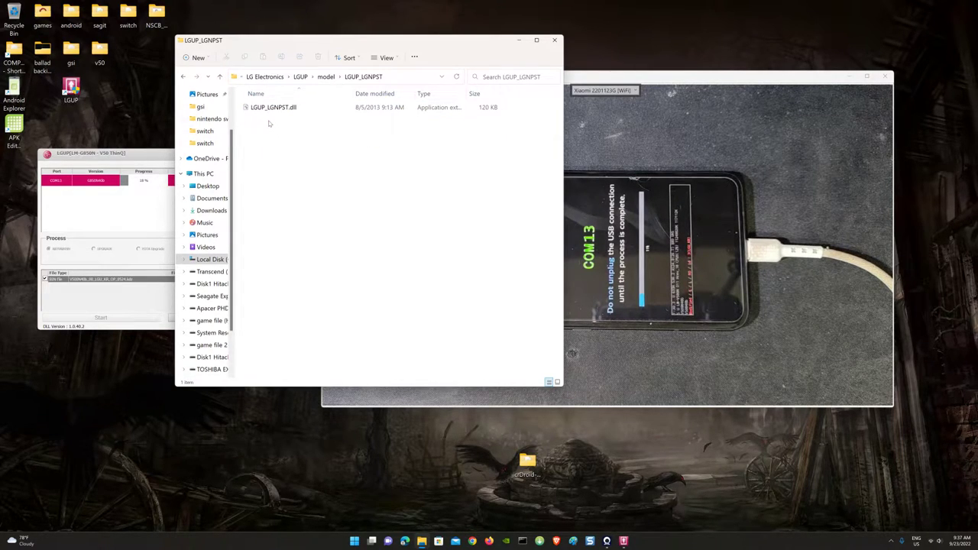
key(alt+Up)
key(alt+Up)
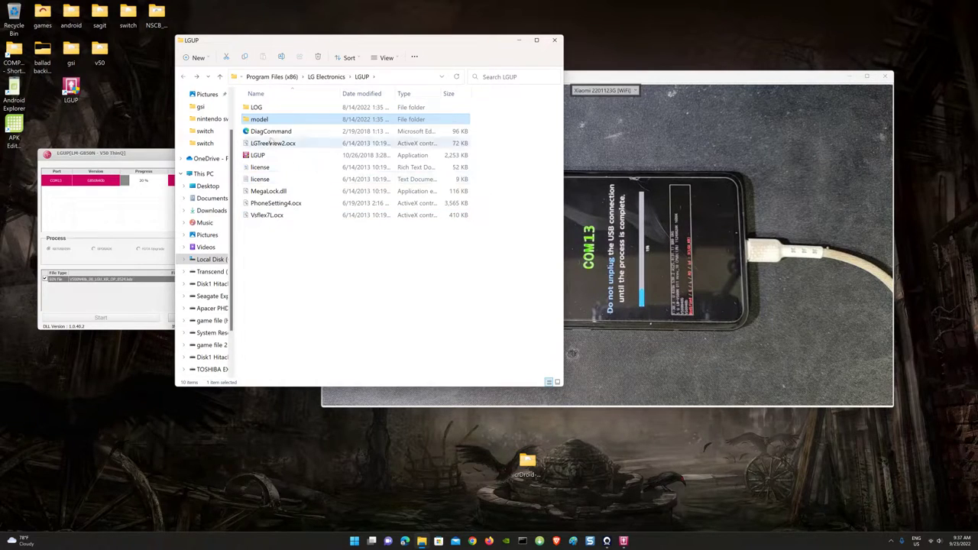
double_click(264, 120)
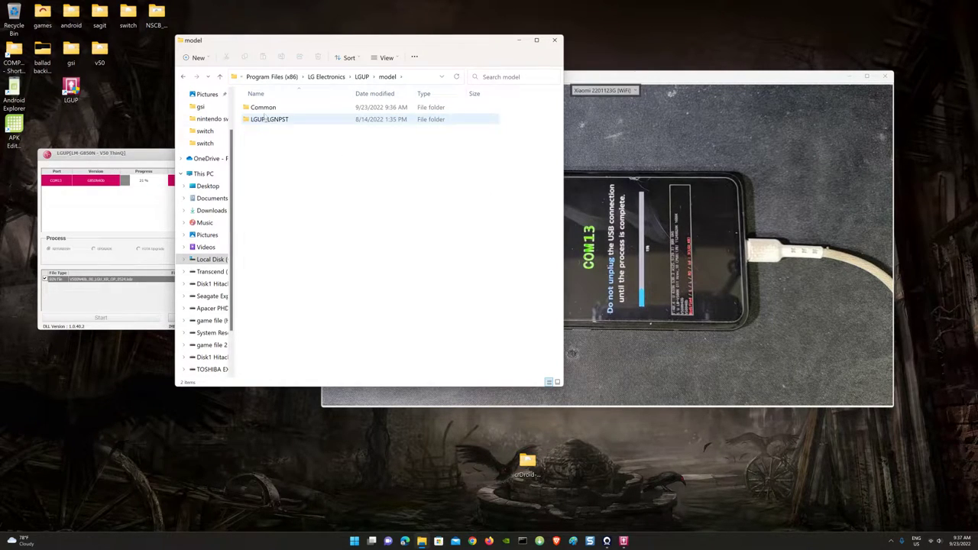
double_click(264, 108)
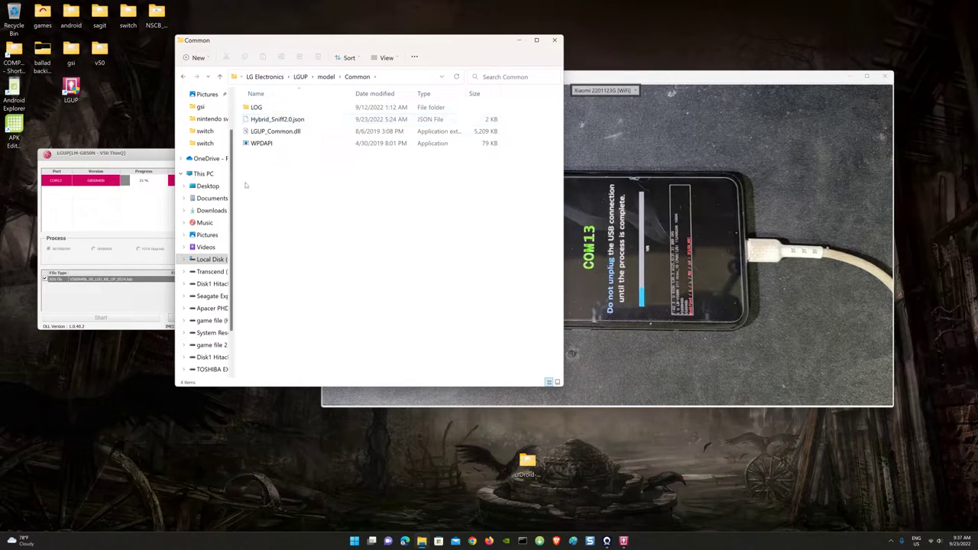
Step: Browse from the C: drive to the LG Electronics folder inside Program Files (x86)
click(205, 272)
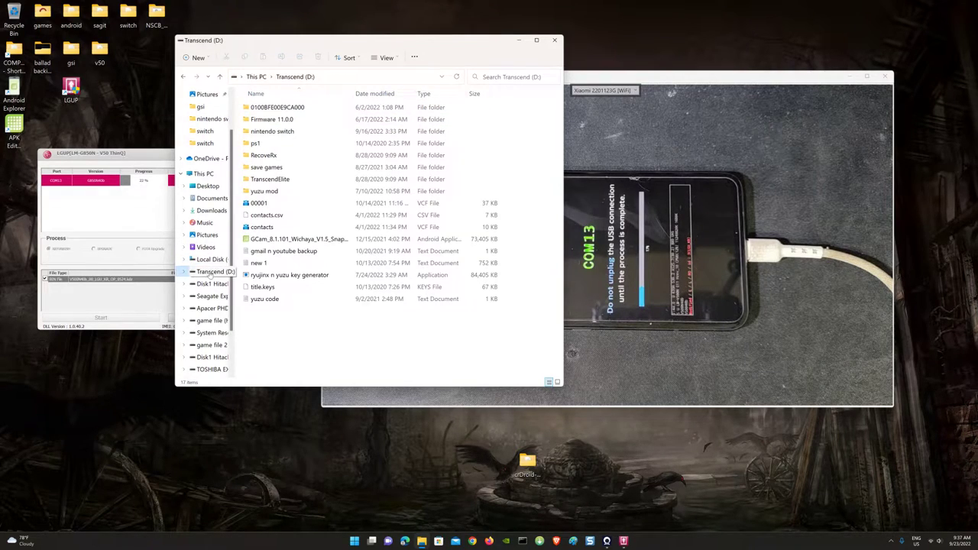
click(209, 259)
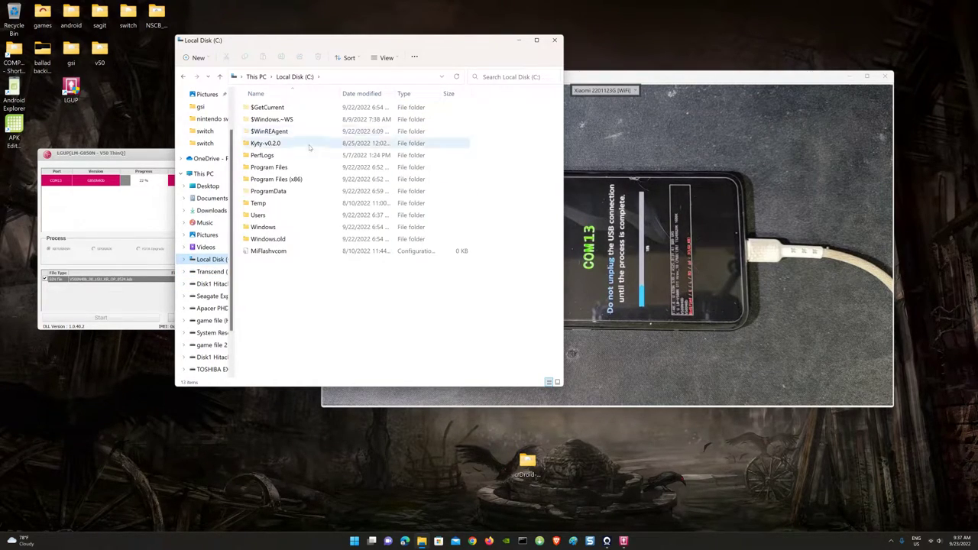
double_click(269, 167)
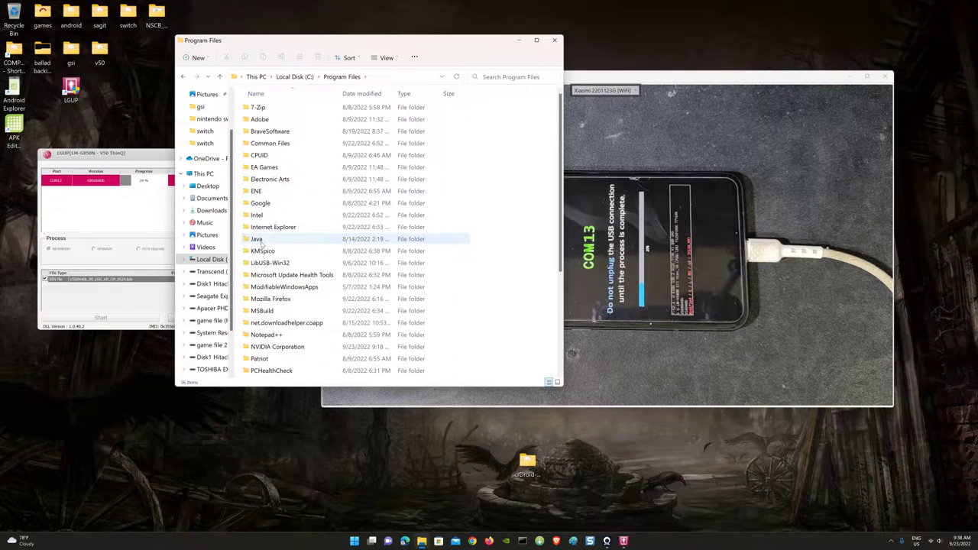
key(alt+Left)
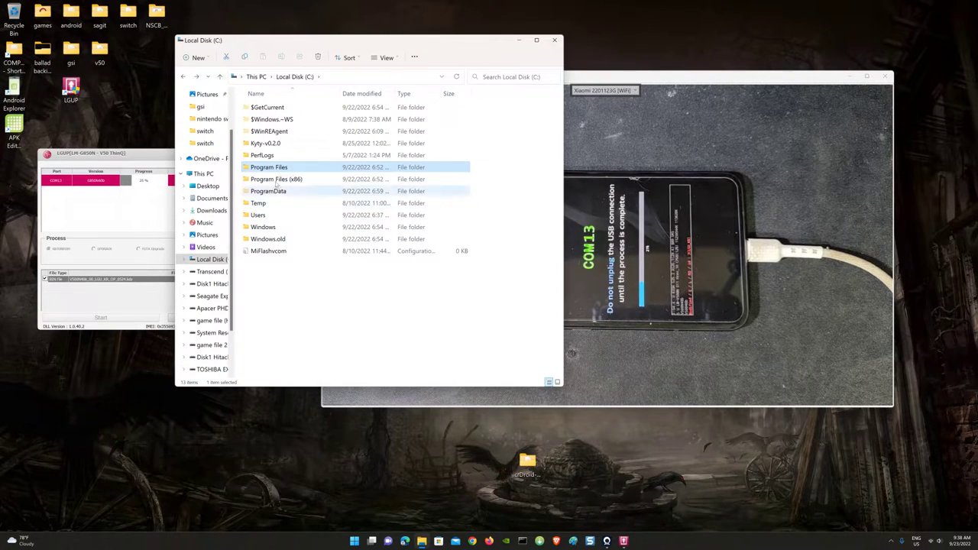
double_click(273, 179)
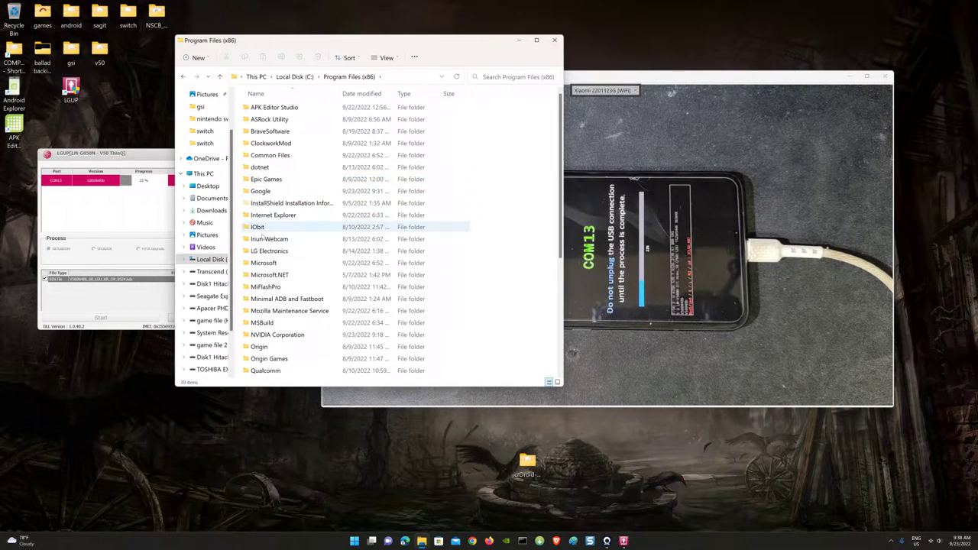
double_click(266, 252)
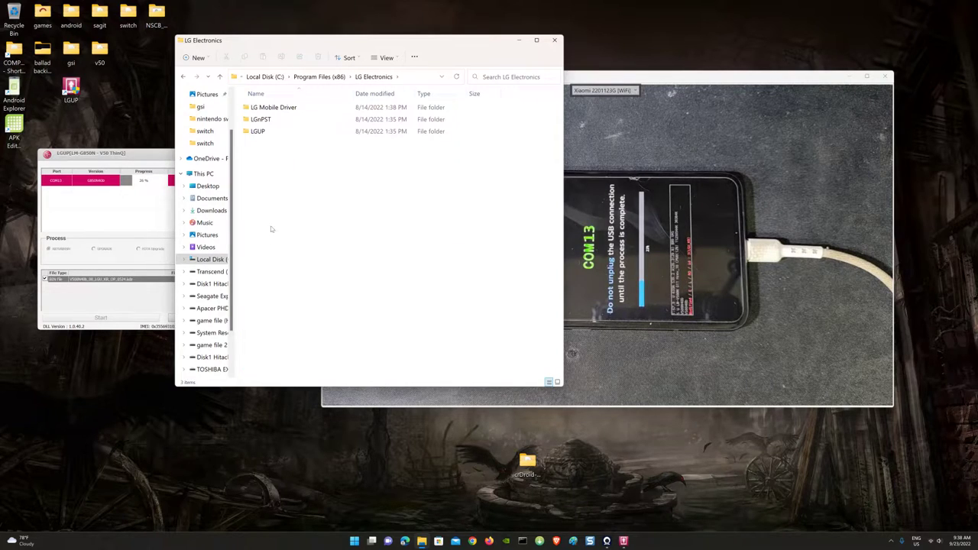
Step: Open LGUP's model folder and examine the contents of its LGUP_LGNPST and Common subfolders
double_click(267, 132)
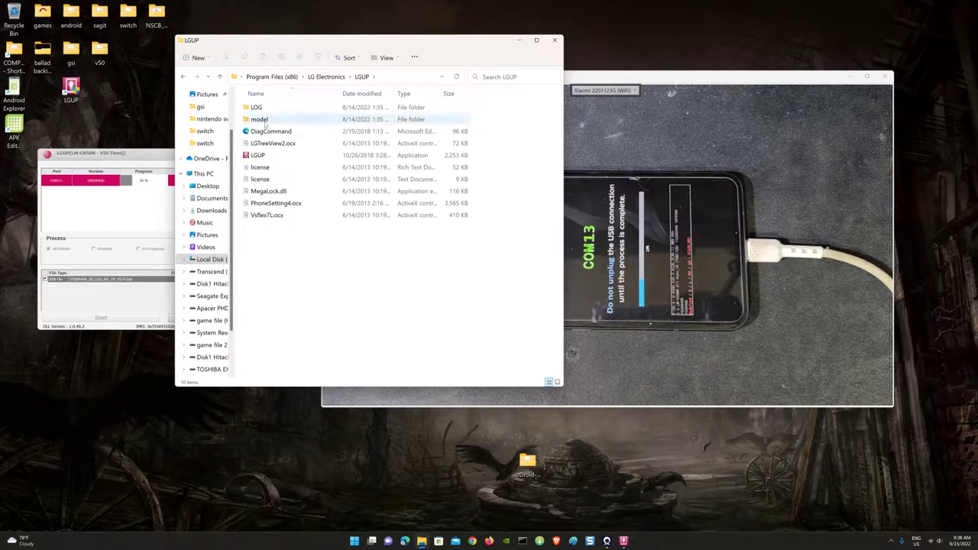
double_click(260, 120)
double_click(268, 120)
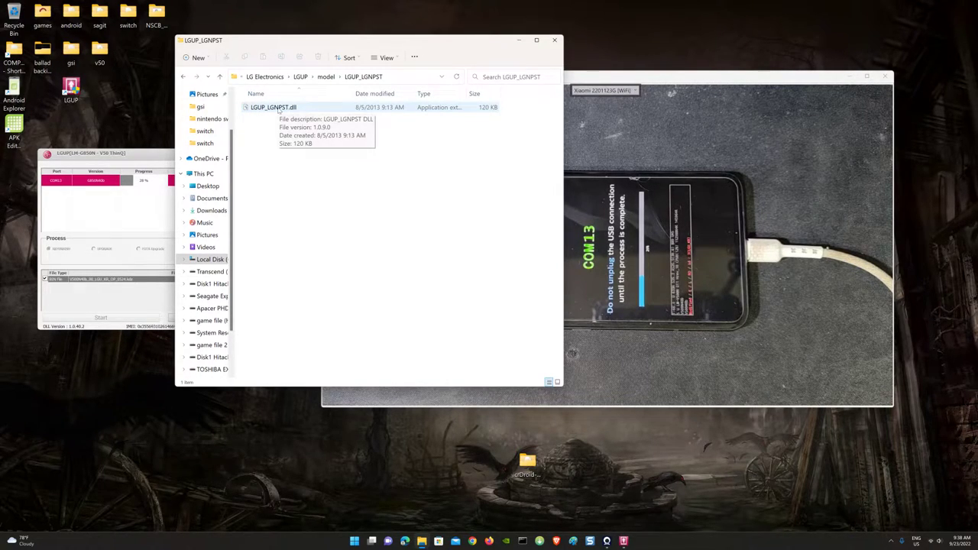
key(alt+Left)
double_click(279, 108)
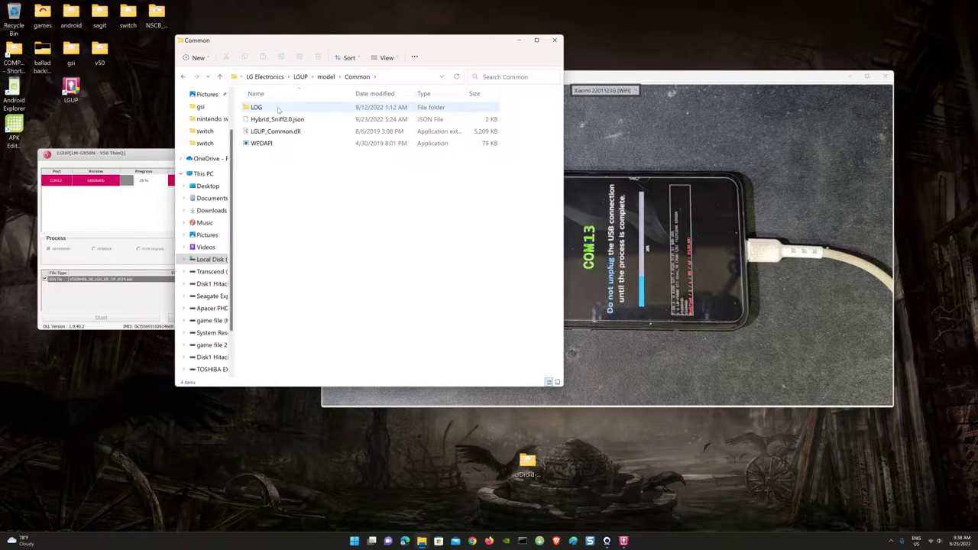
Step: Examine the LM-G850N log folder inside Common\LOG, and return to the LG Electronics folder
double_click(279, 107)
double_click(279, 107)
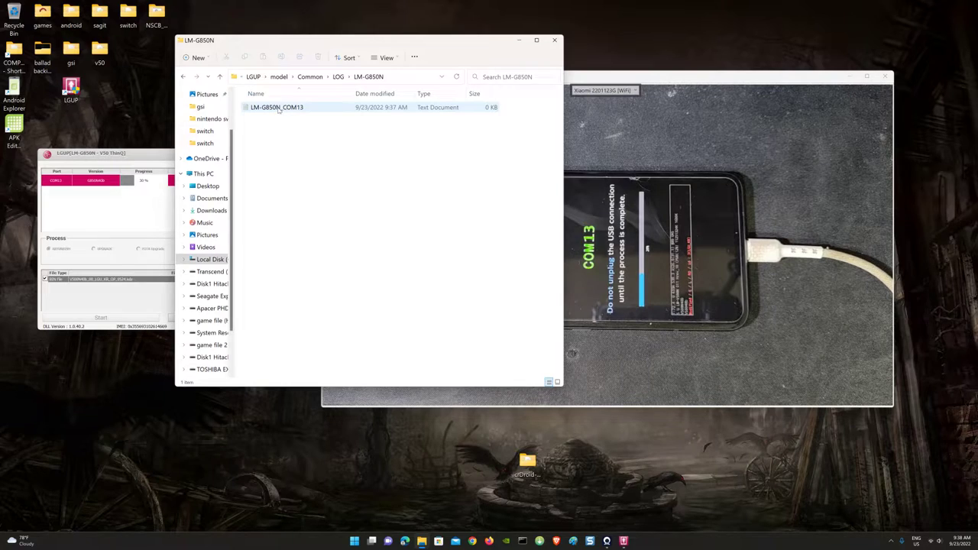
key(alt+Left)
key(alt+Left)
key(alt+Left)
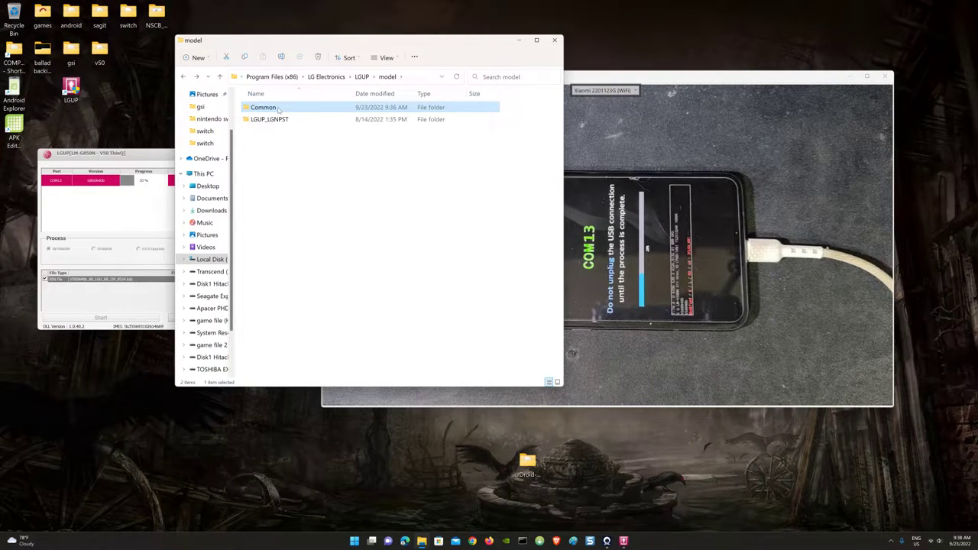
key(alt+Left)
key(alt+Left)
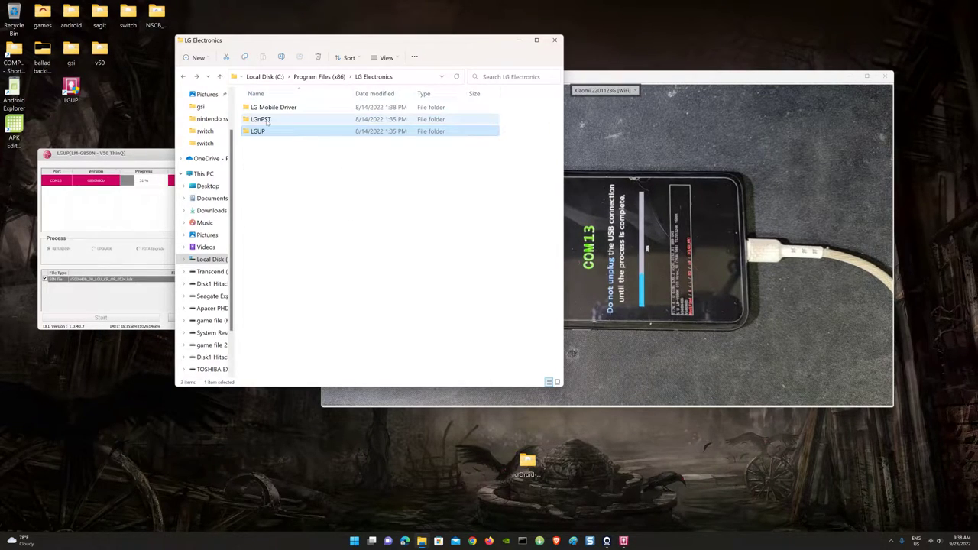
Step: Examine the LG Mobile Driver folder and LGnPST's Components 5.0 and 4.0 folders, and reopen the LGUP folder
double_click(271, 110)
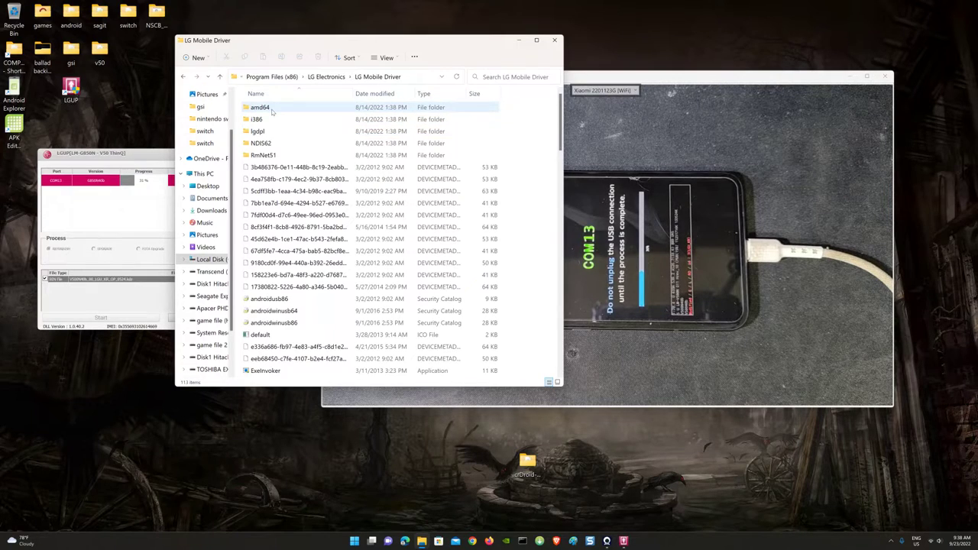
key(alt+Left)
click(269, 120)
double_click(269, 120)
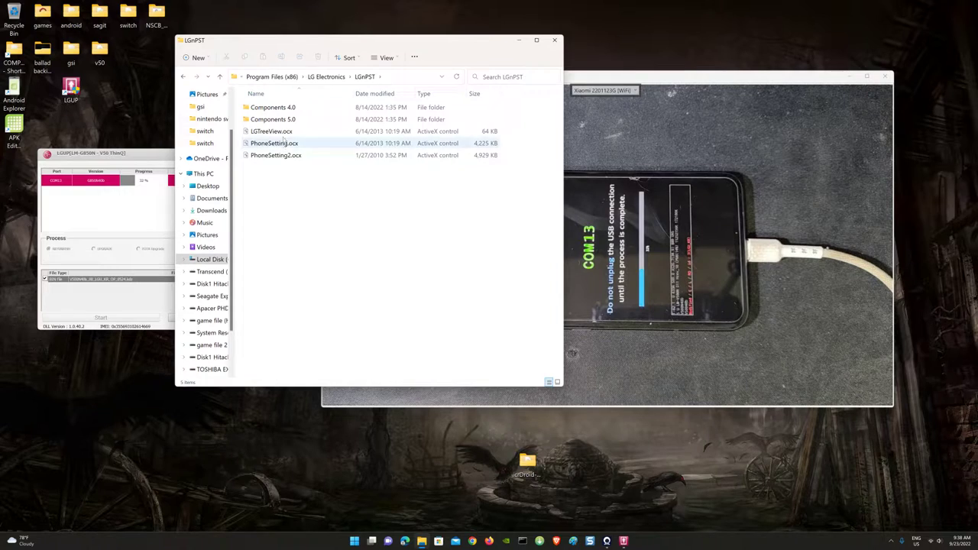
double_click(282, 121)
key(alt+Left)
double_click(282, 108)
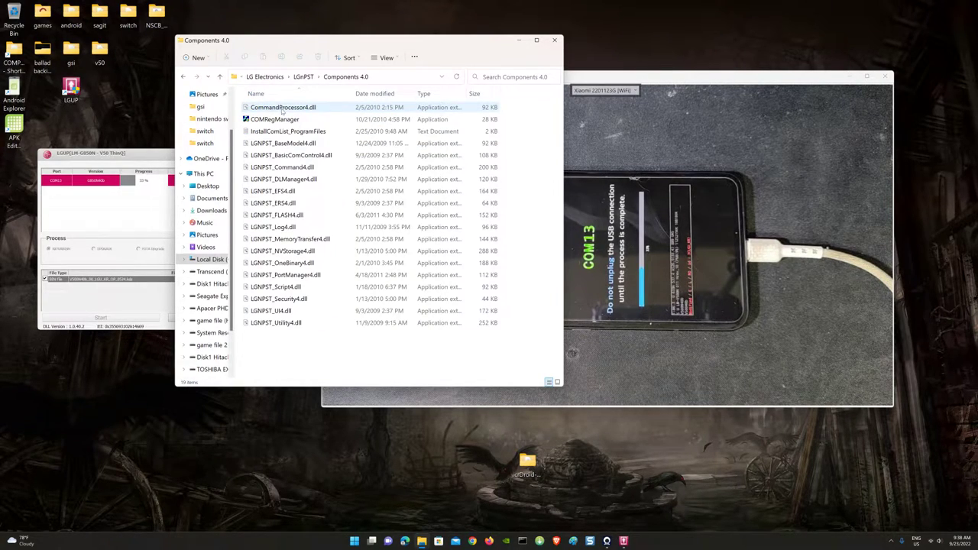
key(alt+Left)
key(alt+Left)
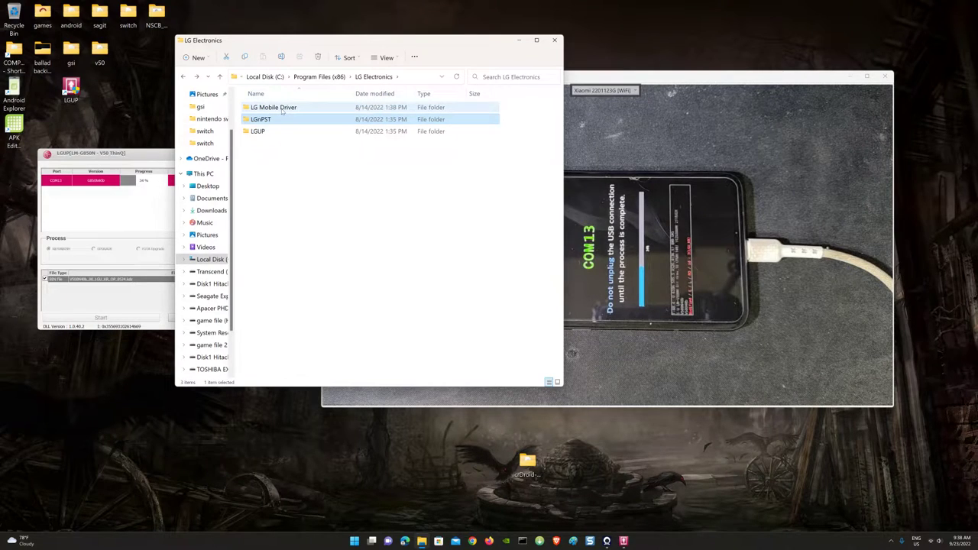
double_click(269, 133)
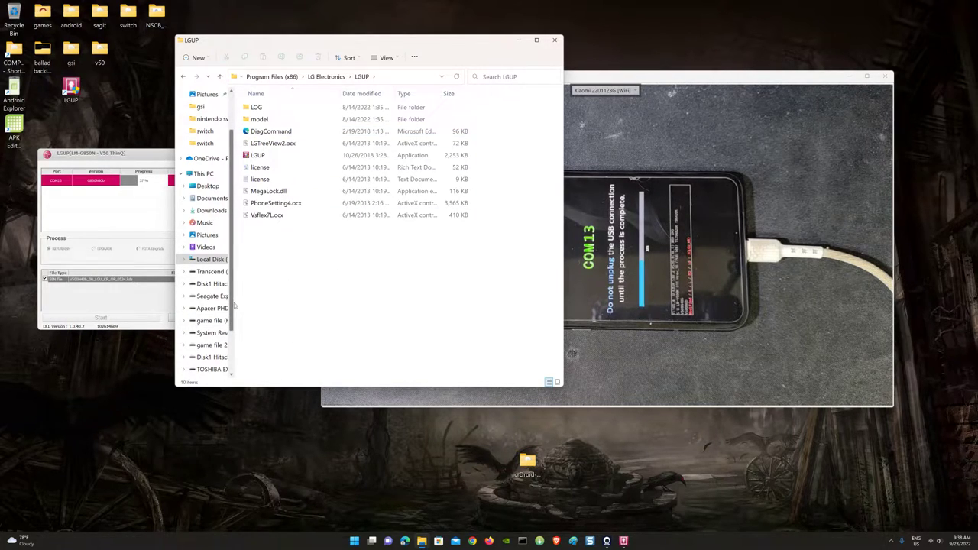
Step: Widen the folder tree and open the backup\v50 folder on the game file 2 (K:) drive
drag(238, 308, 256, 307)
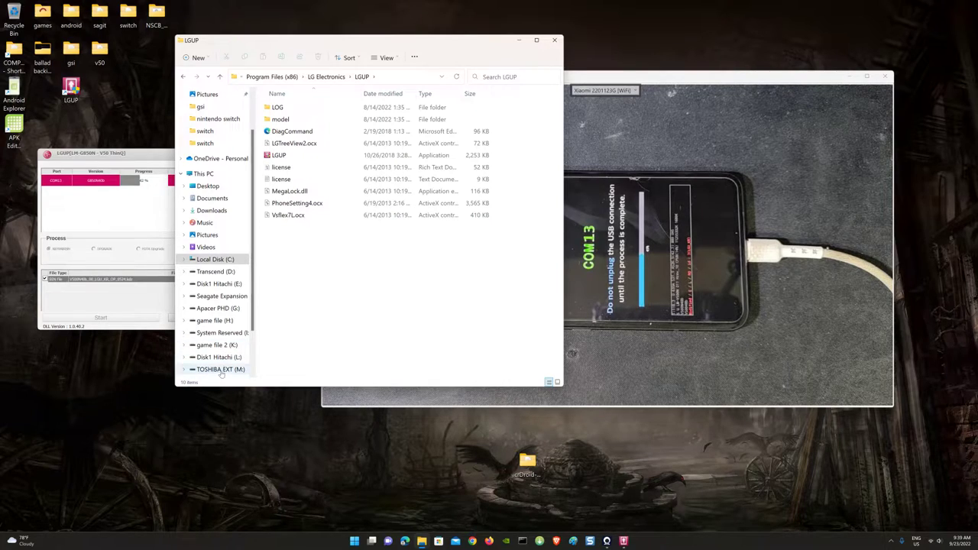
scroll(228, 306, down, 1)
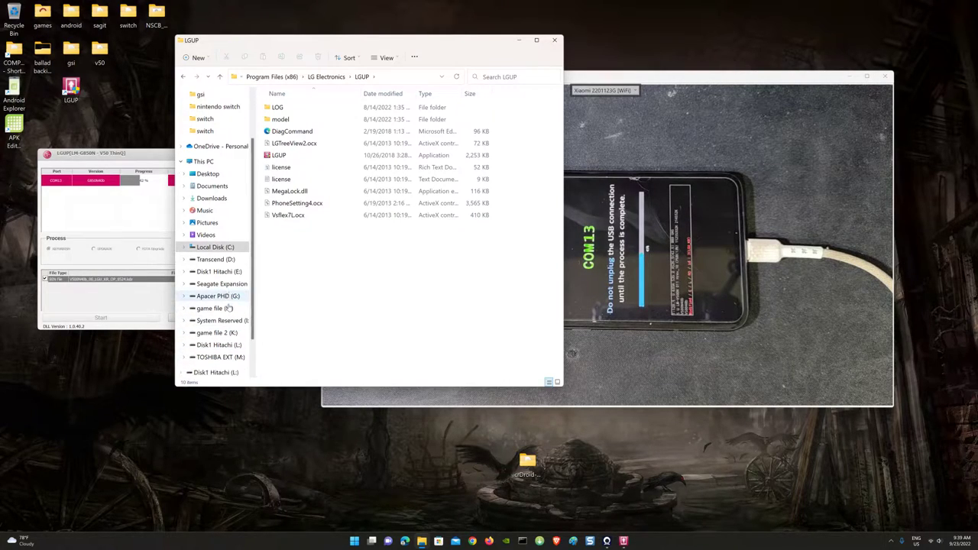
scroll(228, 308, down, 1)
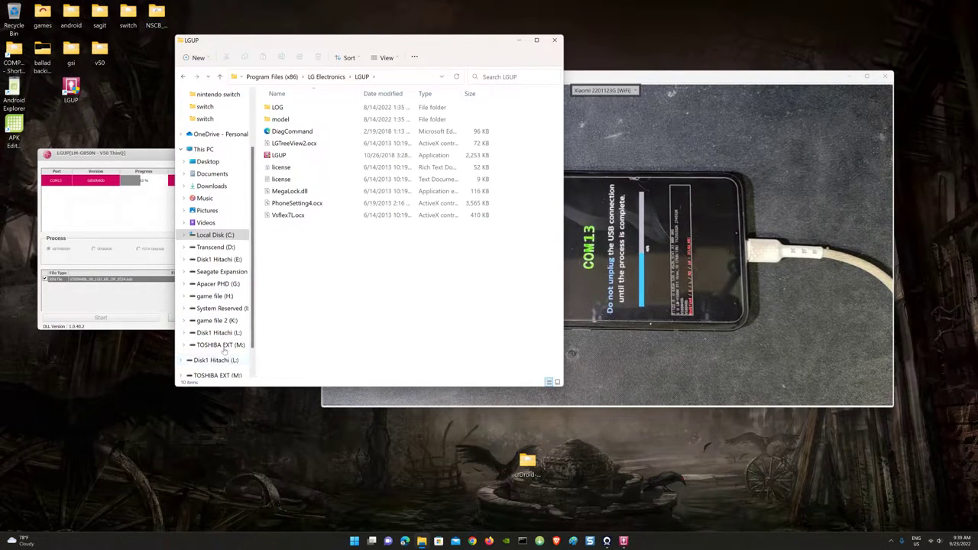
click(224, 321)
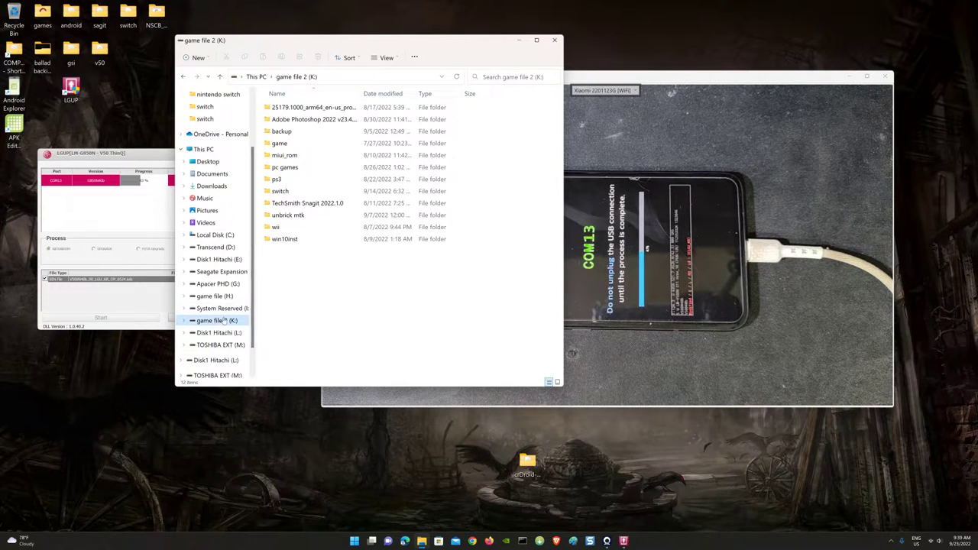
double_click(289, 131)
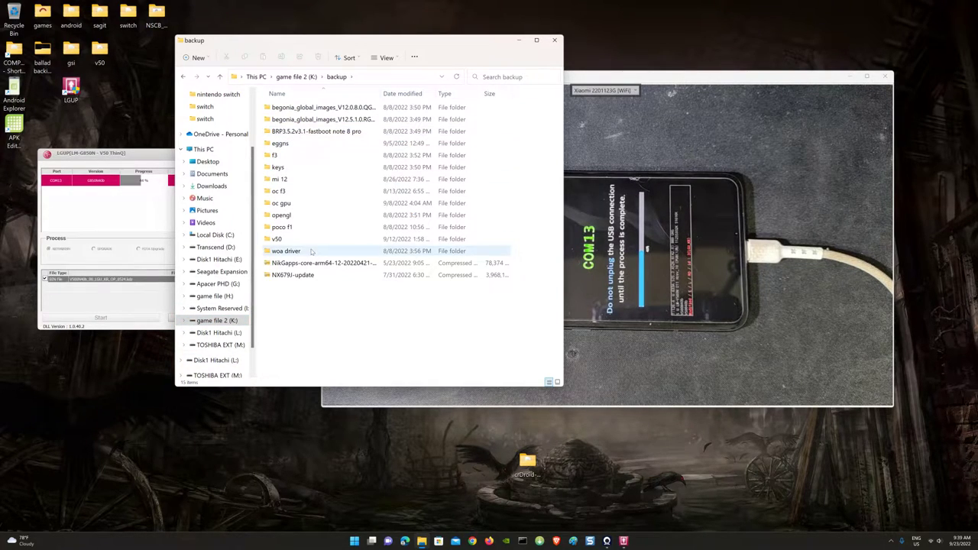
double_click(290, 239)
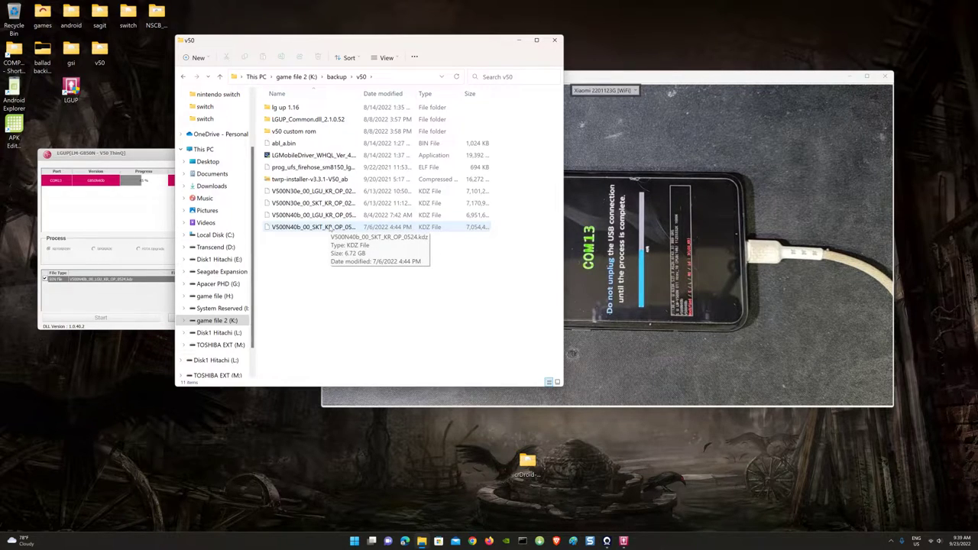
Step: Point out the LGMobileDriver installer, examine the common dll and lg up installers in lg up 1.16, and close File Explorer
click(298, 157)
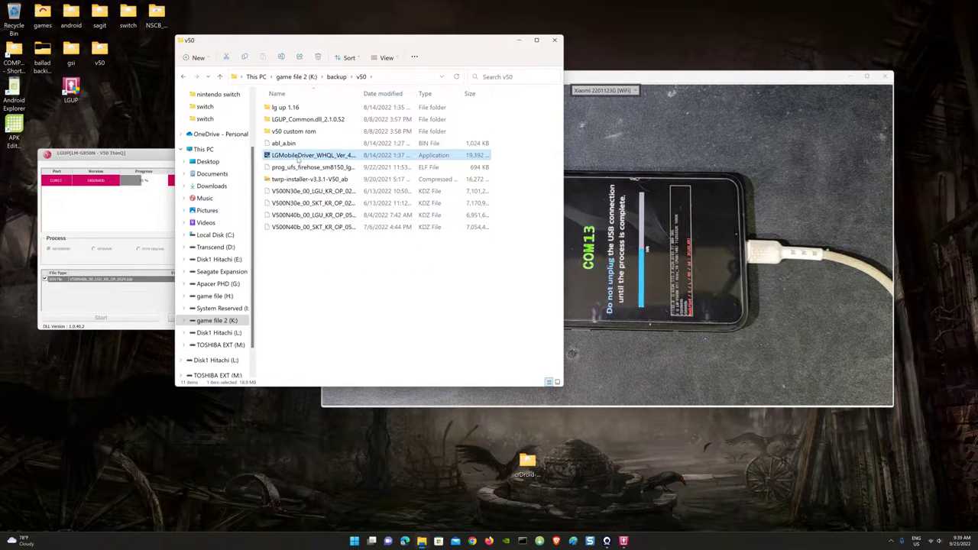
double_click(289, 109)
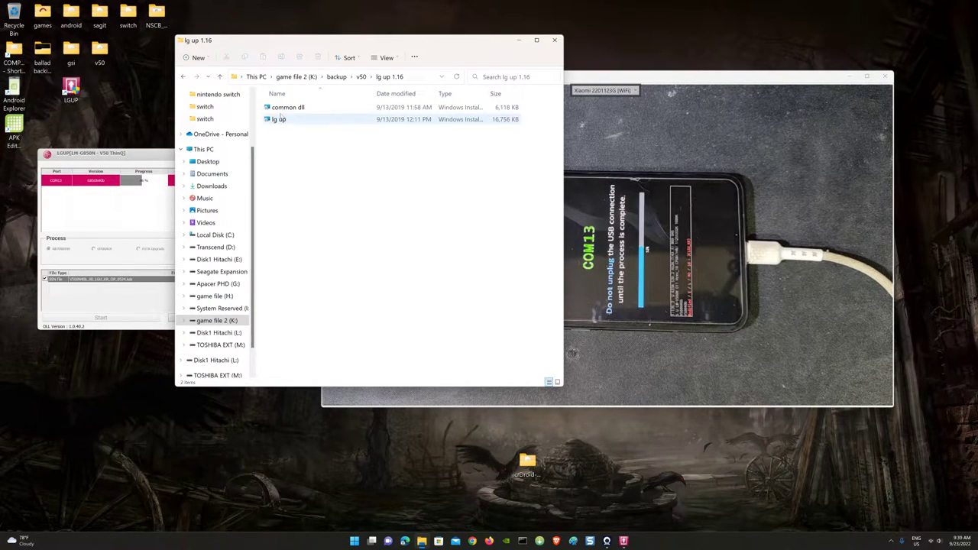
mouse_move(300, 110)
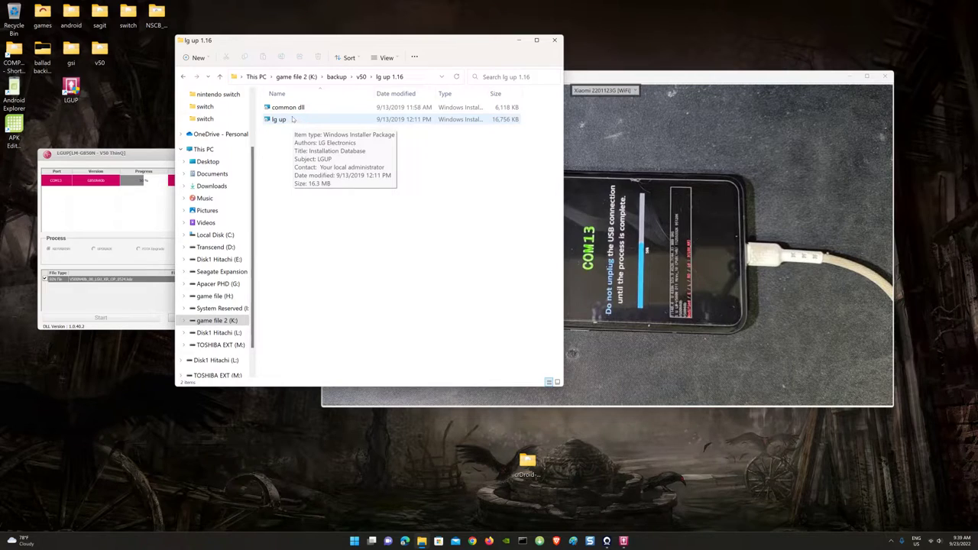
key(BackSpace)
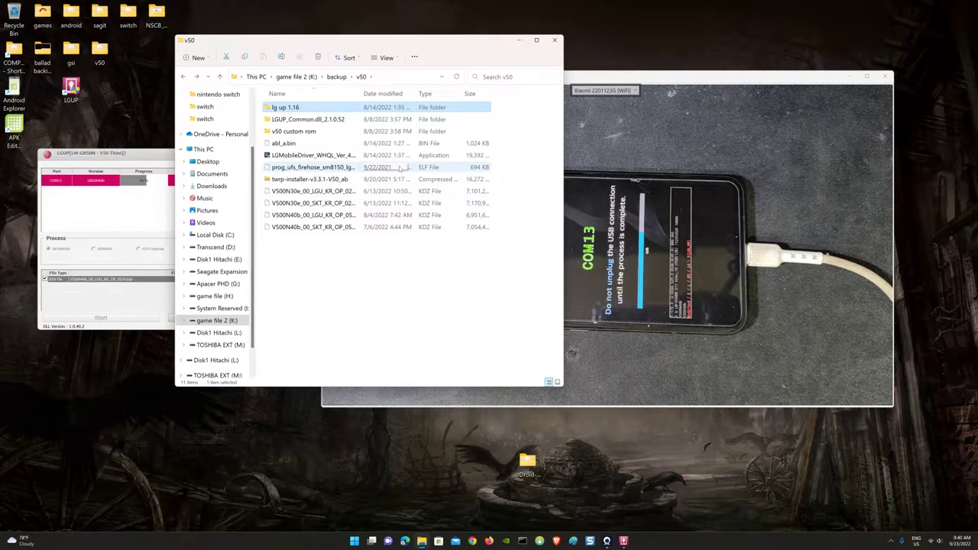
click(555, 39)
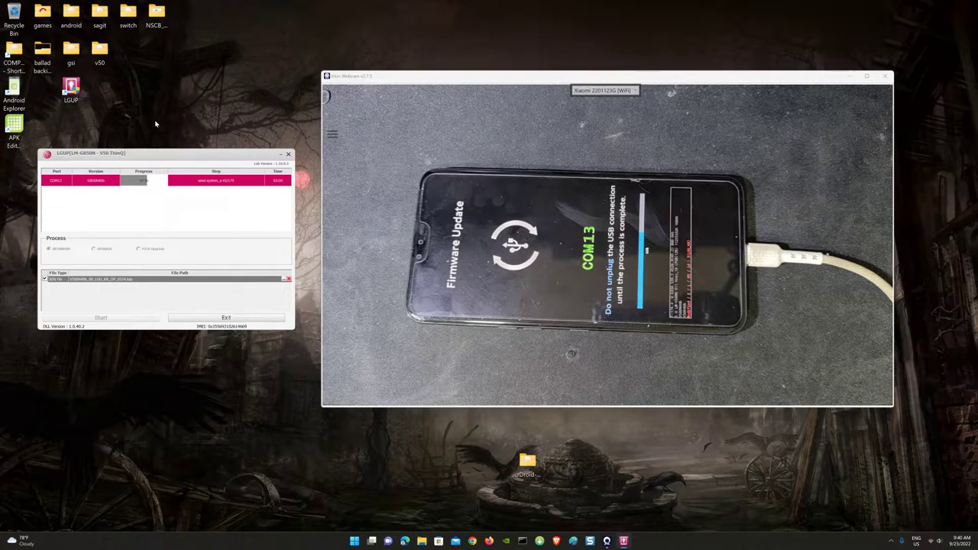
Step: Open the desktop's gsi folder, switch to Firefox, and arrange the Iriun Webcam and browser windows so the phone is visible beside the browser
double_click(71, 51)
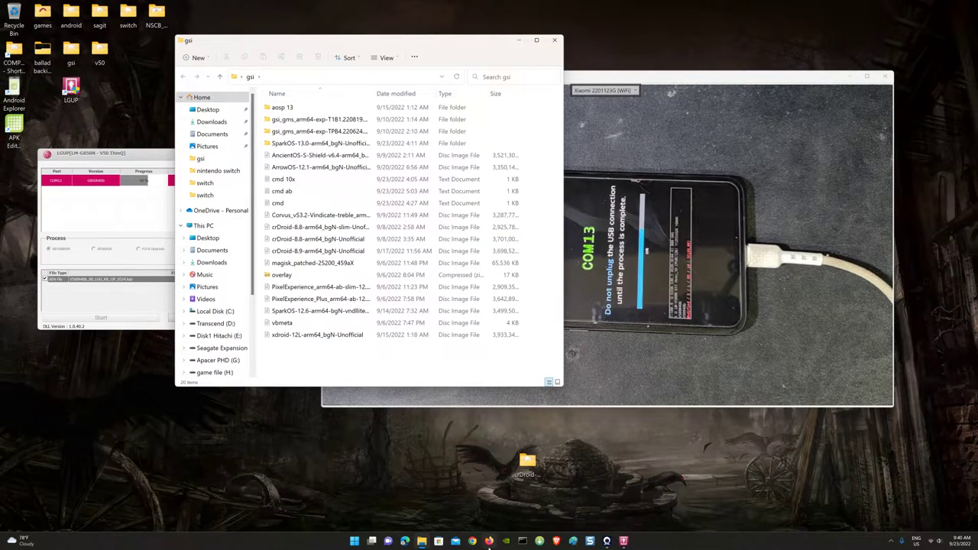
click(490, 542)
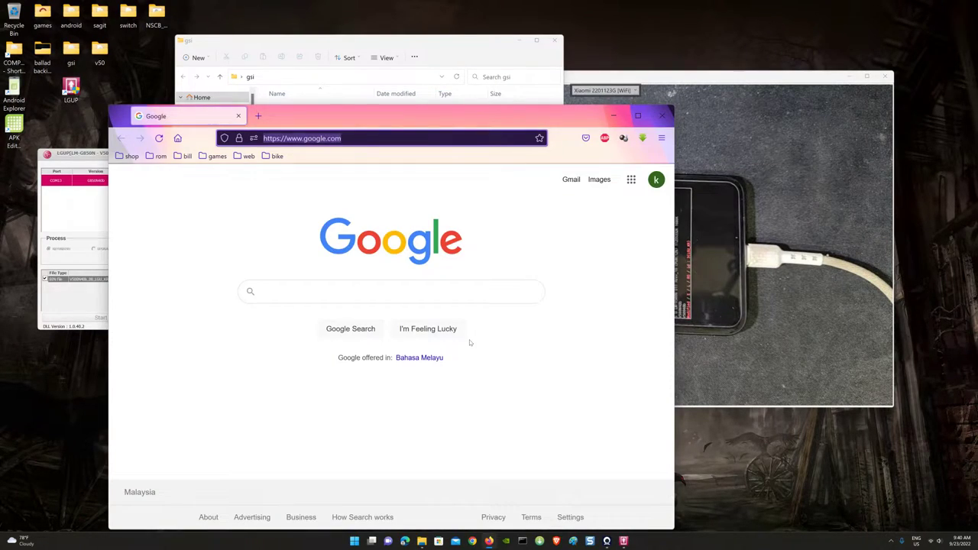
click(669, 81)
drag(669, 81, 698, 65)
drag(604, 48, 711, 36)
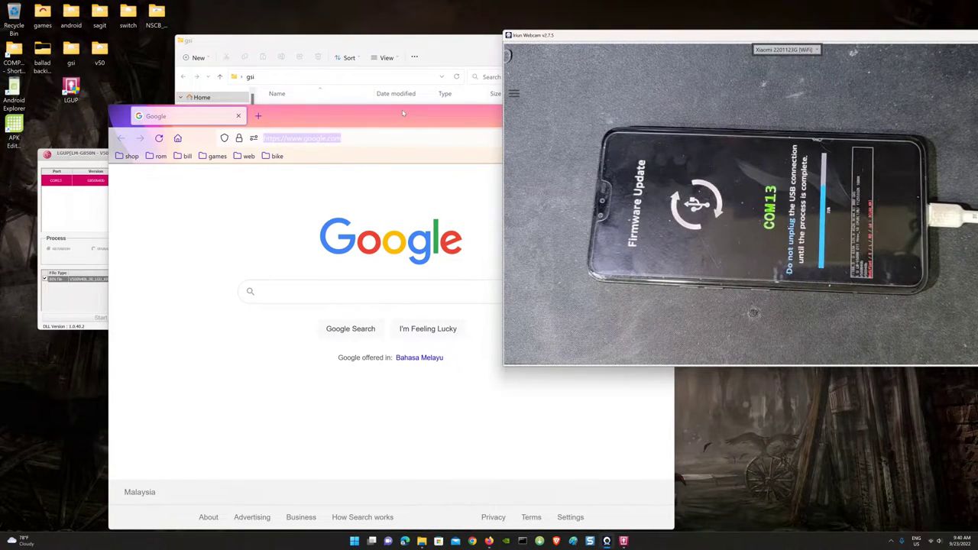
drag(403, 113, 352, 121)
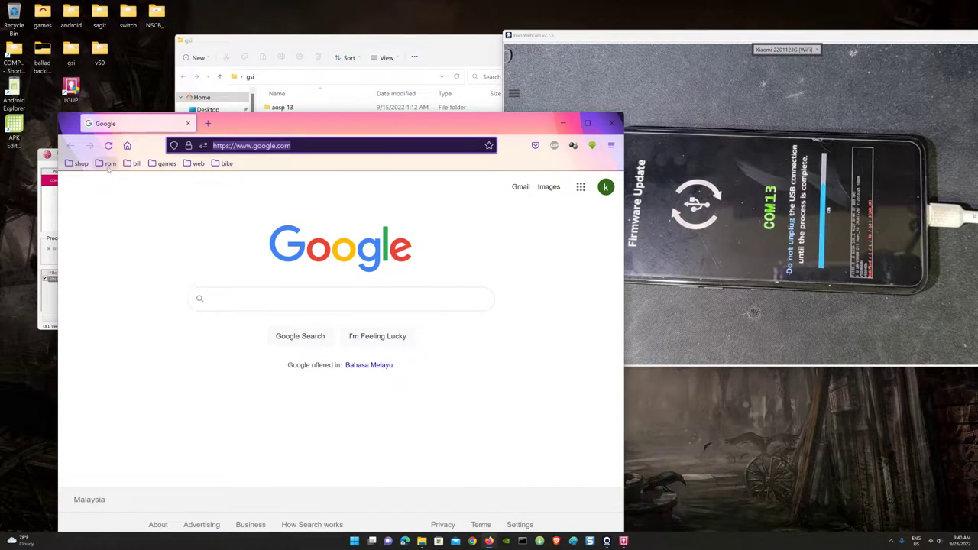
Step: Open the bookmarked treble_build_pe releases page on GitHub and examine the Pixel Experience Plus 12.1 v415.1 assets
click(108, 168)
scroll(152, 367, down, 3)
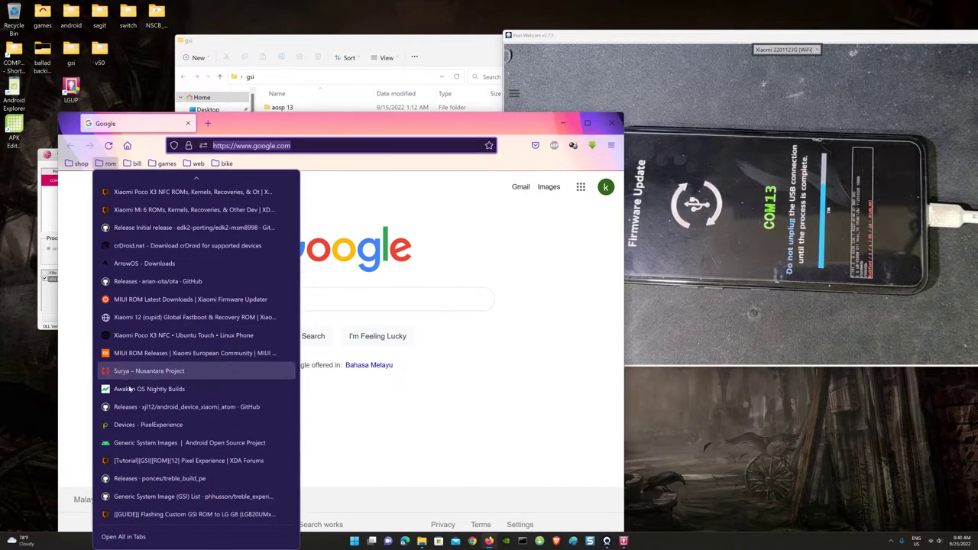
click(151, 479)
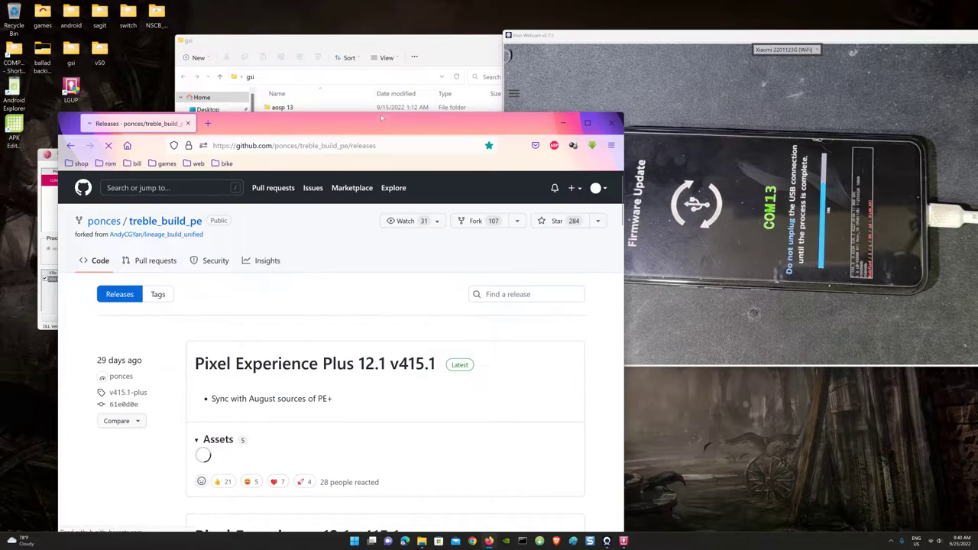
drag(380, 119, 390, 54)
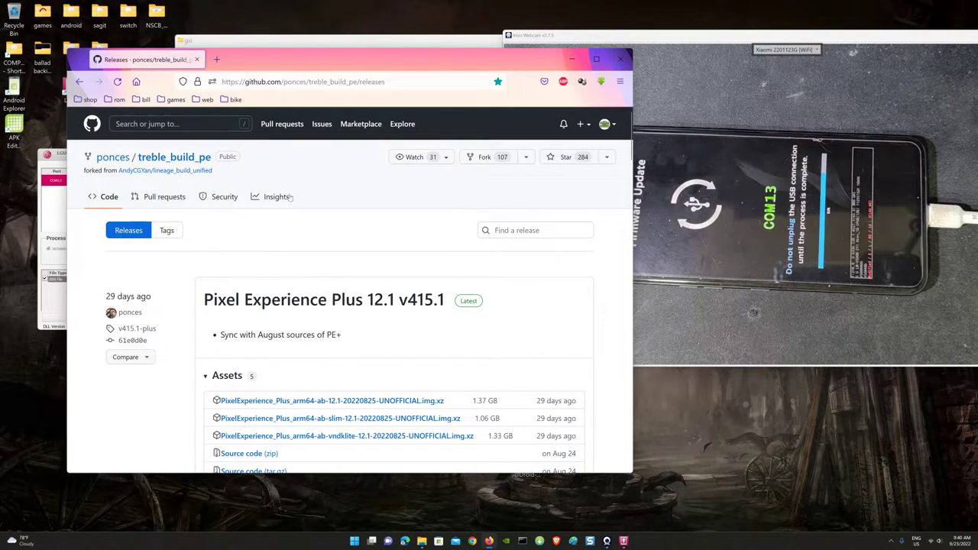
scroll(290, 257, down, 3)
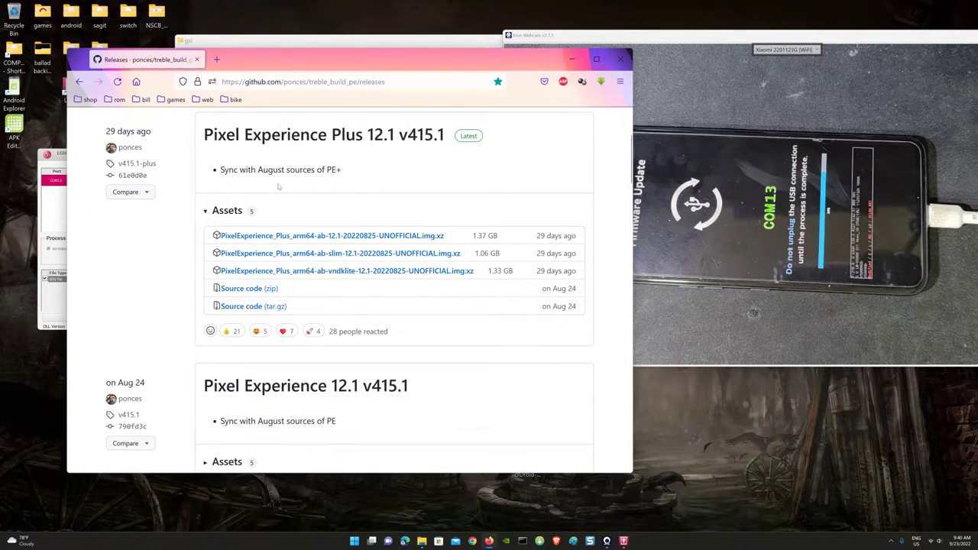
Step: Open the bookmarked Generic System Image (GSI) List wiki and examine its Android 13 and Android 12/12L images
click(117, 101)
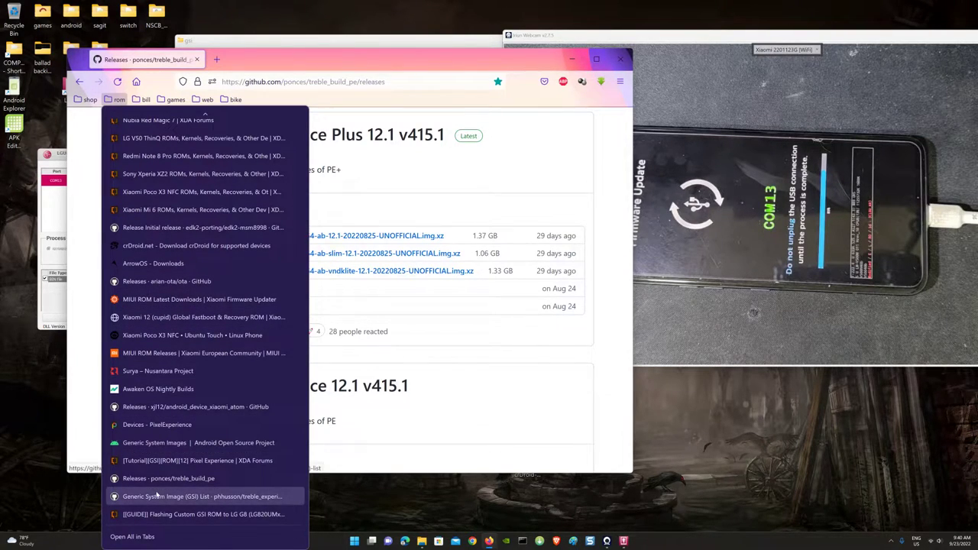
click(158, 497)
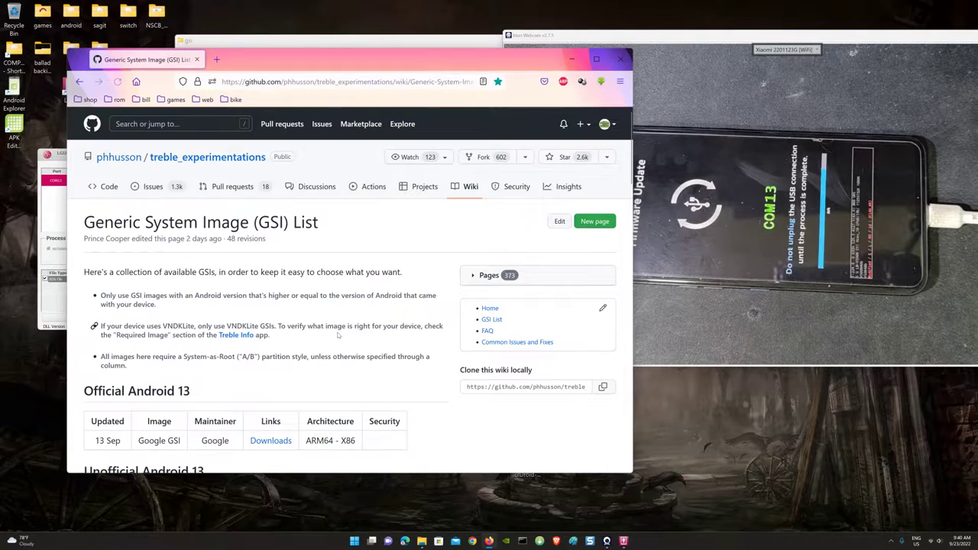
scroll(316, 295, down, 3)
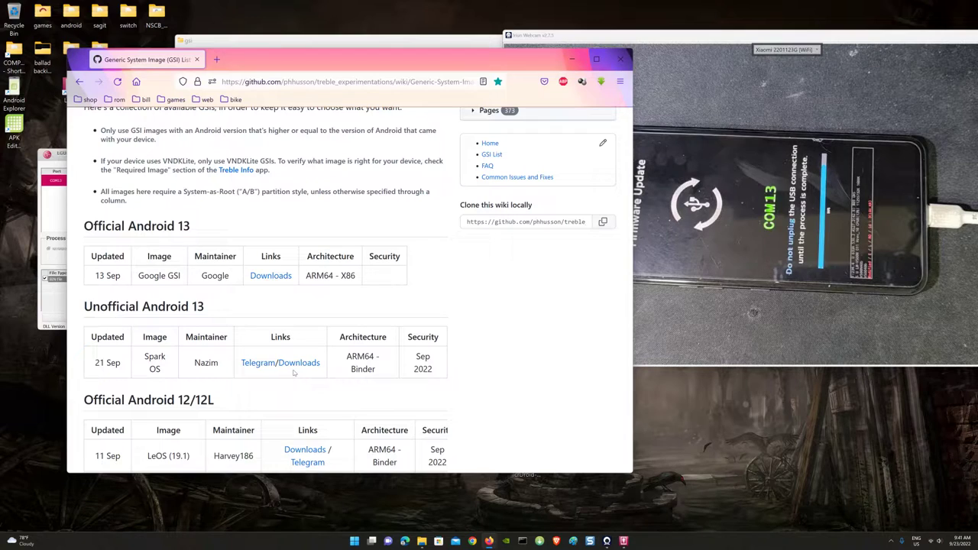
scroll(294, 373, down, 2)
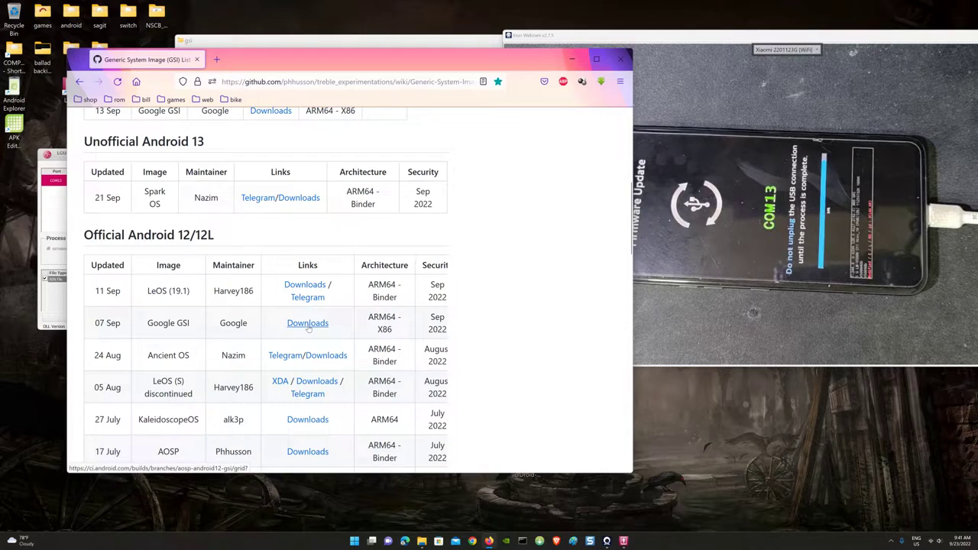
scroll(234, 308, down, 3)
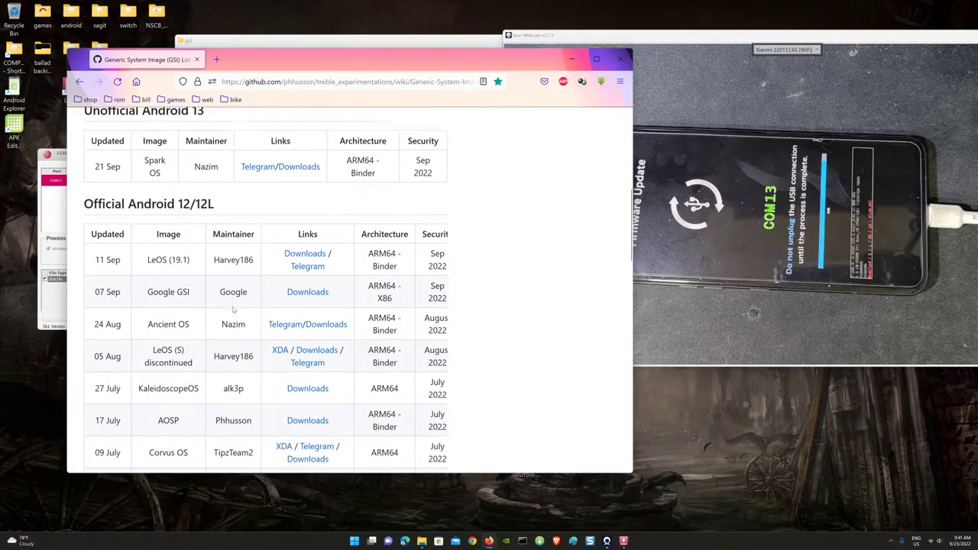
Step: Open the ArrowOS download page from the Unofficial Android 12/12L images in the GSI list
scroll(234, 309, down, 2)
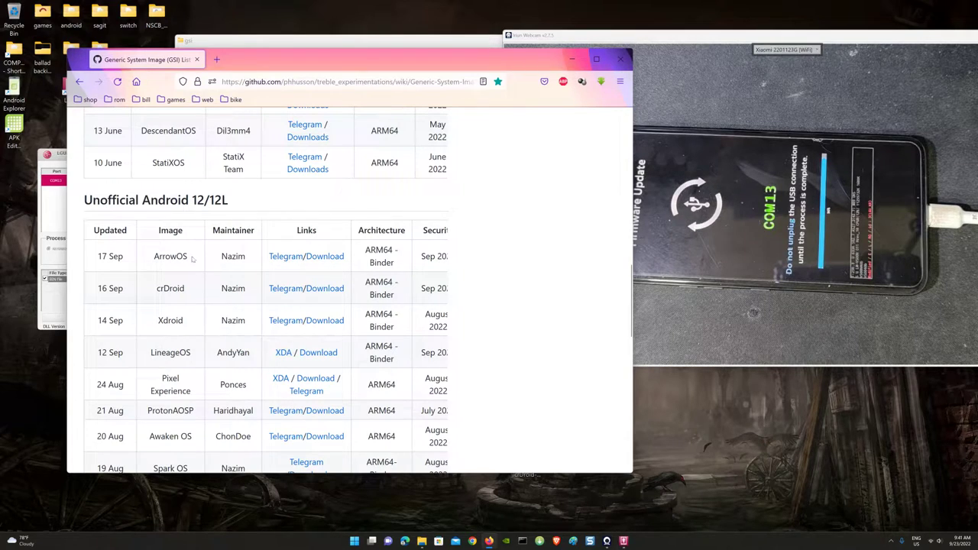
click(327, 259)
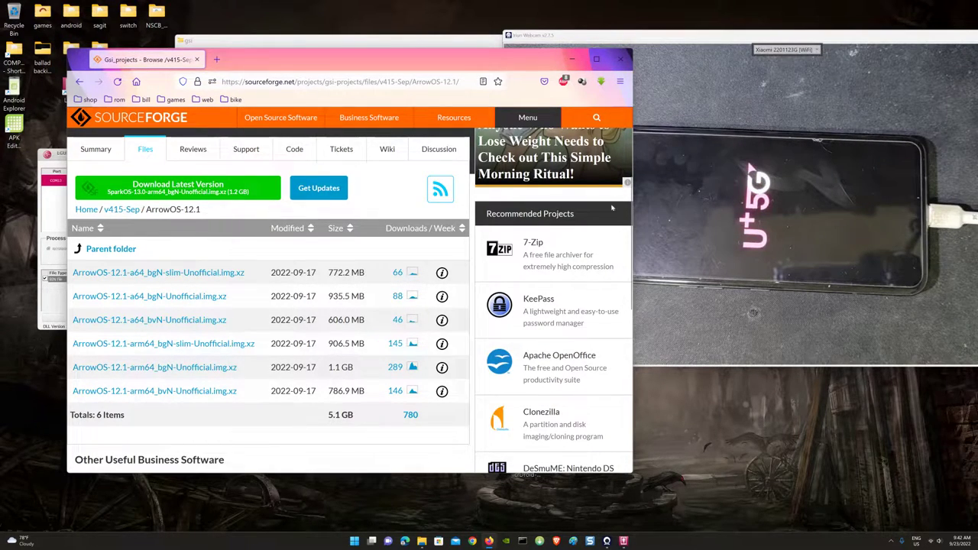
Step: Close the Firefox browser and exit LGUP
click(621, 58)
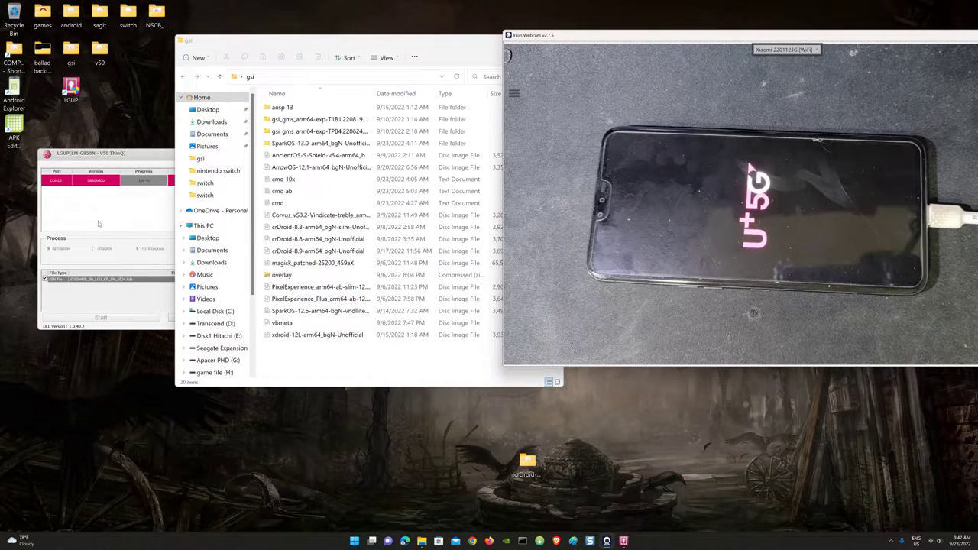
click(98, 224)
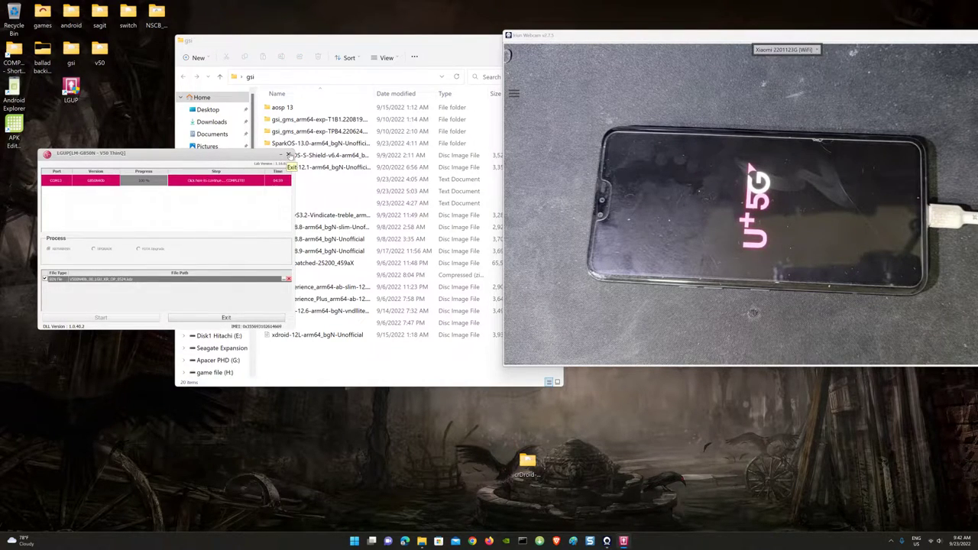
click(289, 156)
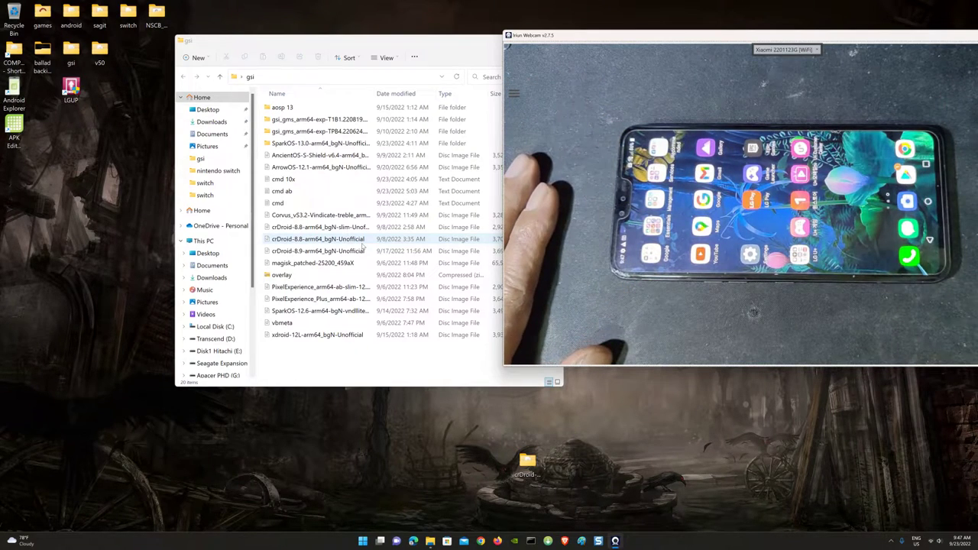
Step: Close the gsi folder window, open the desktop's v50 folder and select abl_a.bin
click(432, 48)
click(555, 39)
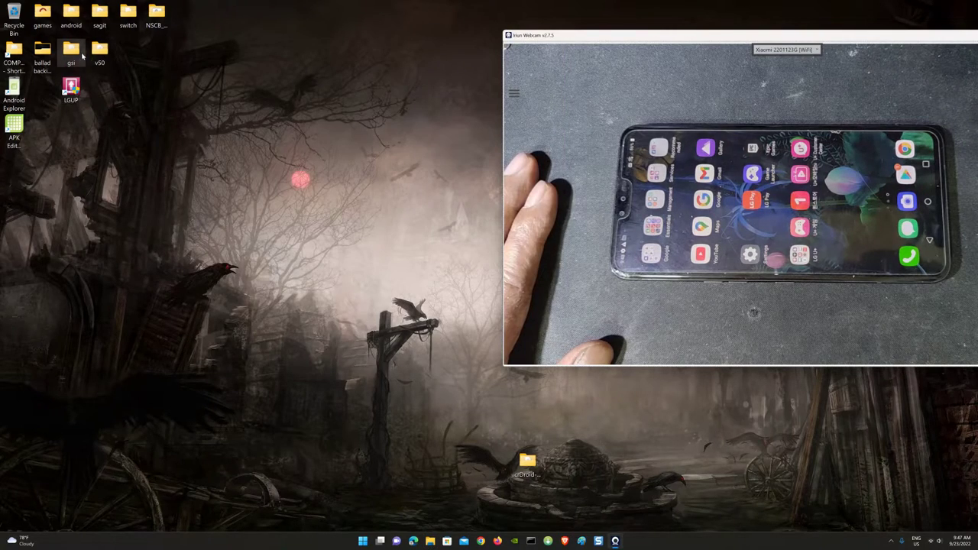
double_click(97, 52)
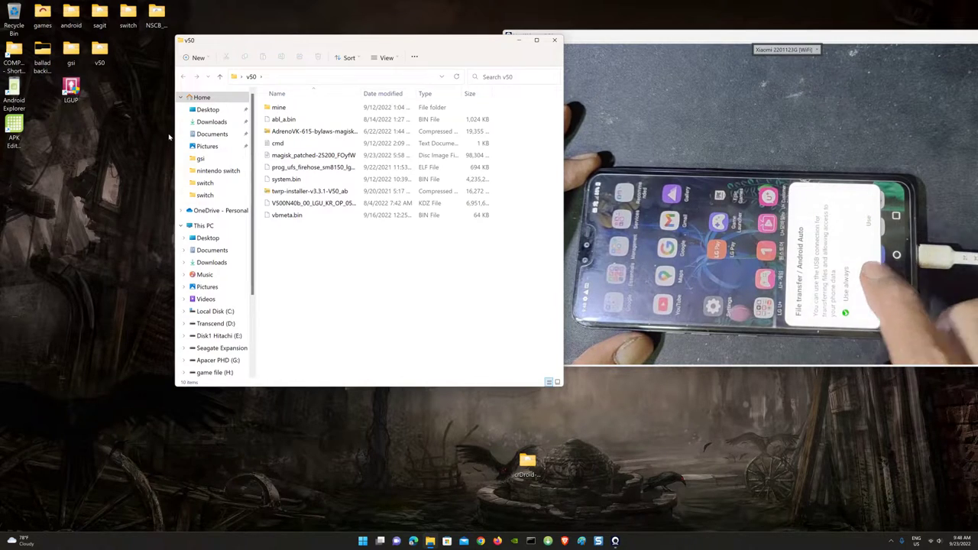
click(290, 121)
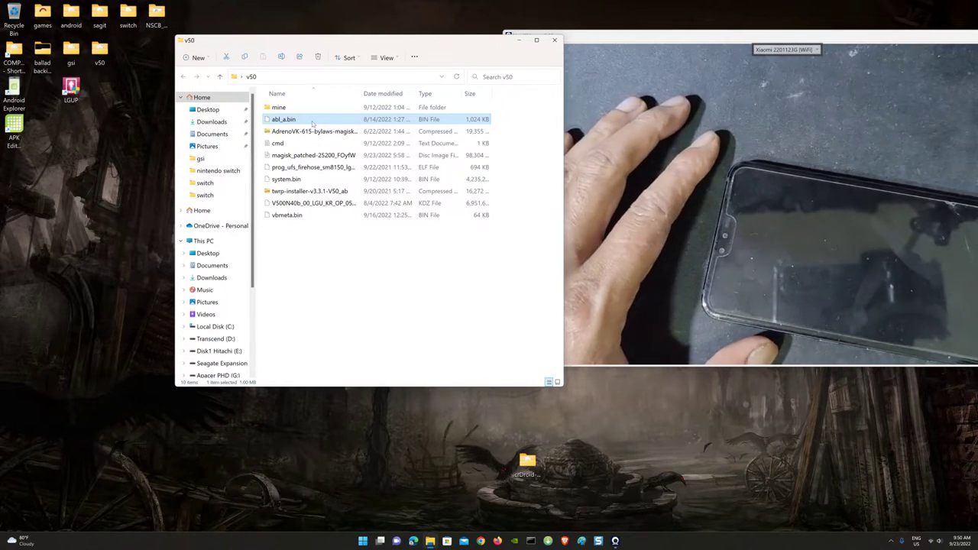
Step: Open Device Manager, expand Ports (COM & LPT) to check for the Qualcomm HS-USB QDLoader 9008, and move the window clear of the desktop's upper edge
right_click(363, 541)
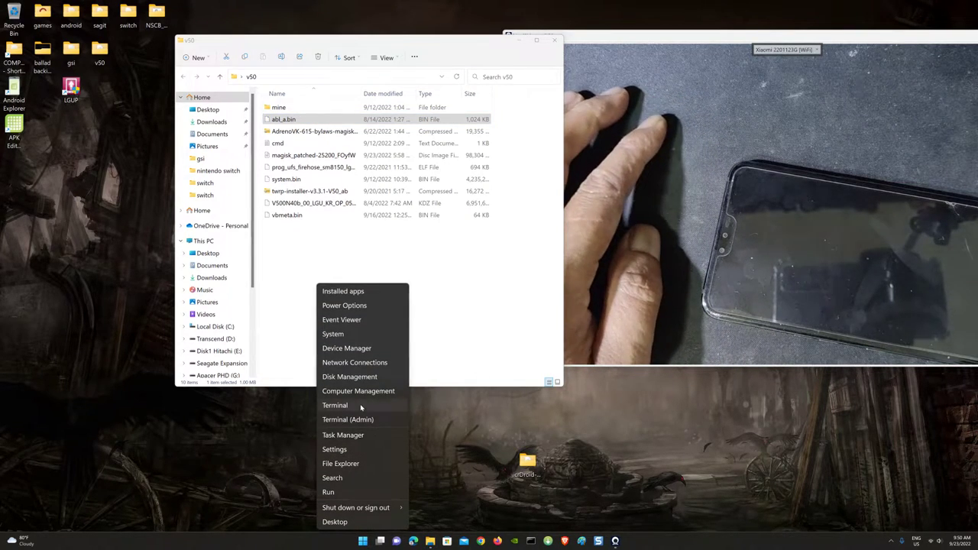
click(356, 350)
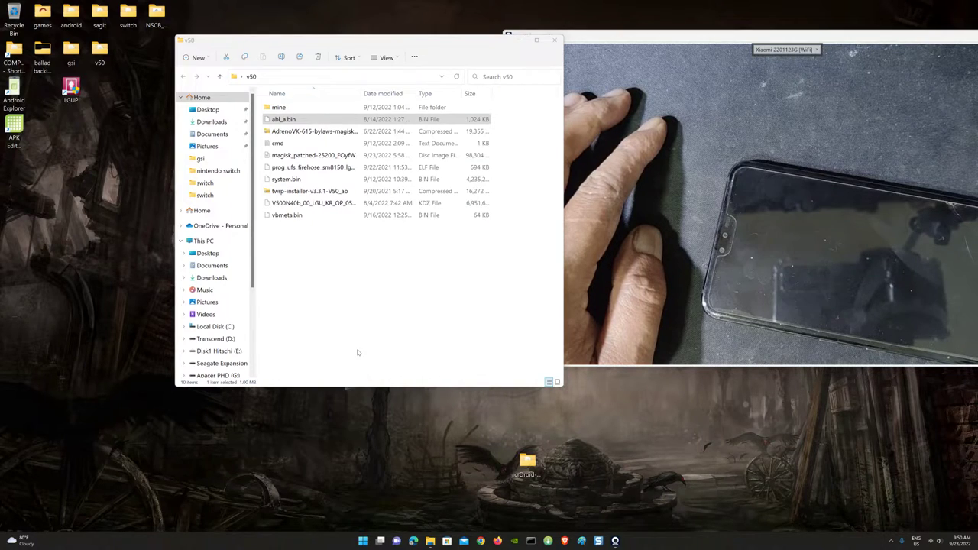
click(43, 196)
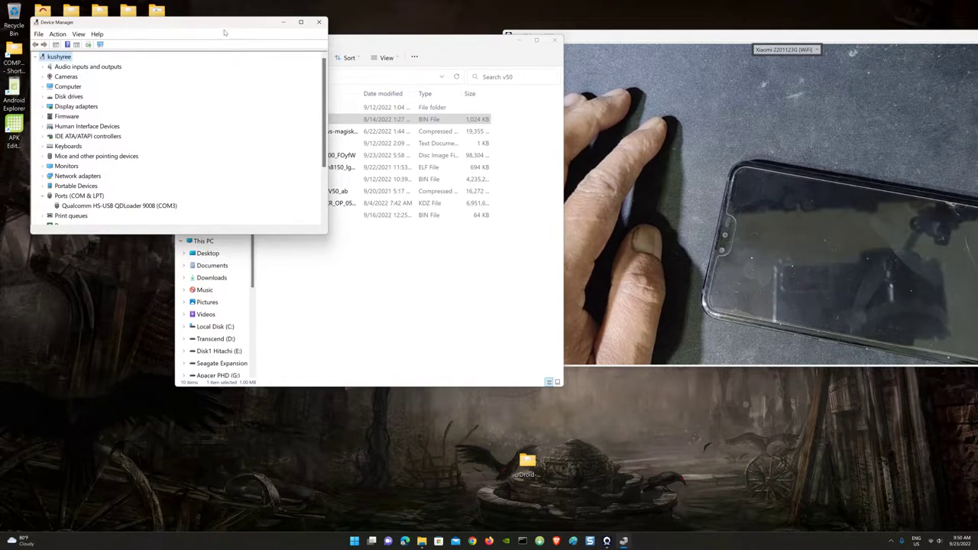
drag(223, 28, 204, 100)
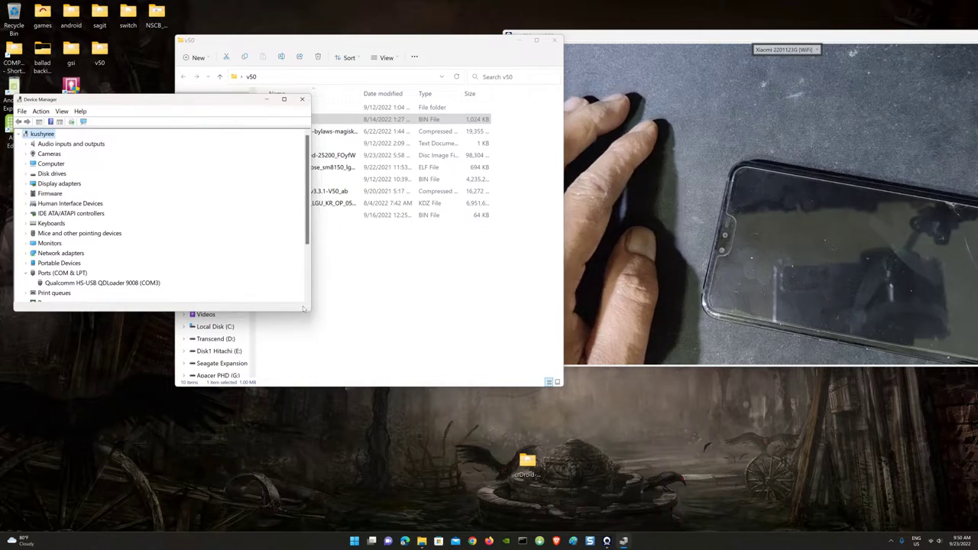
Step: Switch to QFIL, set the build type to Flat Build, and select the Qualcomm HS-USB QDLoader 9008 (COM3) port
click(540, 540)
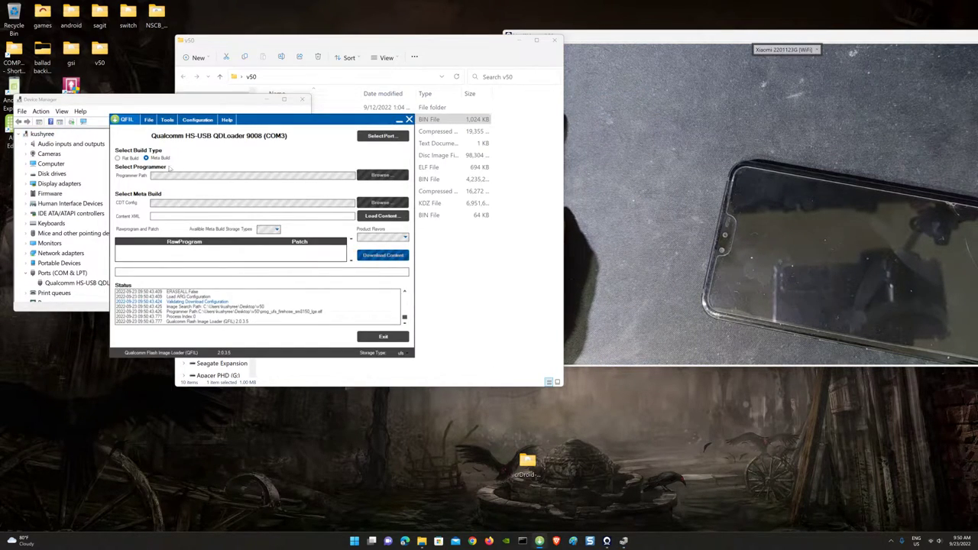
click(117, 158)
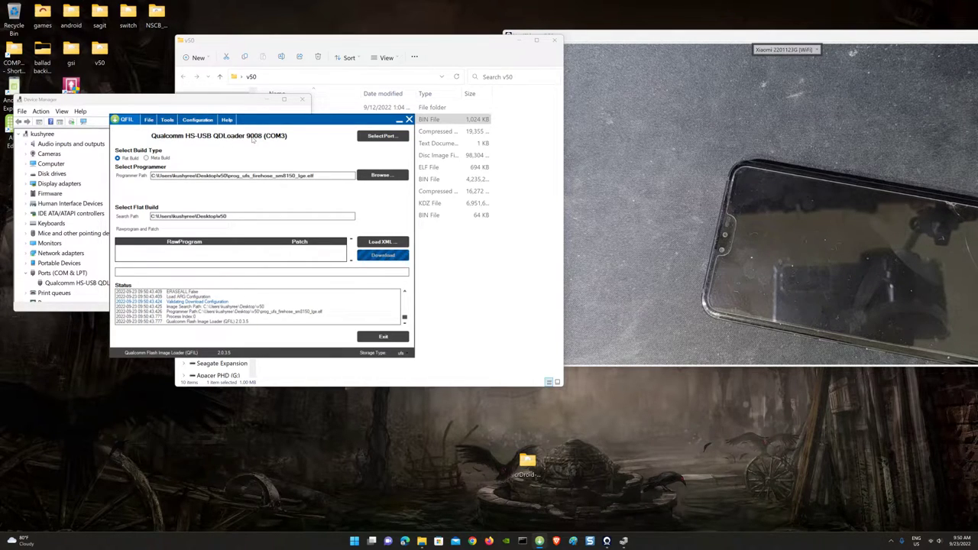
click(382, 136)
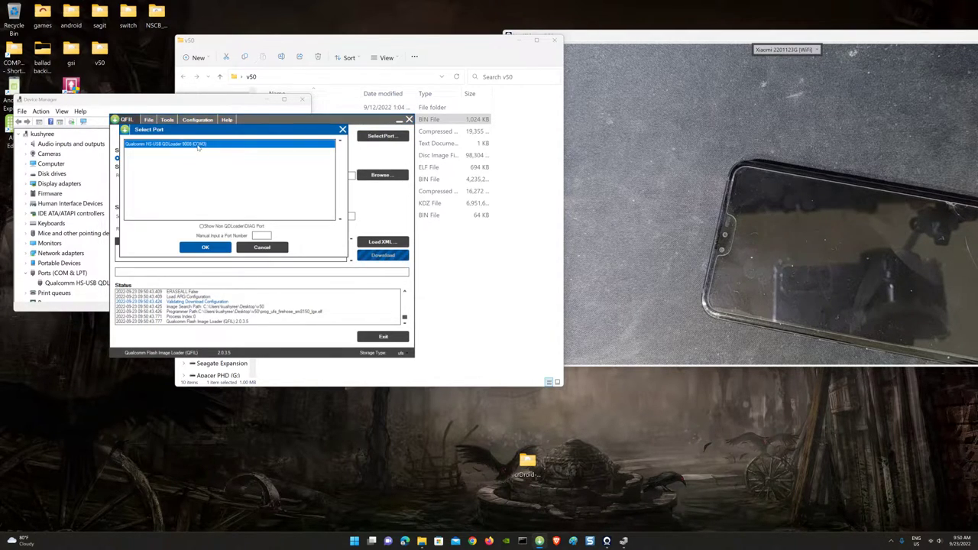
click(204, 247)
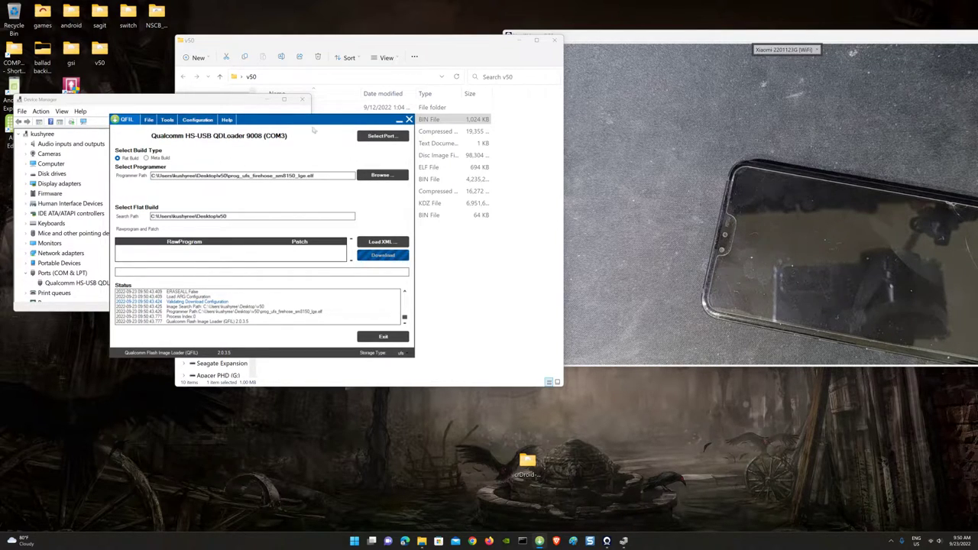
Step: Rearrange the QFIL and v50 windows side by side and point out the prog_ufs_firehose_sm8150 and abl_a.bin files in v50
drag(311, 121, 260, 161)
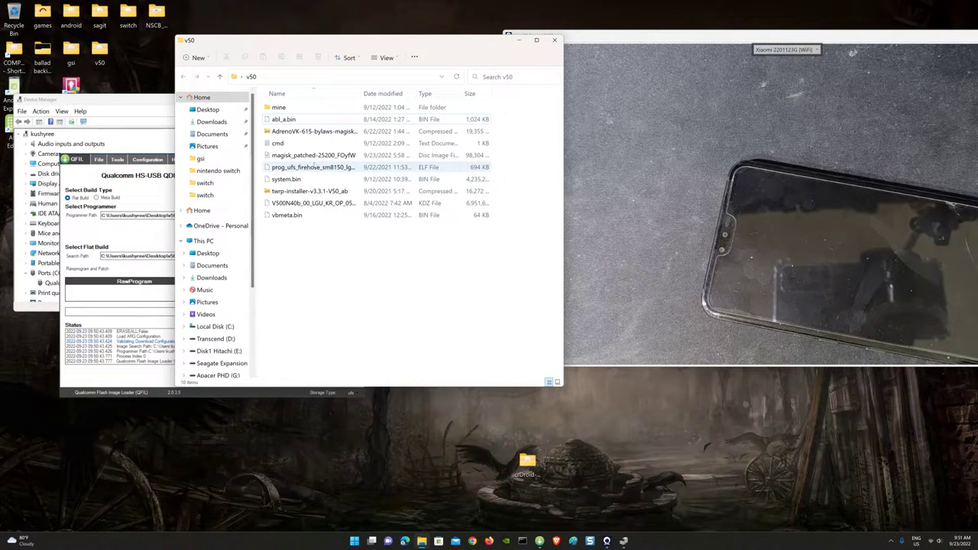
click(302, 170)
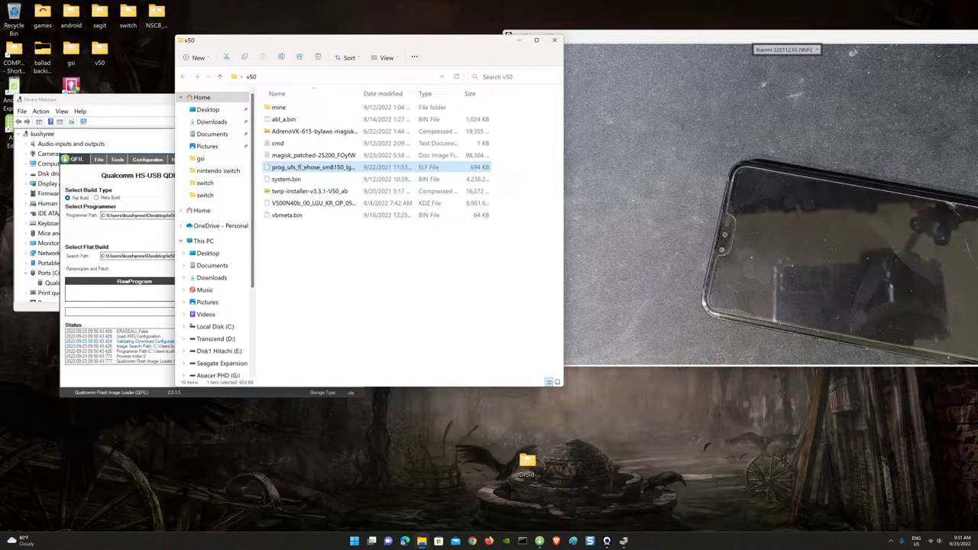
click(297, 120)
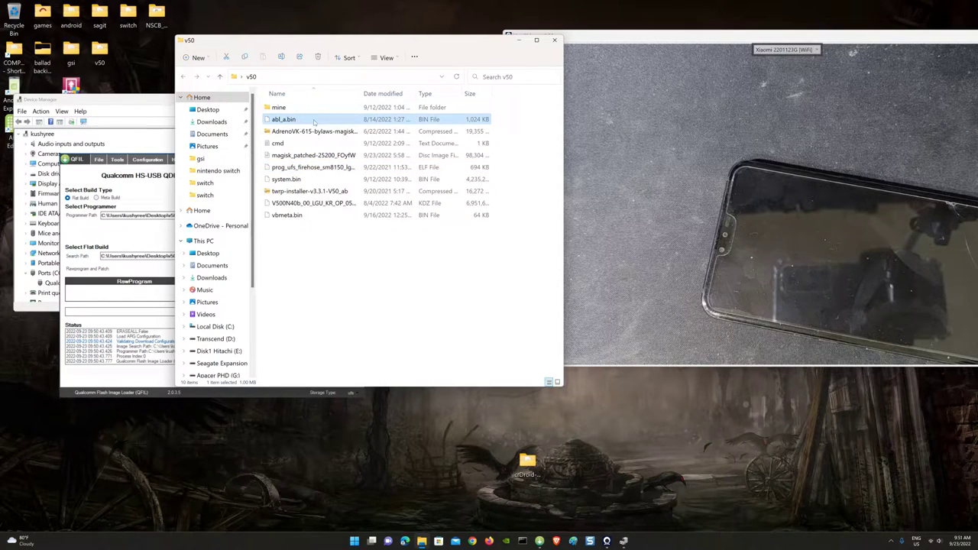
click(310, 169)
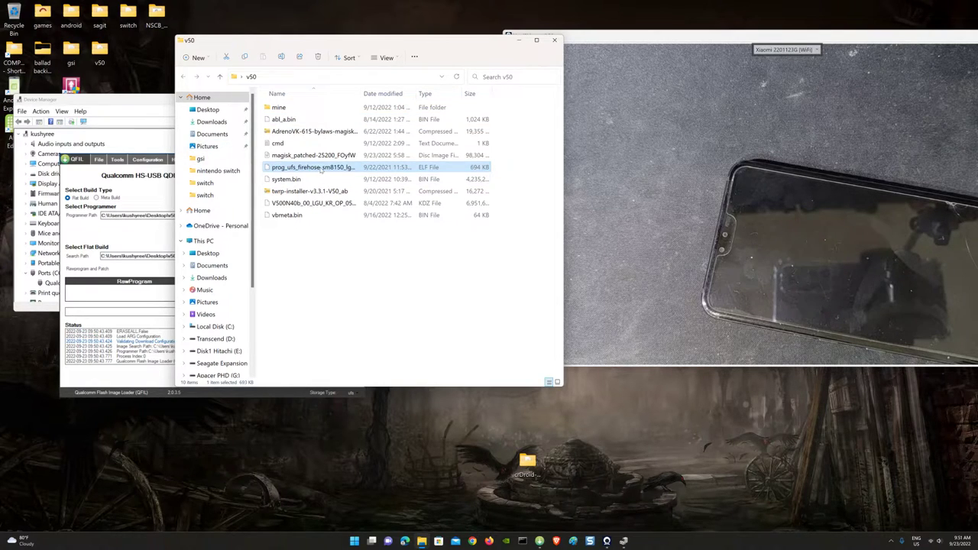
drag(367, 43, 415, 37)
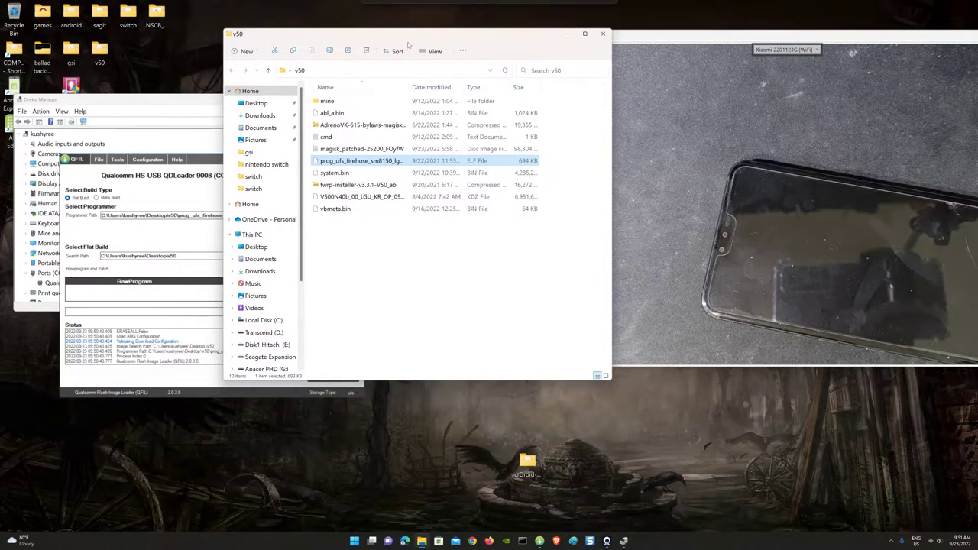
Step: Load prog_ufs_firehose_sm8150_lge.elf from the v50 folder as QFIL's programmer and set the storage type to ufs
click(205, 160)
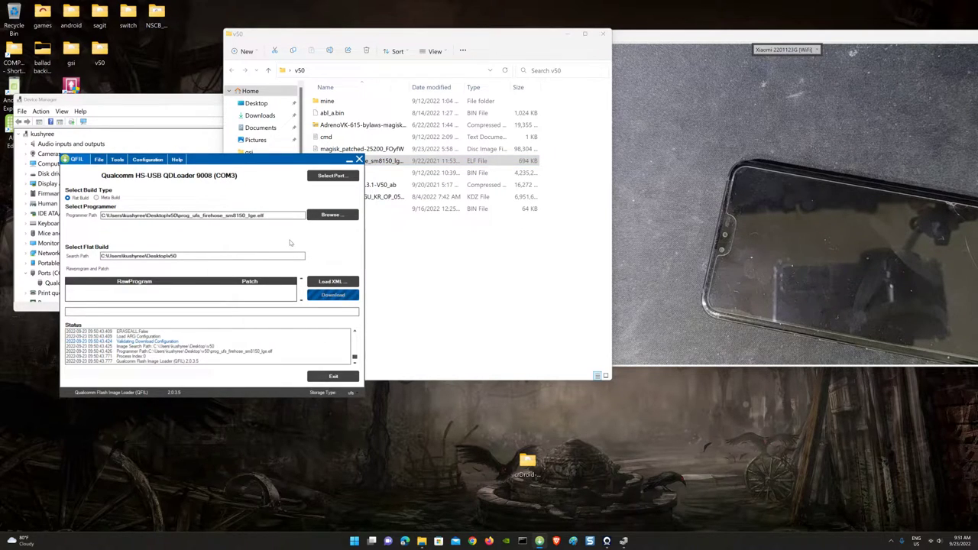
click(329, 215)
click(197, 234)
click(453, 415)
click(353, 393)
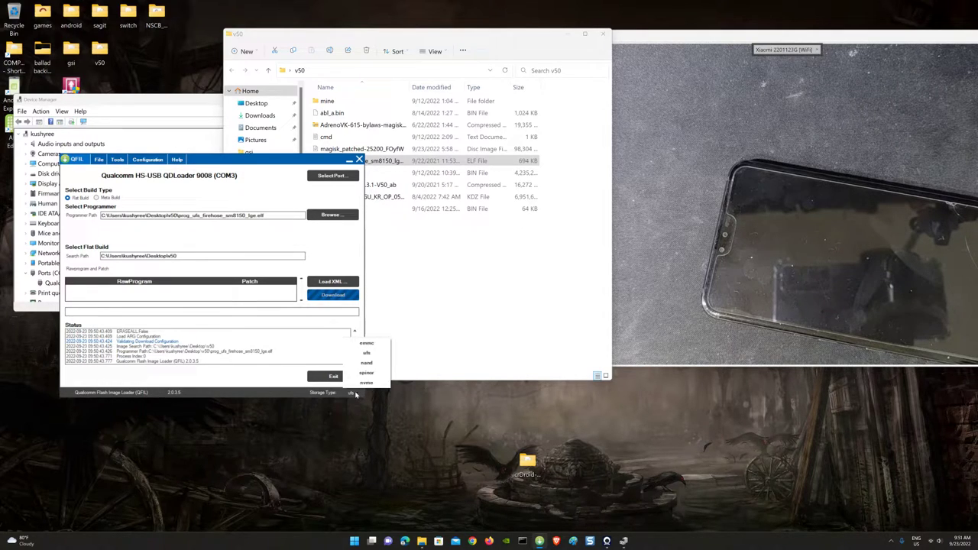
click(367, 352)
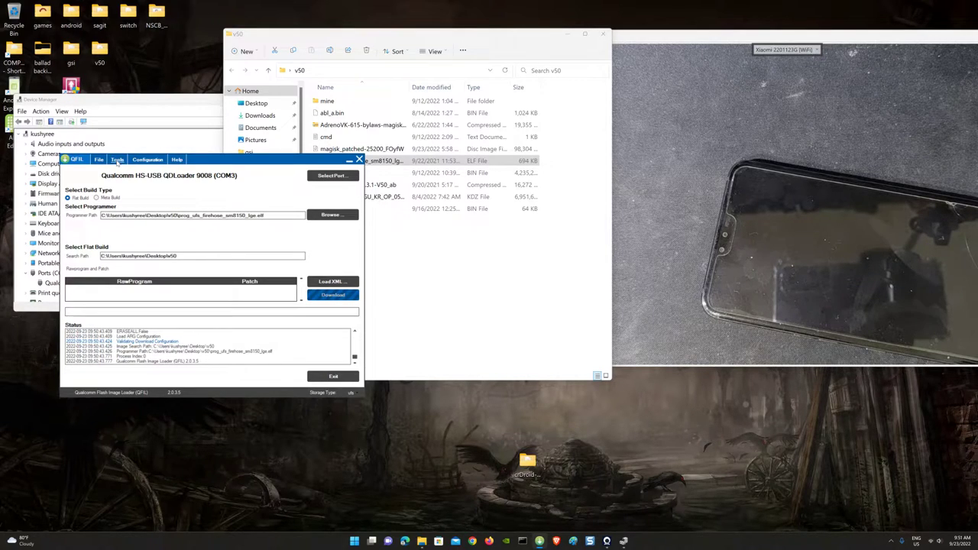
Step: Open QFIL's Partition Manager with the selected programmer, look through the partition list, and move its window clear of the QFIL window
click(117, 159)
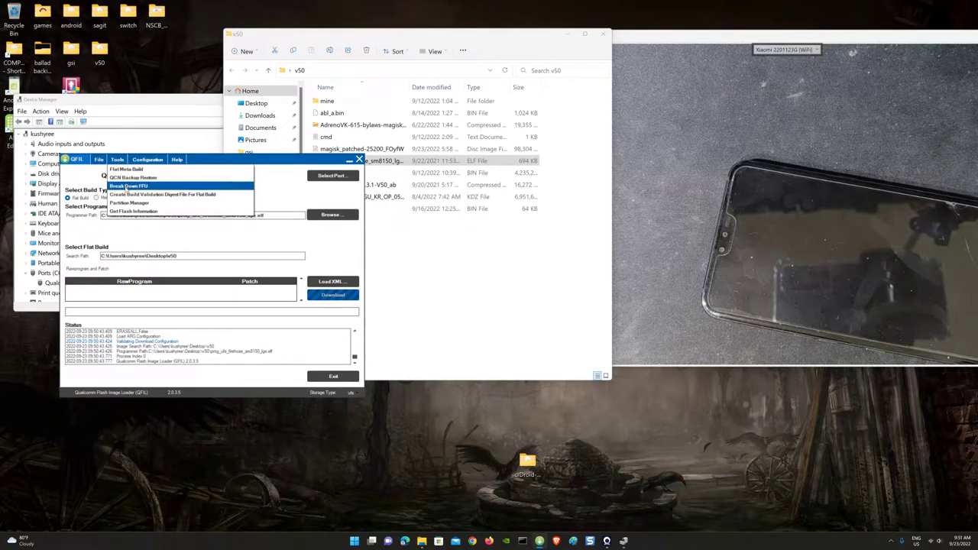
click(129, 202)
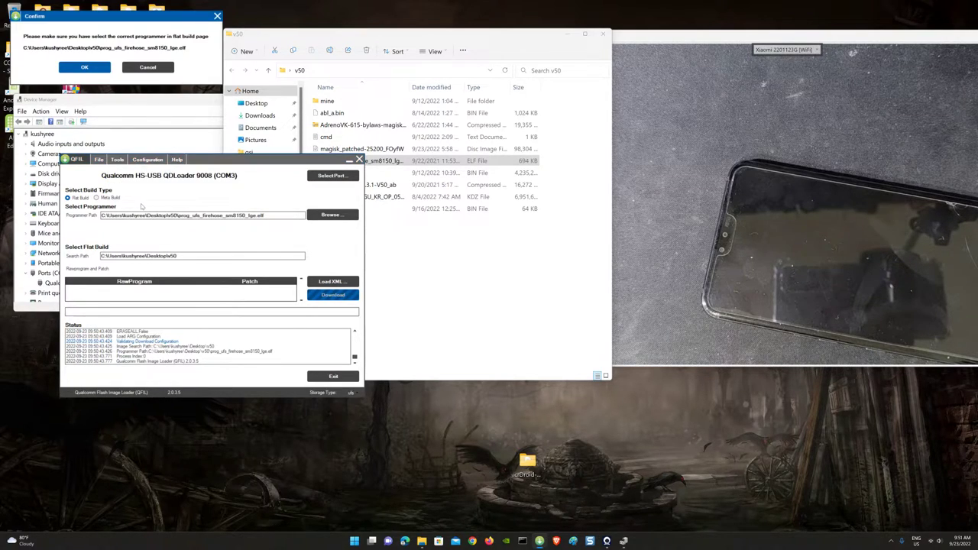
click(84, 69)
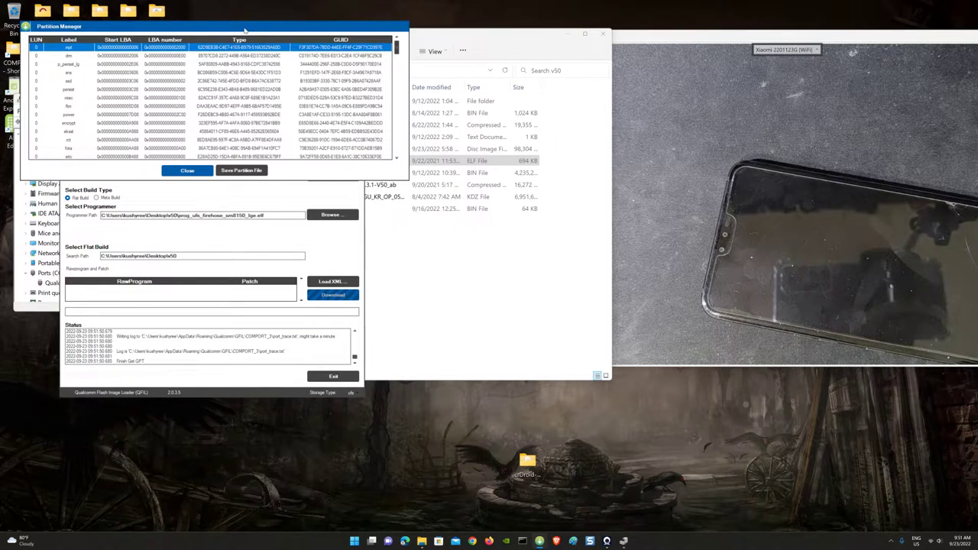
drag(245, 30, 309, 60)
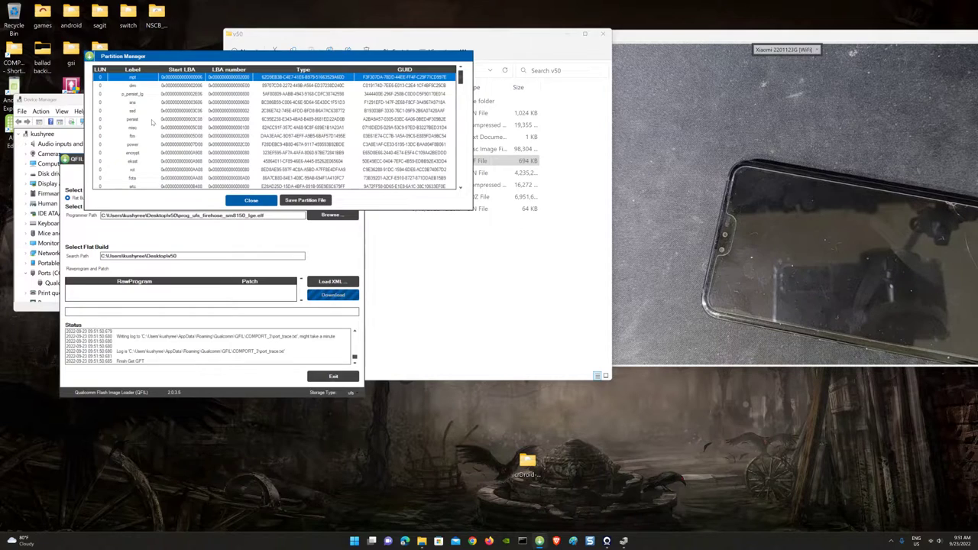
scroll(152, 122, down, 5)
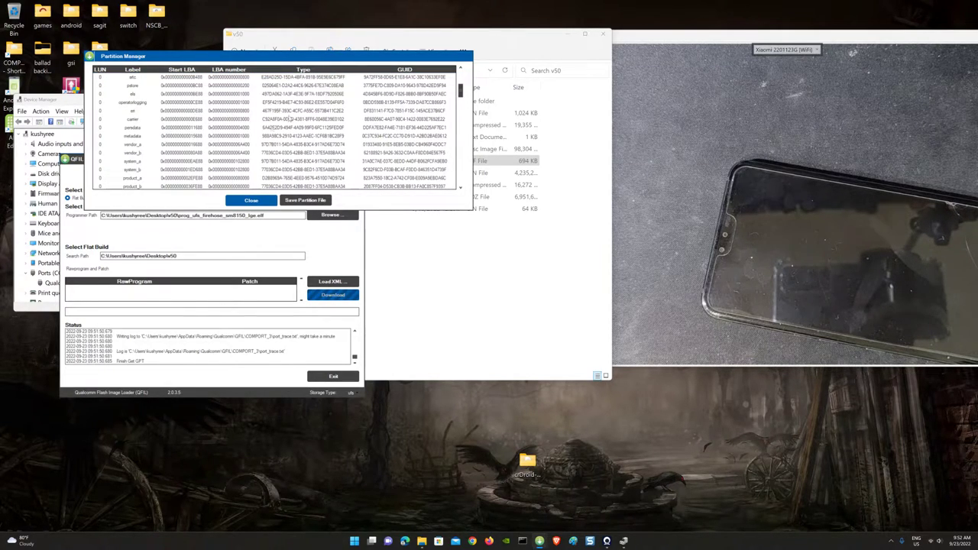
drag(253, 52, 429, 51)
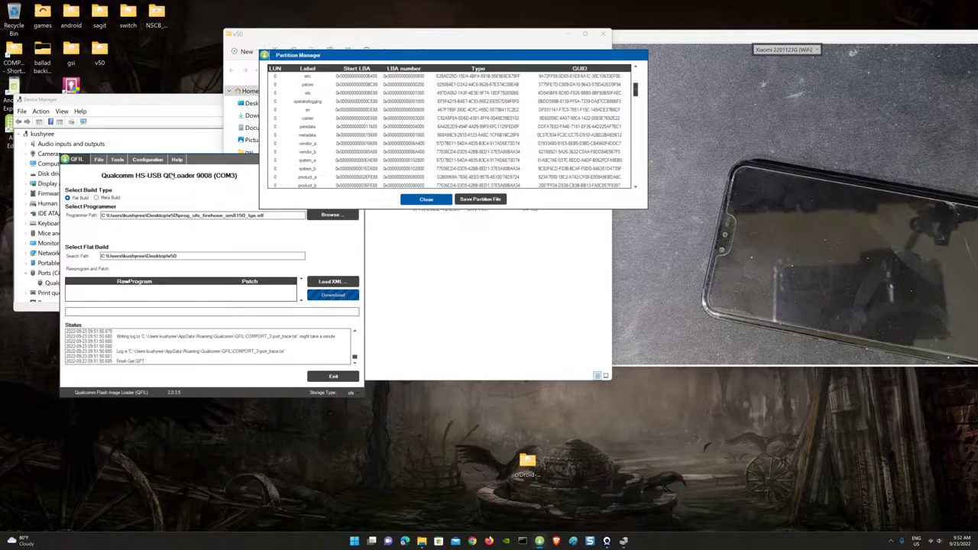
Step: Switch to File Explorer and browse from Local Disk (C:) through Users and the account's profile folder into AppData
click(487, 256)
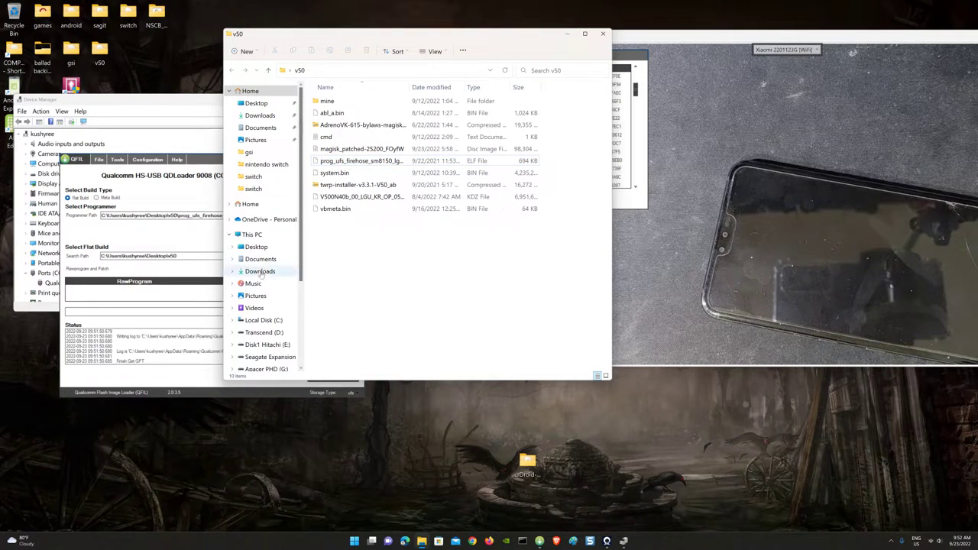
click(260, 321)
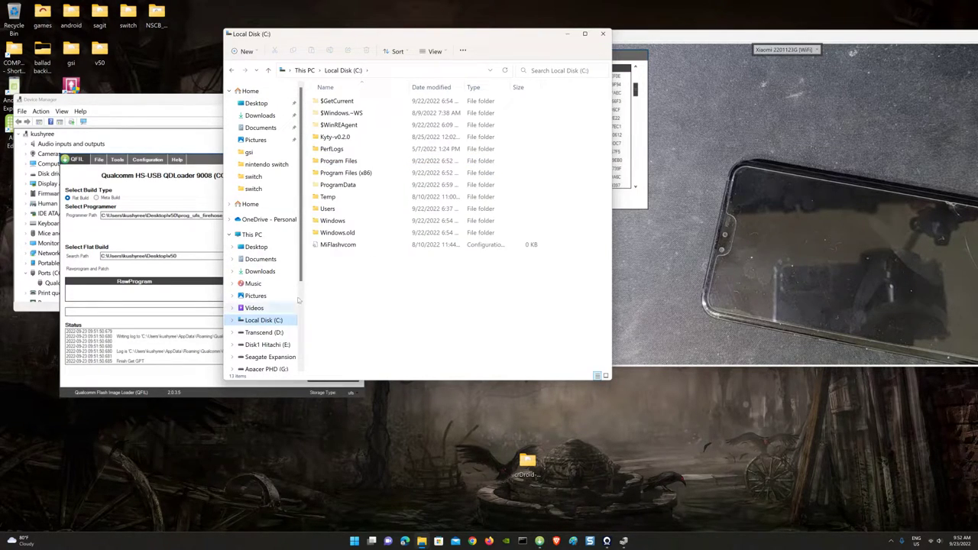
double_click(334, 210)
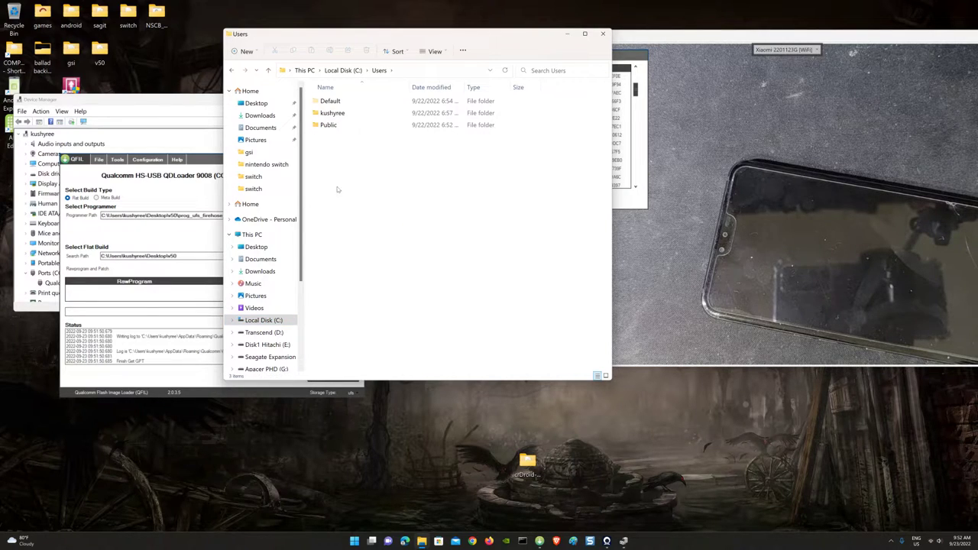
click(335, 113)
double_click(332, 115)
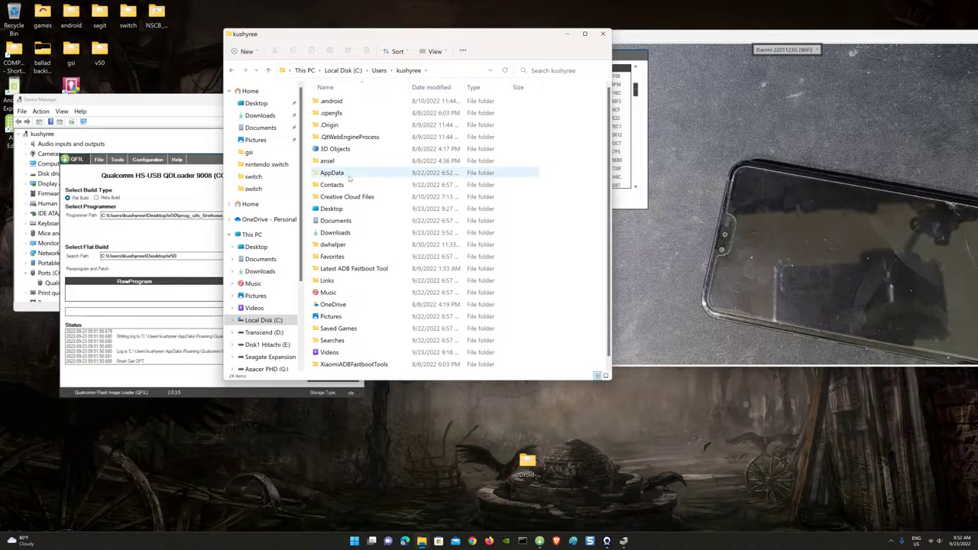
double_click(334, 174)
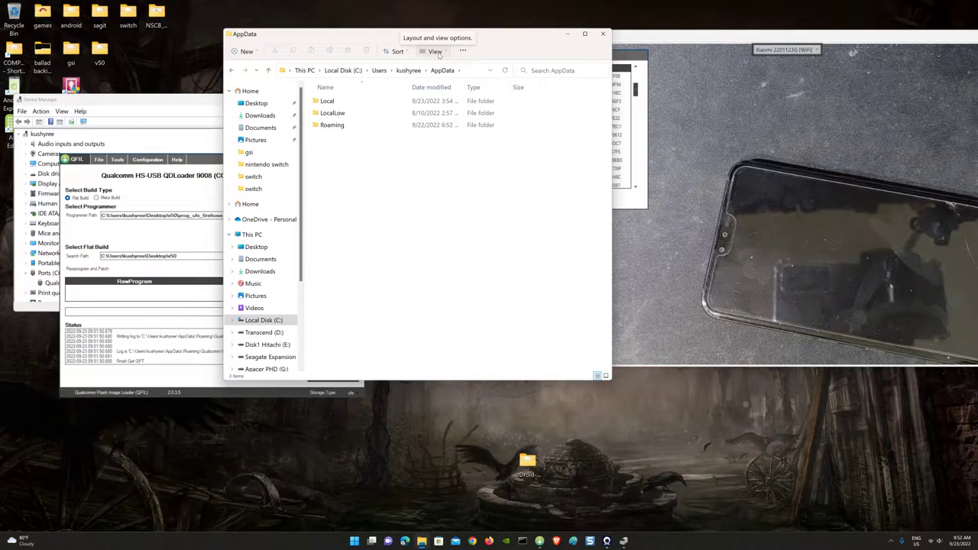
Step: Browse from AppData into Roaming, Qualcomm and its QFIL folder
click(334, 114)
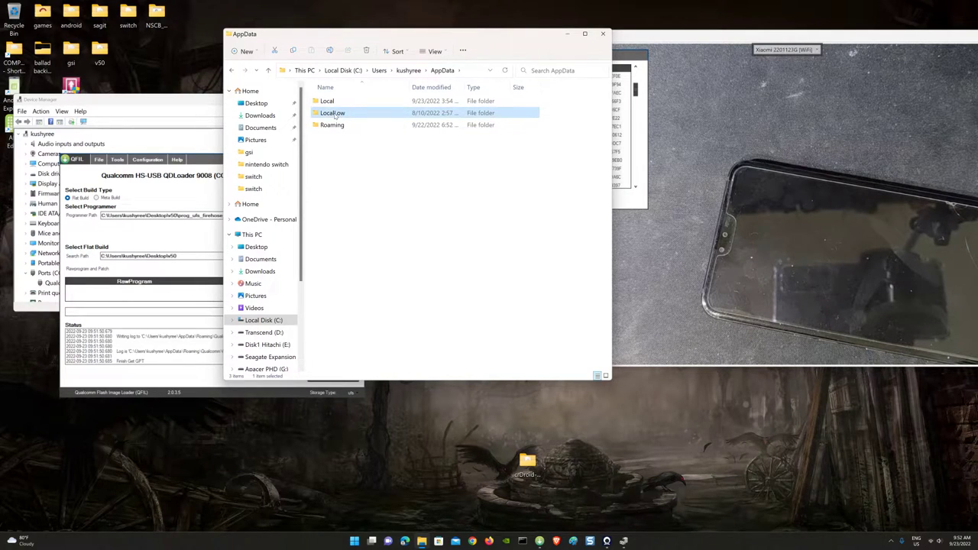
double_click(334, 114)
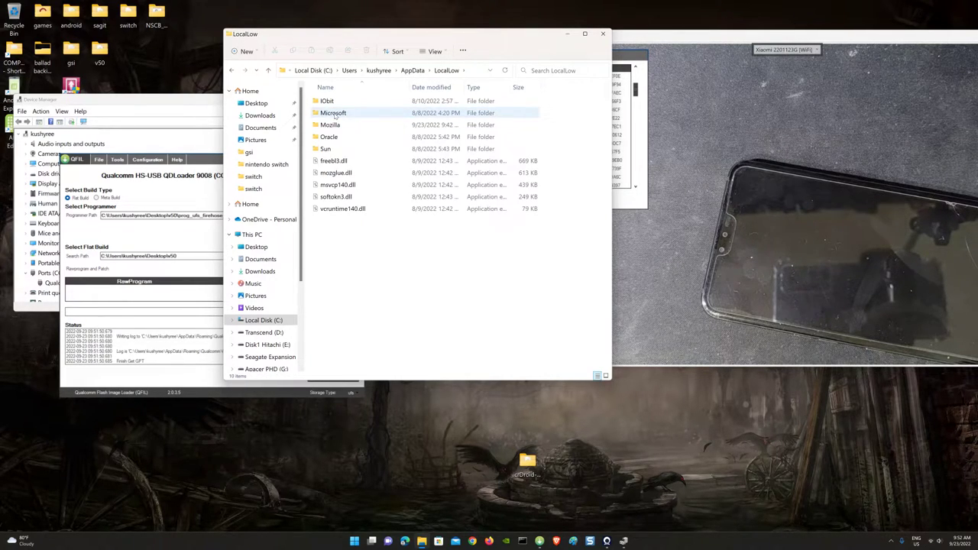
key(alt+Left)
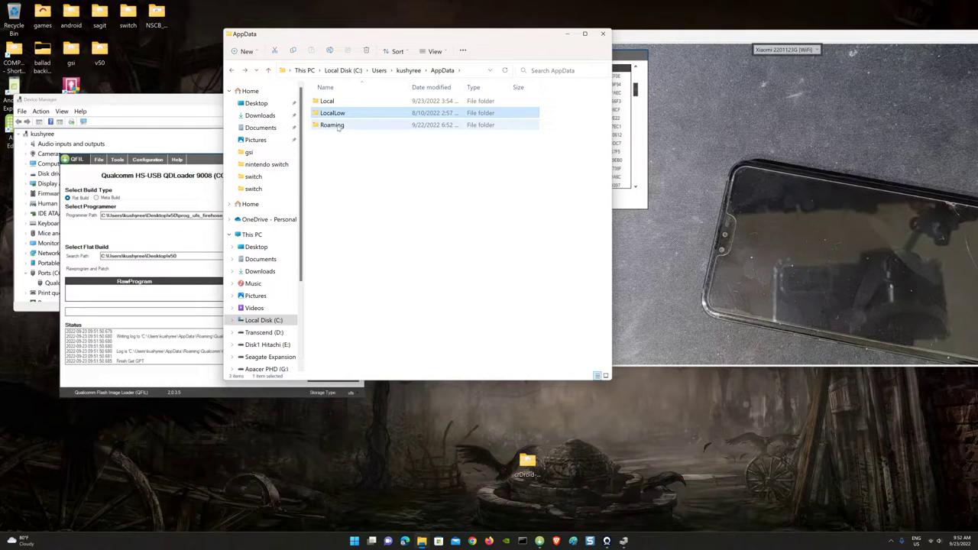
double_click(337, 126)
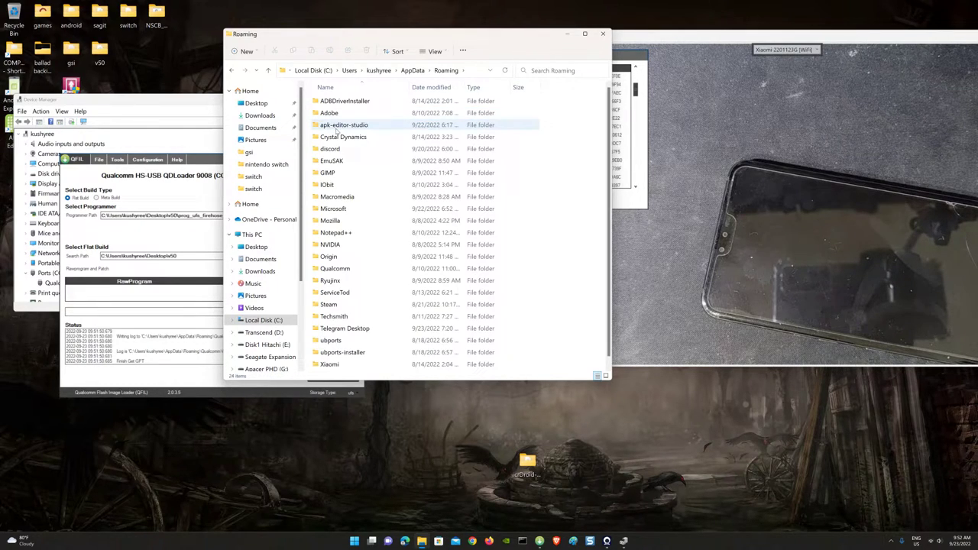
double_click(342, 274)
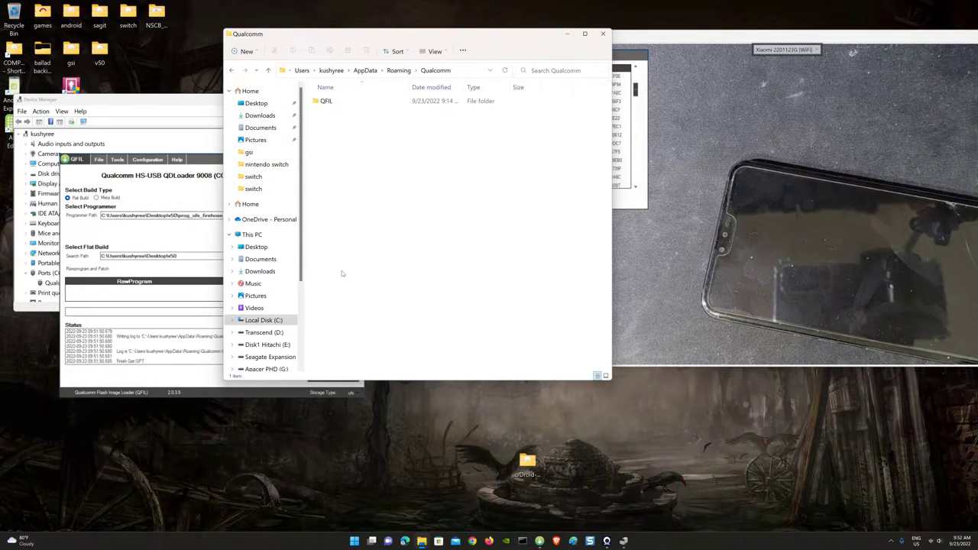
double_click(330, 104)
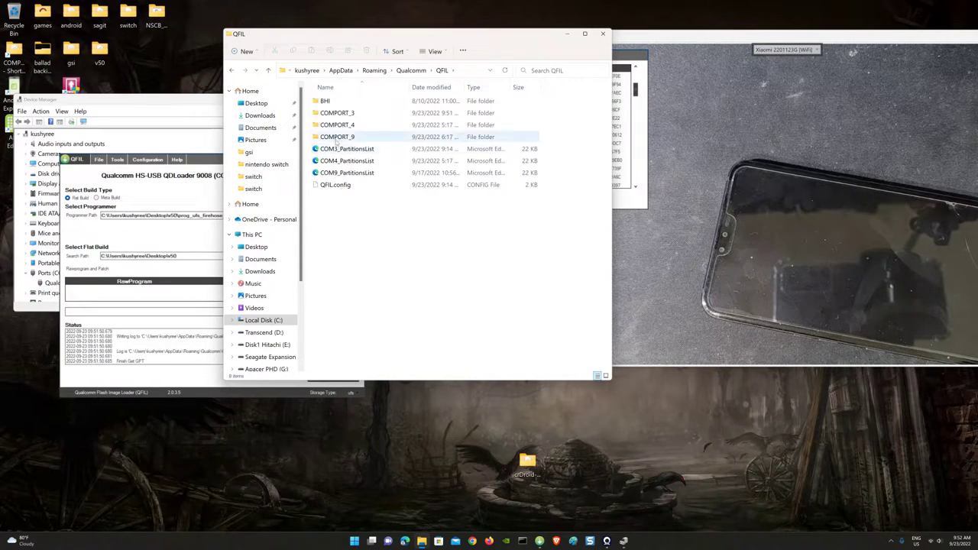
Step: Open the COMPORT_3 folder and place its window side by side with QFIL's Partition Manager
drag(405, 34, 488, 31)
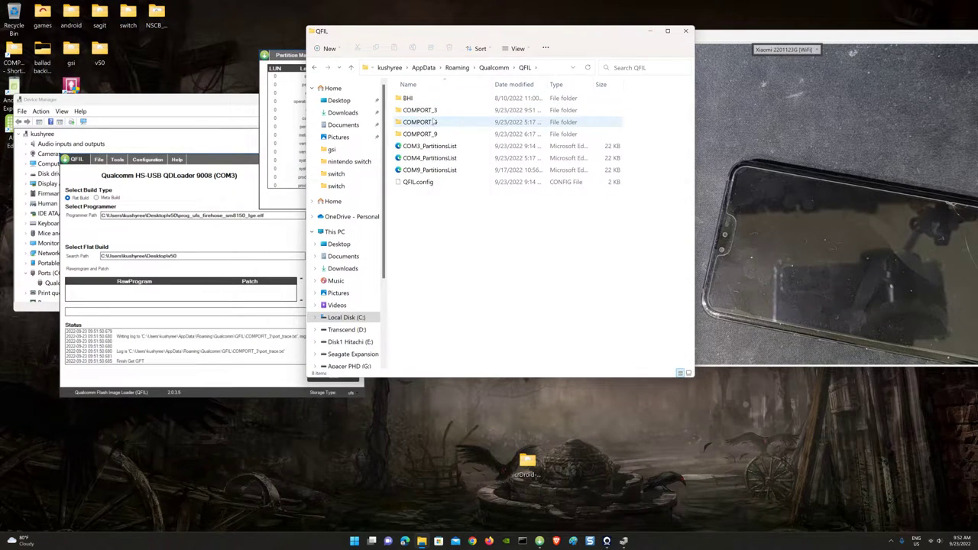
double_click(420, 110)
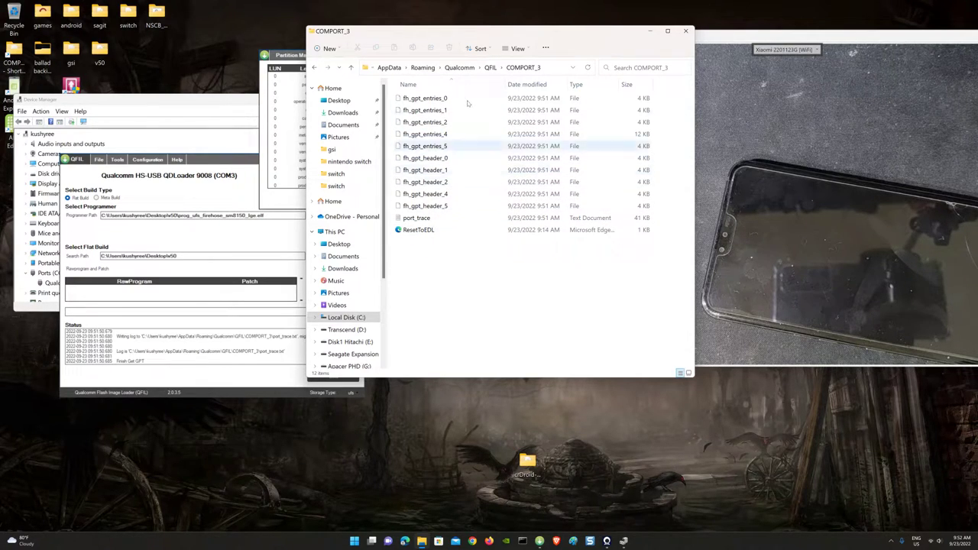
drag(457, 32, 657, 23)
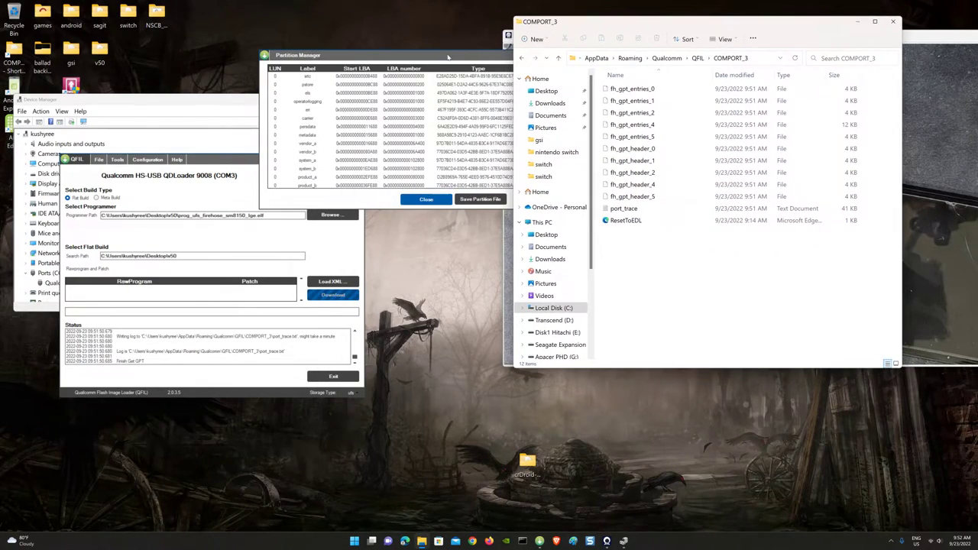
click(336, 58)
drag(336, 58, 310, 58)
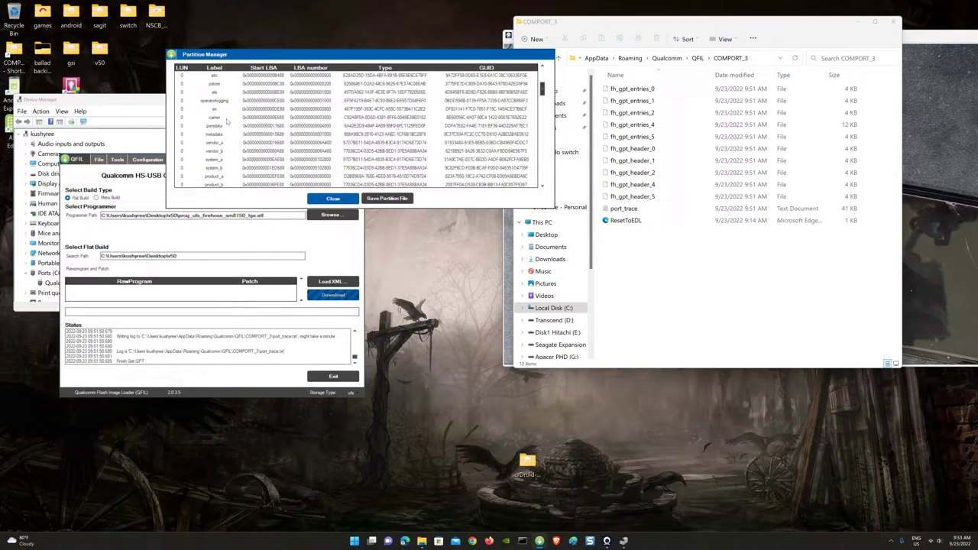
Step: Dump the boot_a partition with Read Data in the Raw Data Manager, and return to the partition list
scroll(225, 133, down, 4)
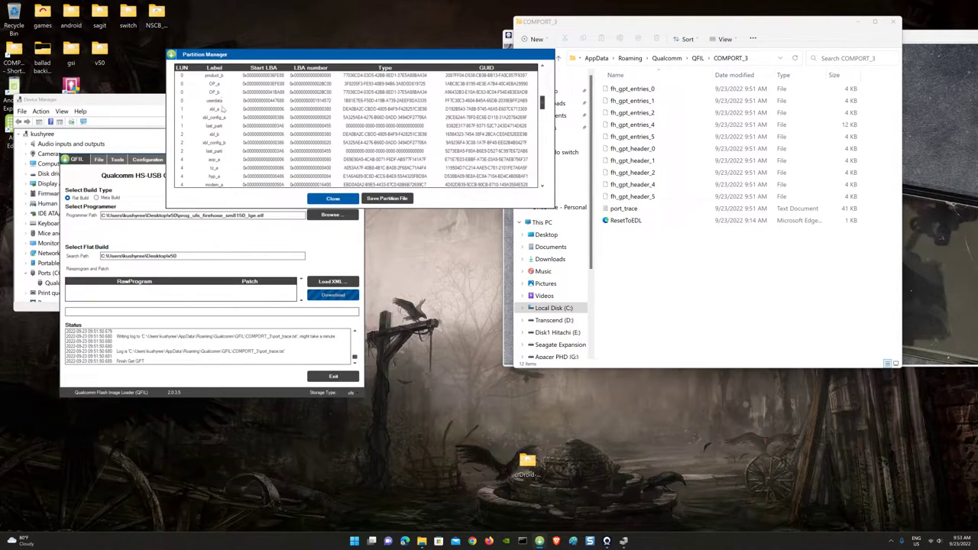
scroll(226, 140, down, 4)
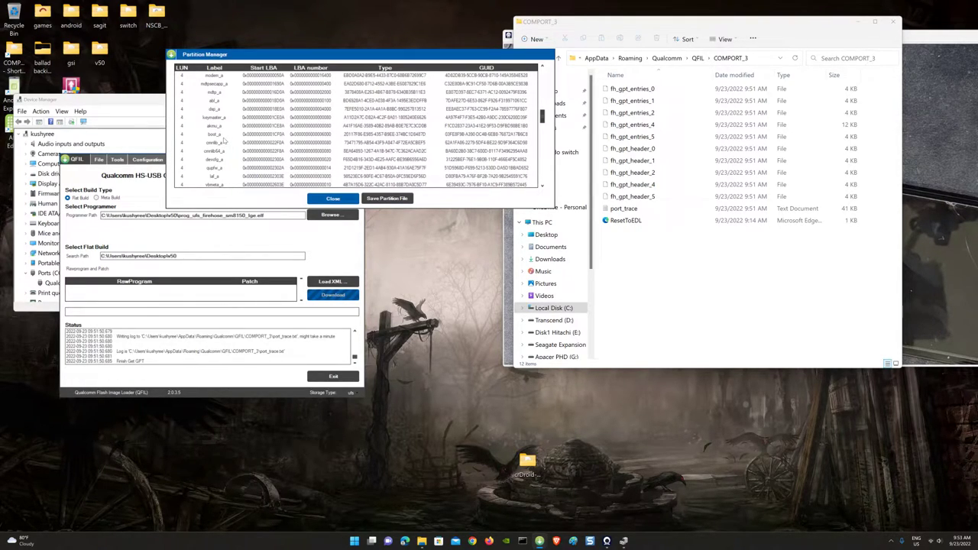
click(221, 136)
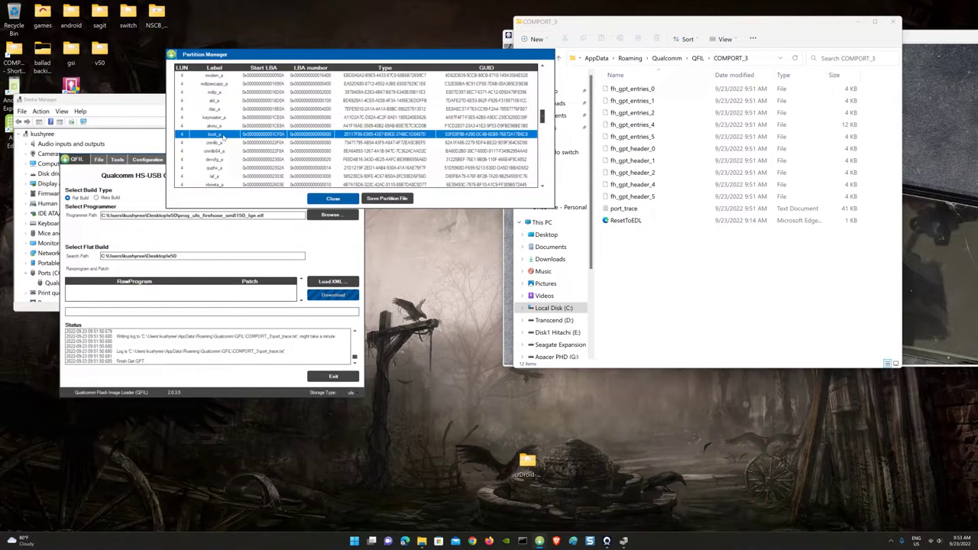
right_click(264, 135)
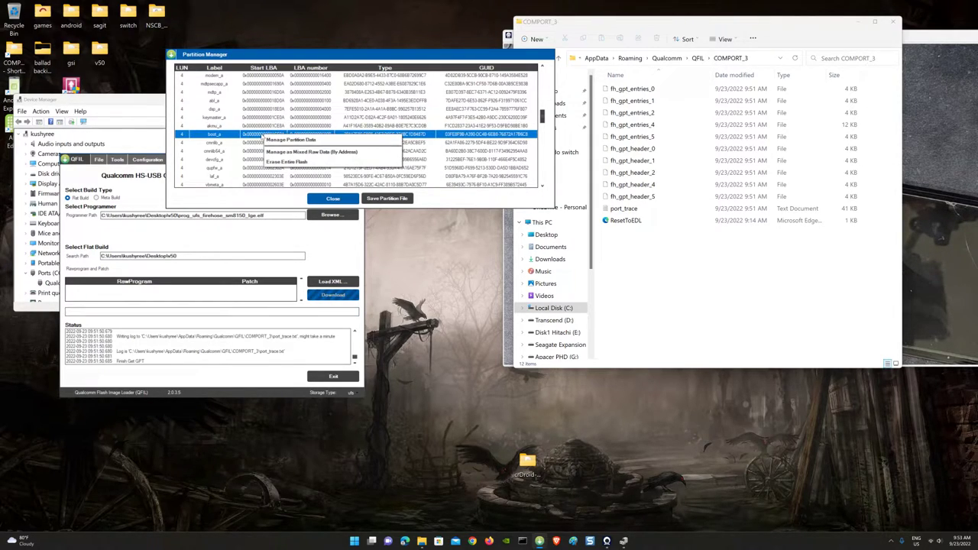
click(277, 140)
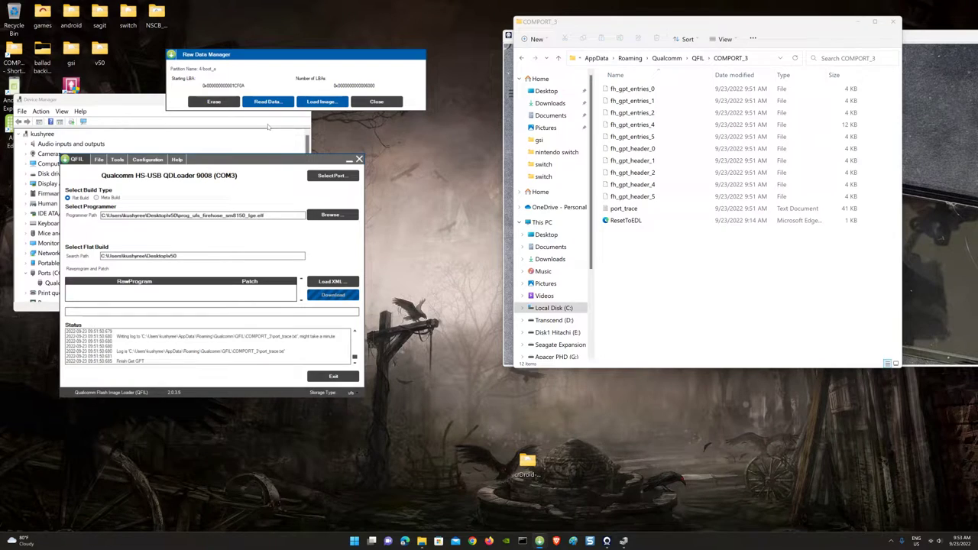
click(270, 102)
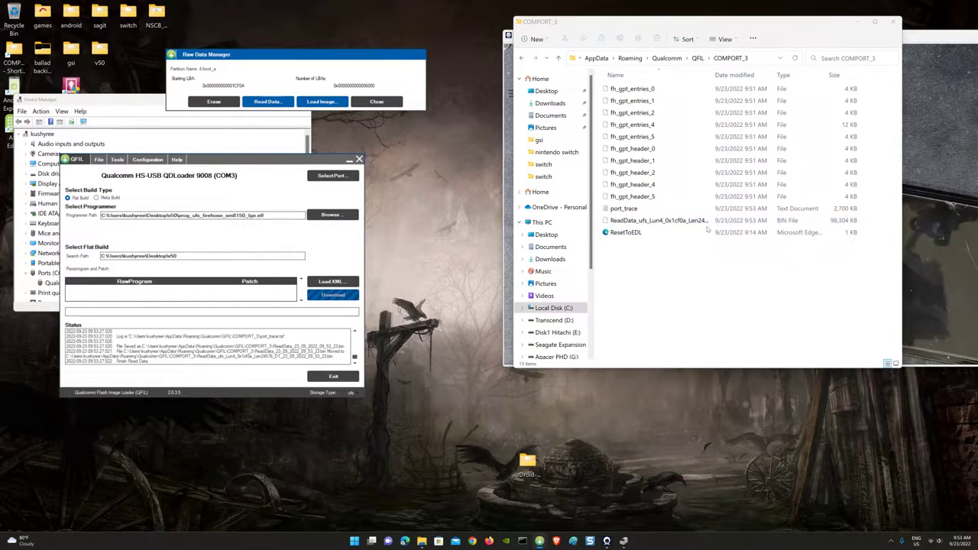
click(377, 102)
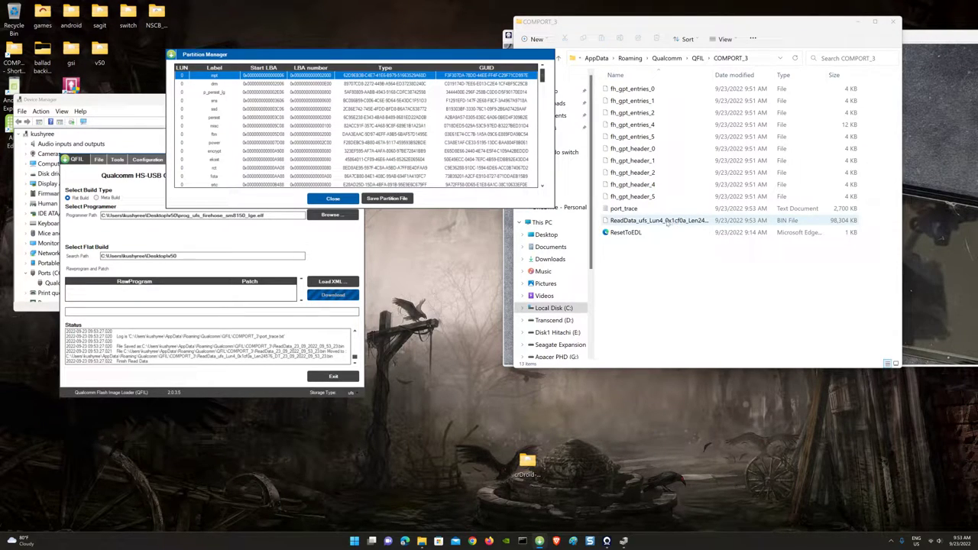
Step: Rename the ReadData .bin dump in the COMPORT_3 folder to boot_a.bin
click(631, 220)
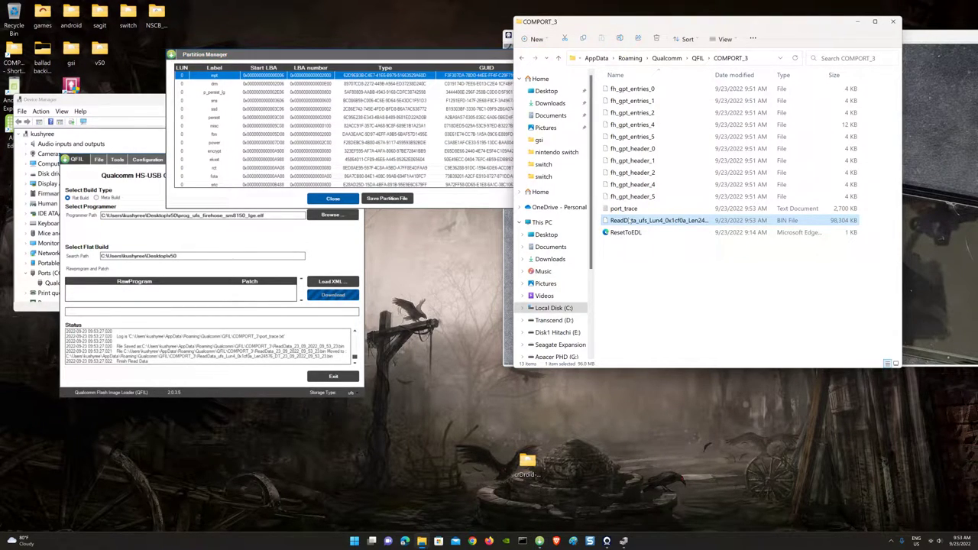
right_click(635, 221)
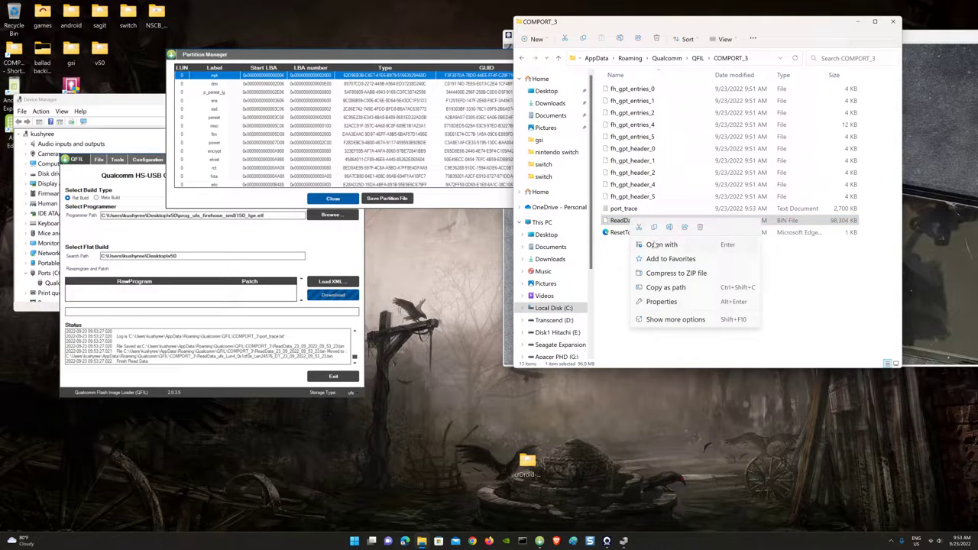
click(627, 222)
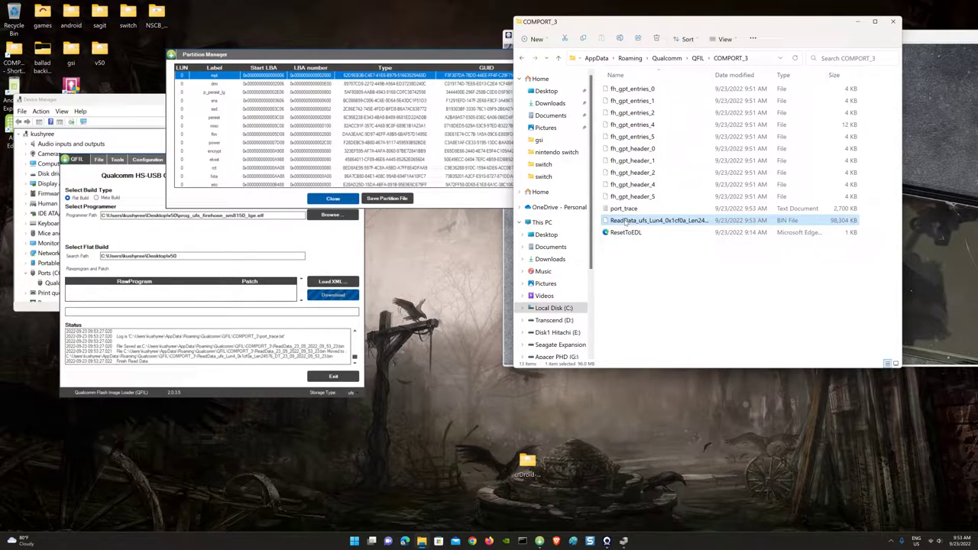
click(625, 221)
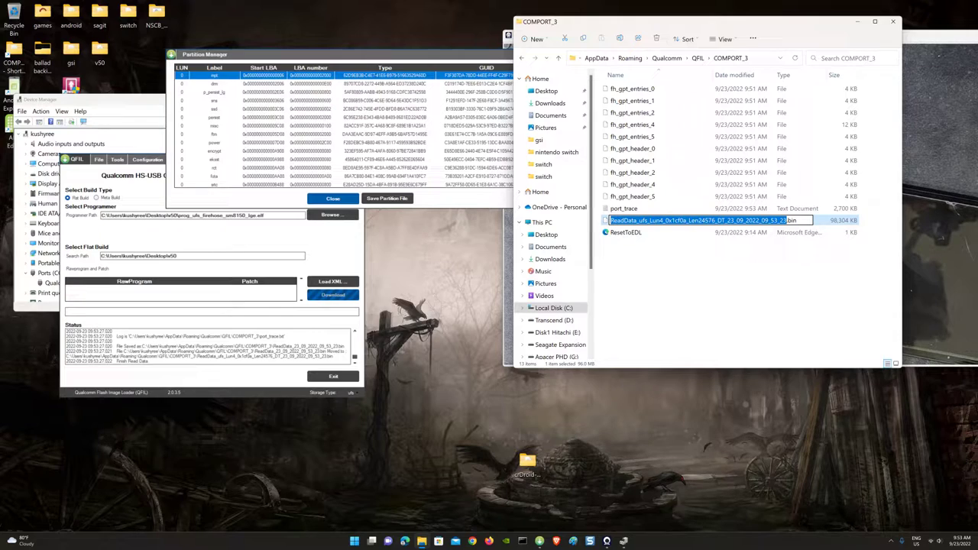
text(boot)
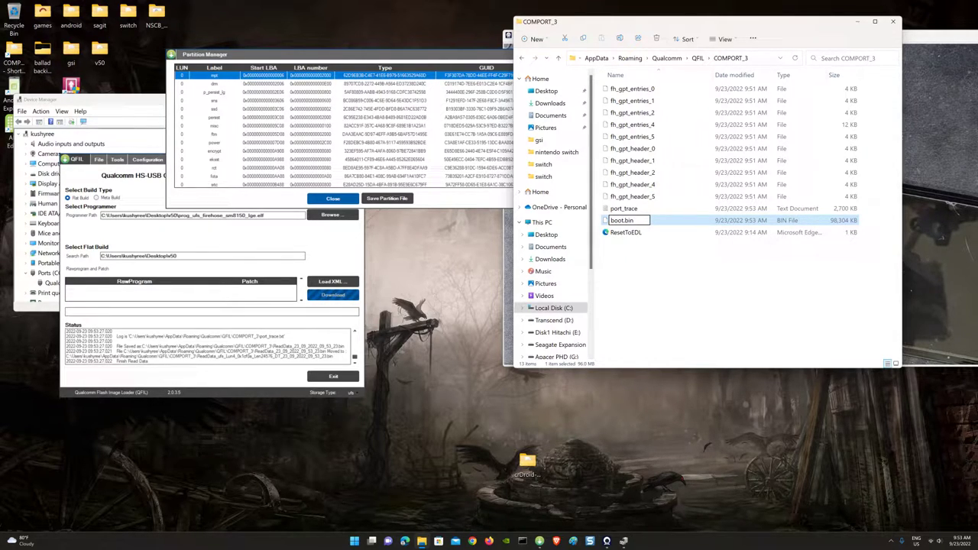
text(_a)
key(Return)
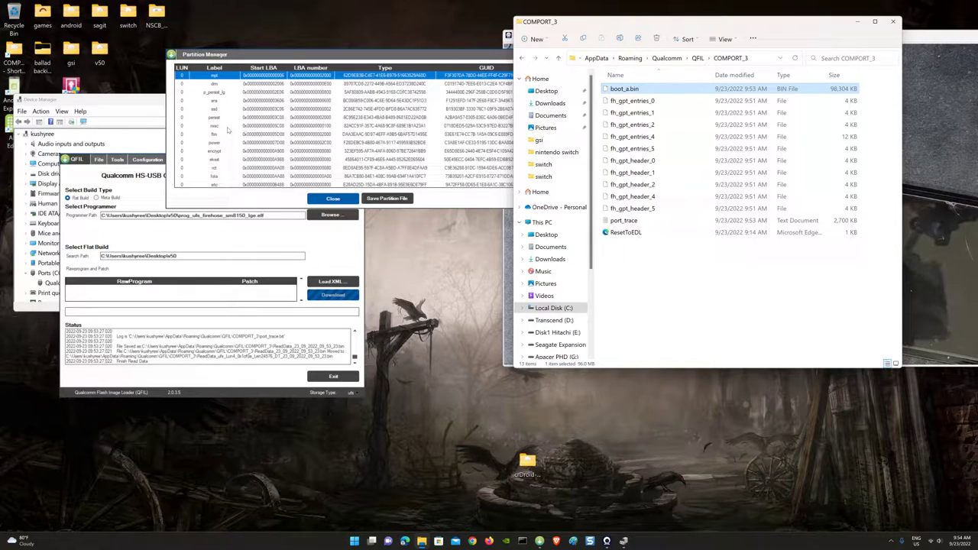
Step: Dump the abl_a partition from the Partition Manager with Read Data in the Raw Data Manager
scroll(227, 130, down, 4)
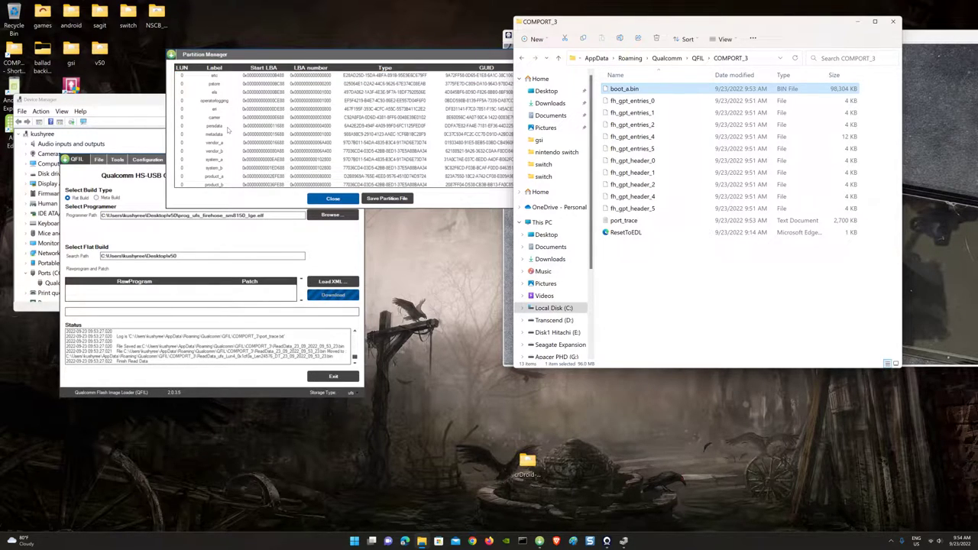
scroll(227, 134, down, 4)
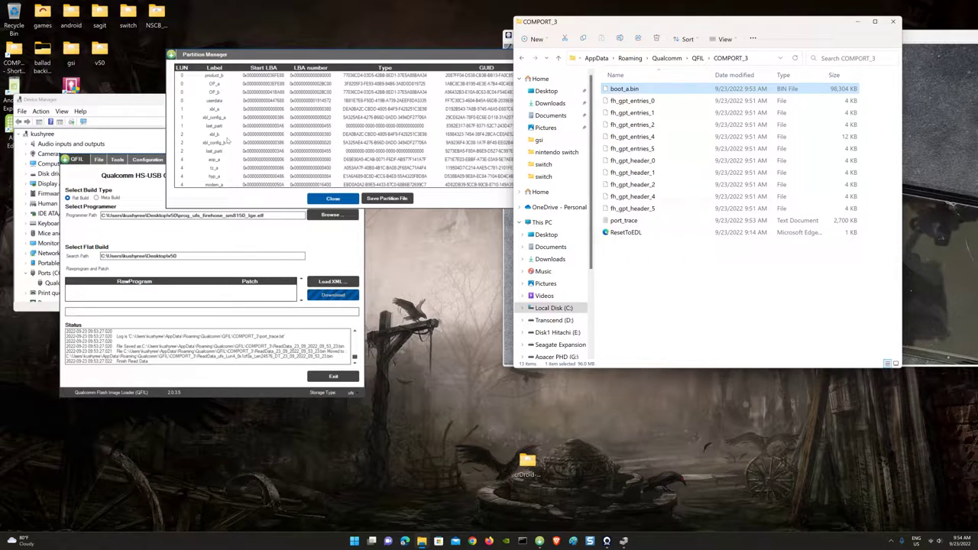
scroll(227, 140, down, 5)
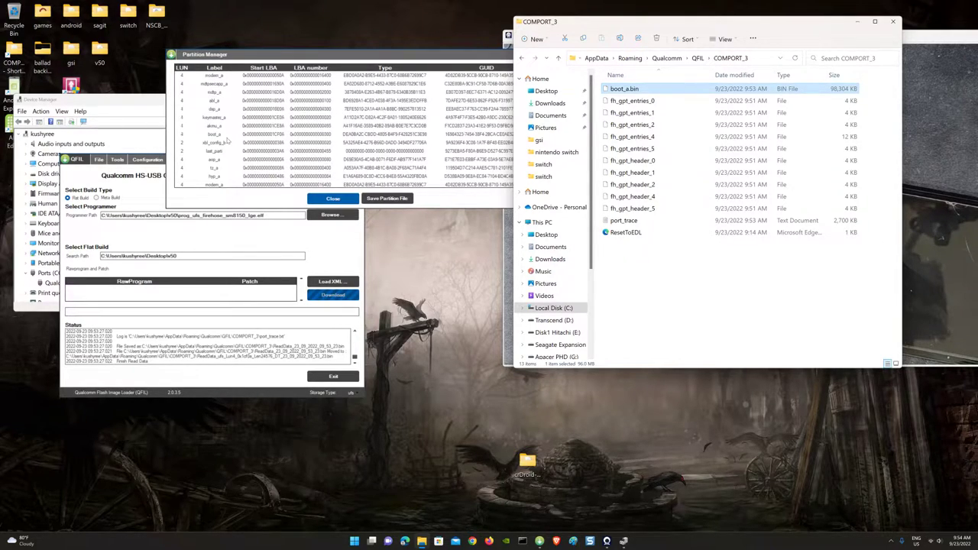
click(219, 103)
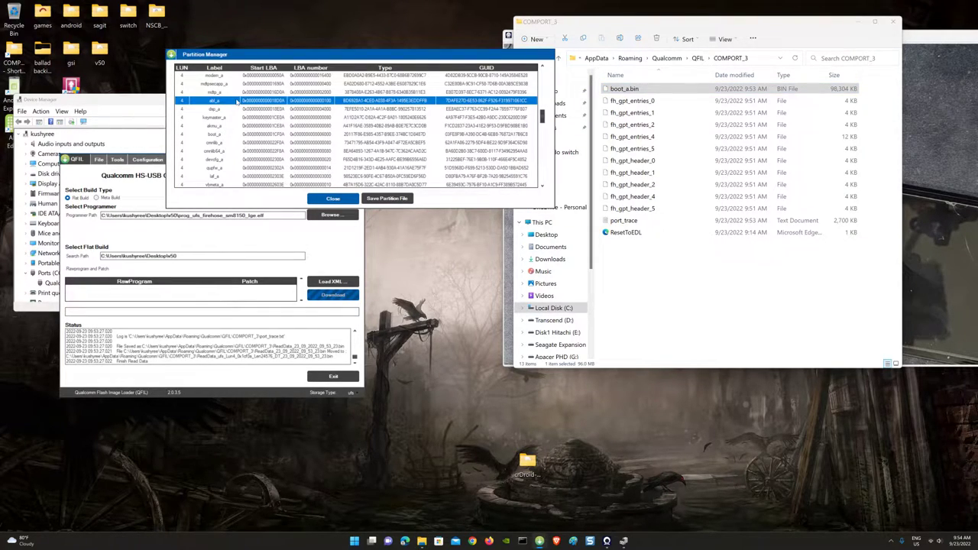
right_click(237, 102)
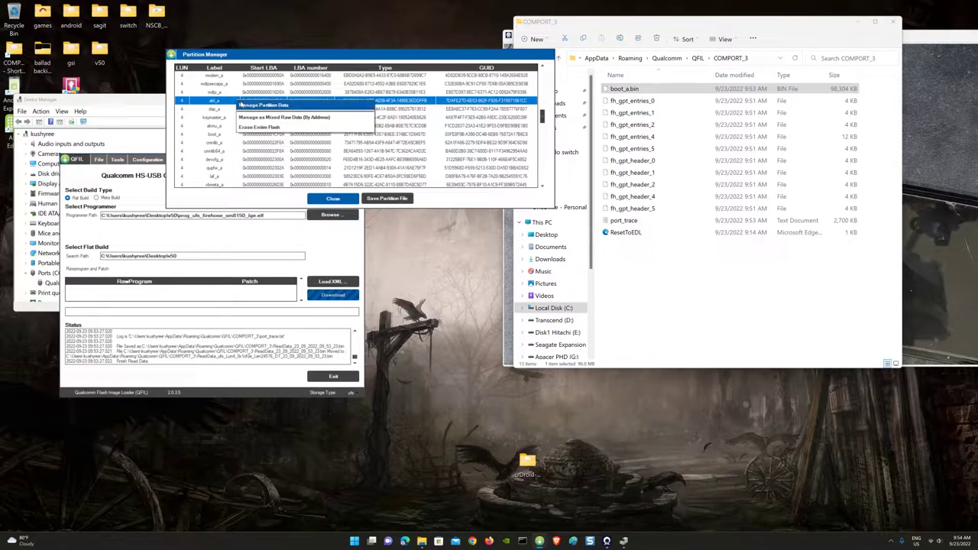
click(242, 105)
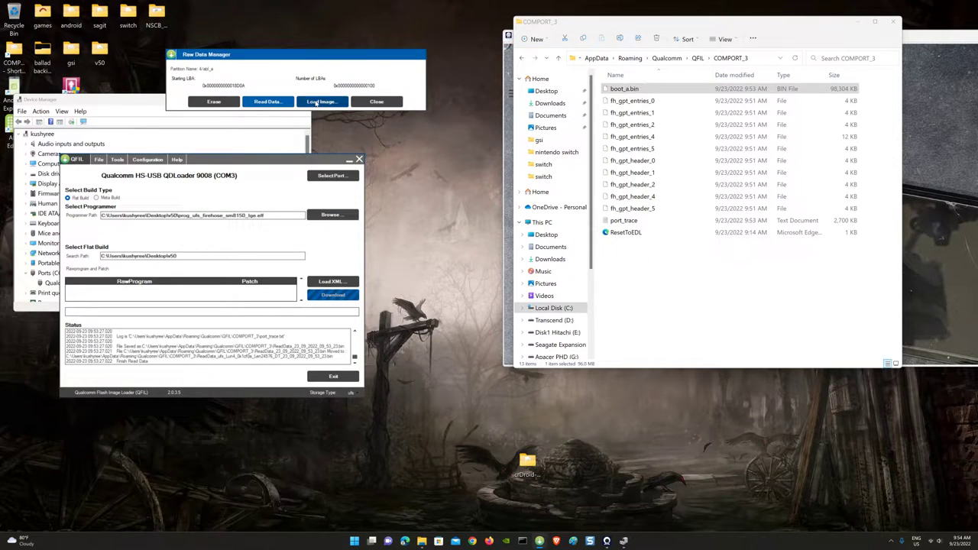
click(264, 102)
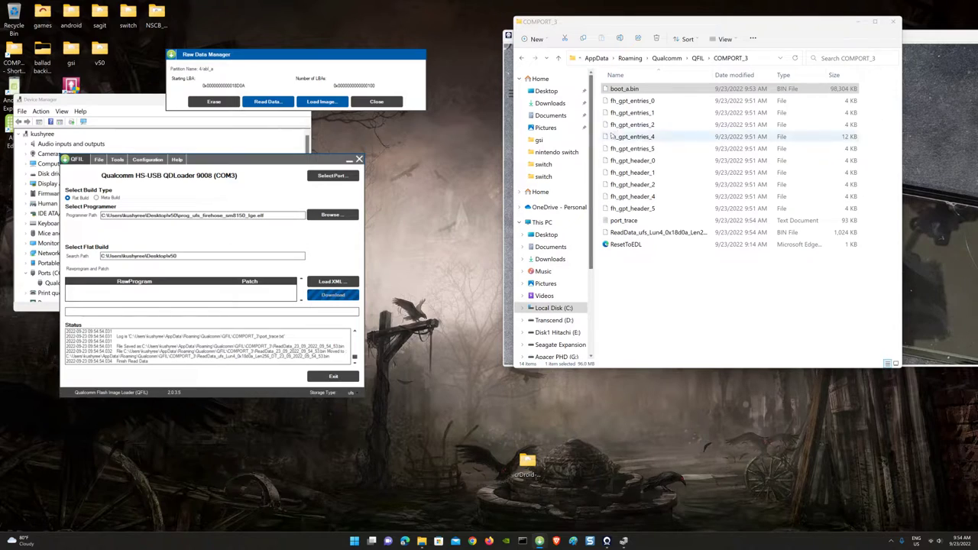
Step: Rename the new ReadData .bin dump in the COMPORT_3 folder to abl_a.bin
click(633, 233)
right_click(633, 235)
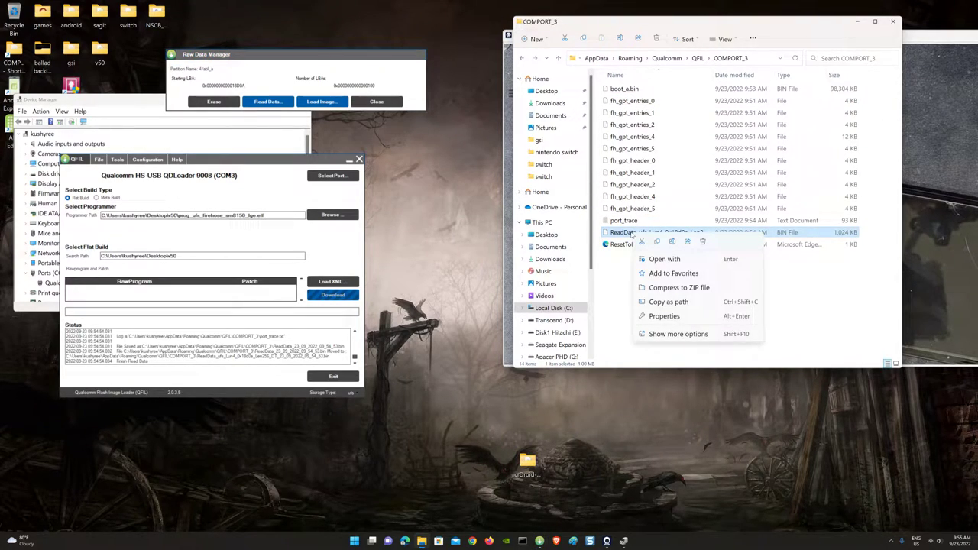
click(664, 335)
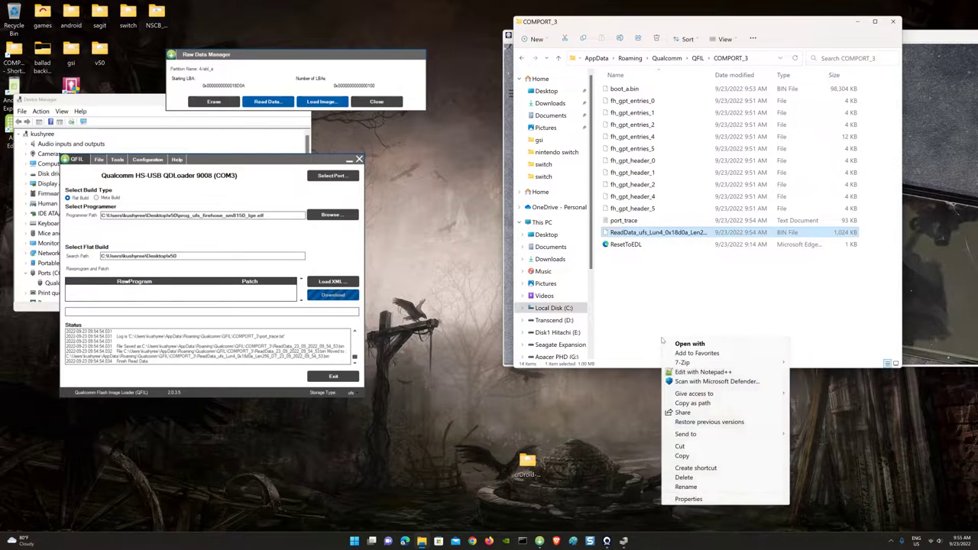
click(685, 487)
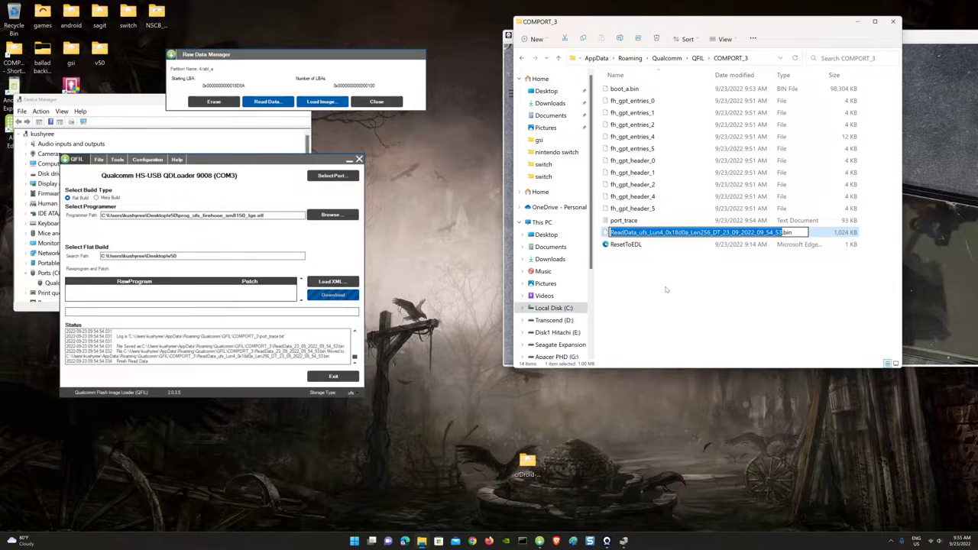
text(abl)
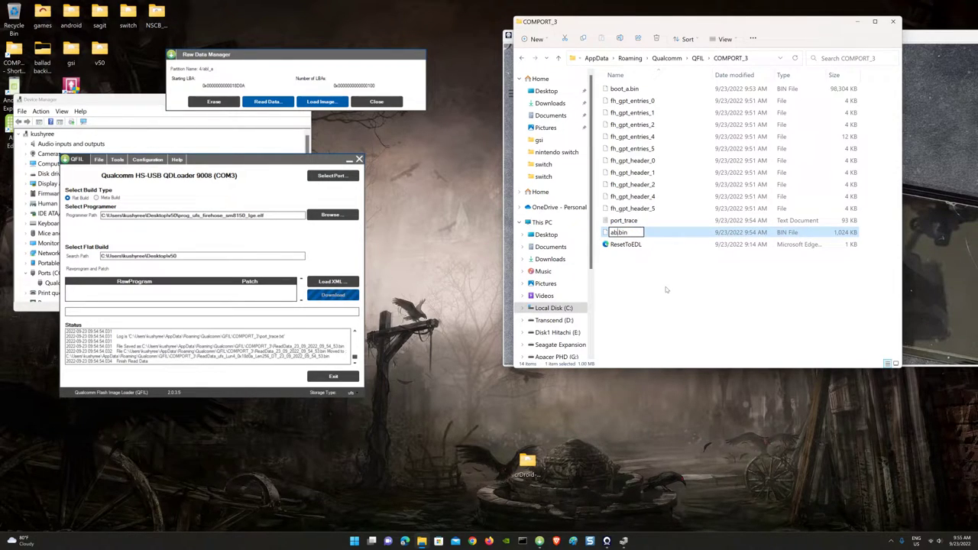
text(_a)
key(Return)
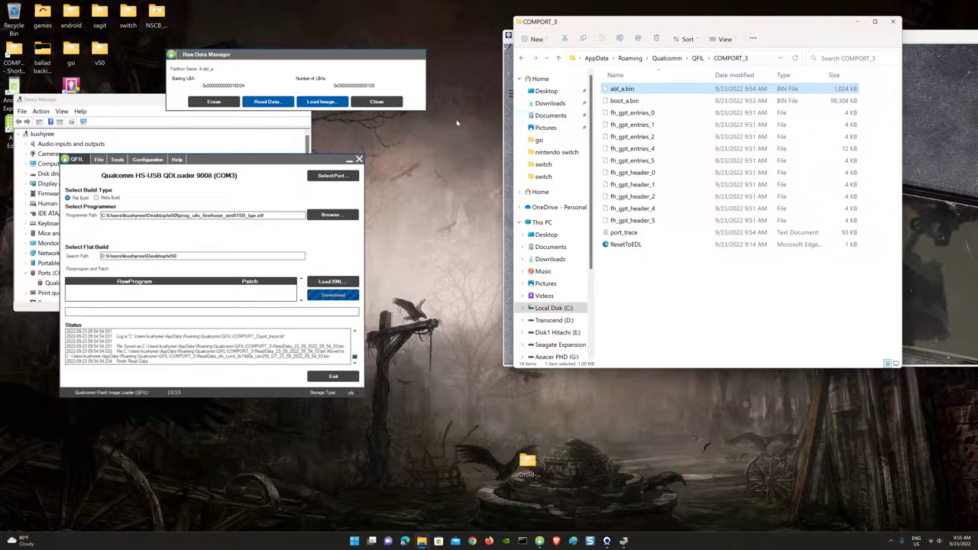
Step: Return to the partition list and dump the abl_b partition with Read Data in the Raw Data Manager
click(376, 101)
scroll(275, 139, down, 5)
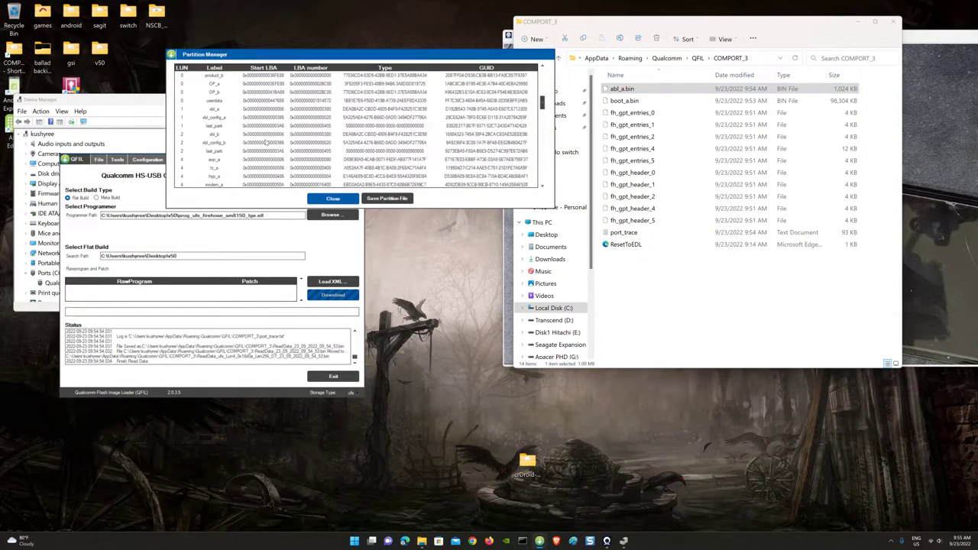
scroll(249, 131, down, 8)
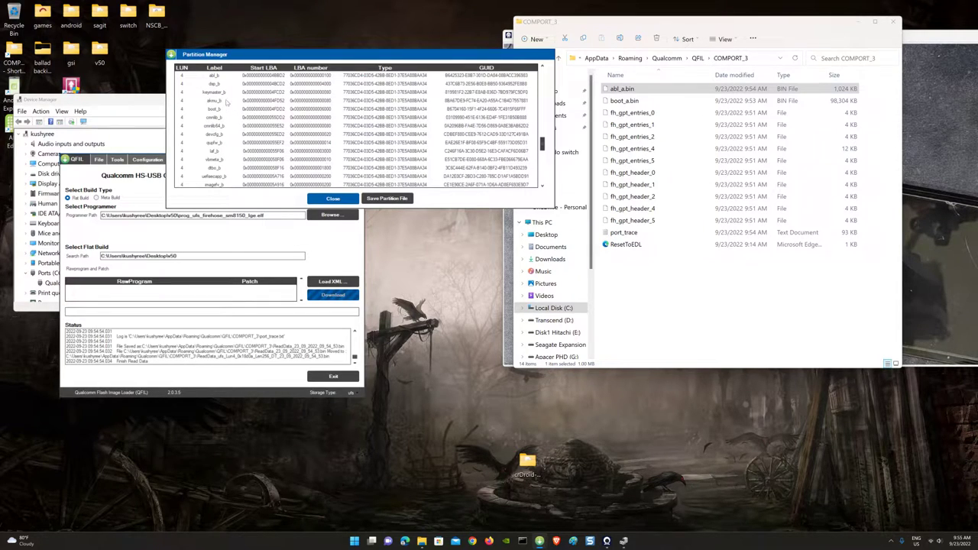
click(220, 75)
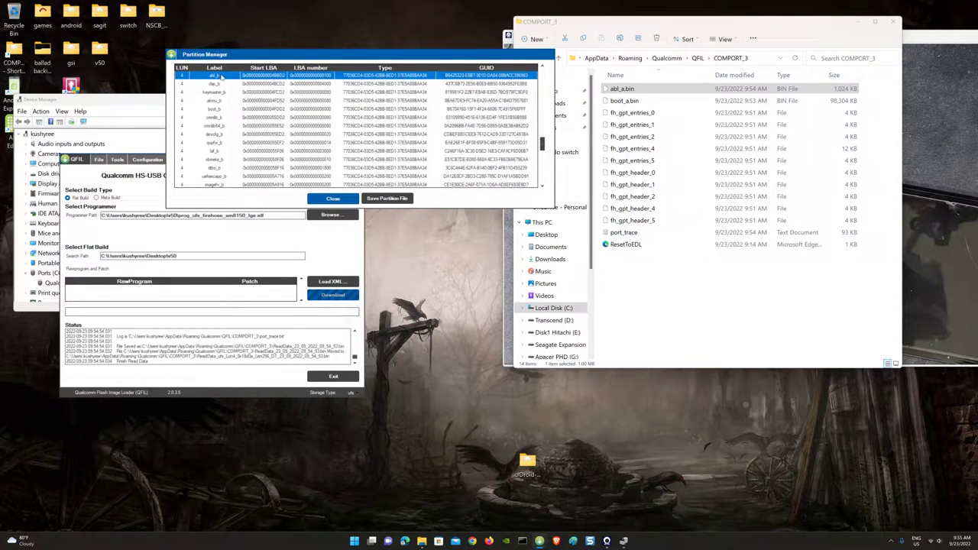
right_click(221, 76)
click(234, 79)
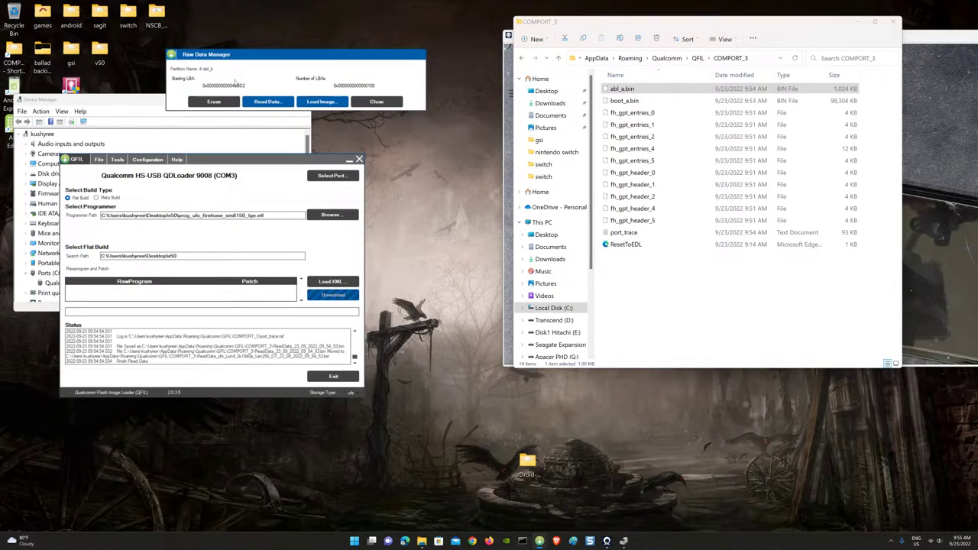
click(253, 104)
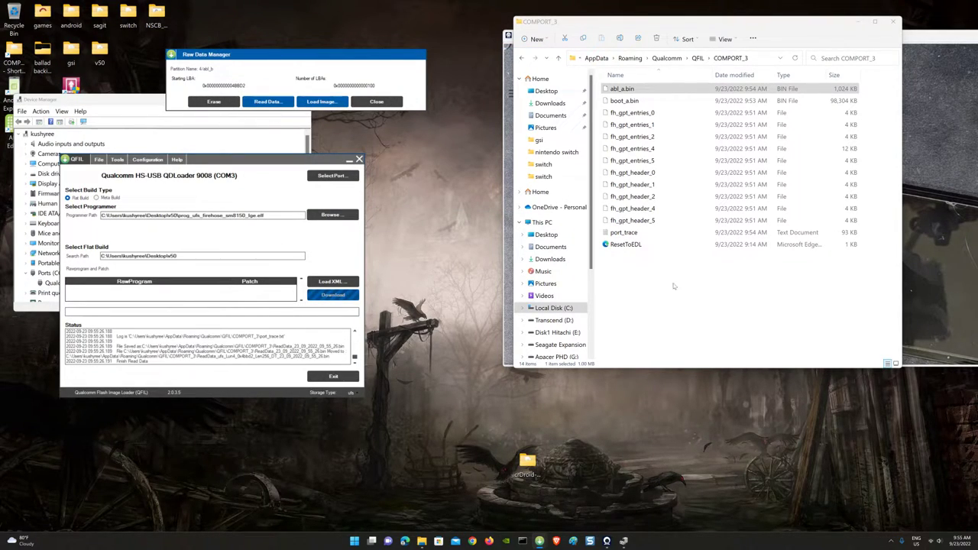
Step: Rename the newest ReadData .bin dump in the COMPORT_3 folder to abl_b.bin
click(636, 245)
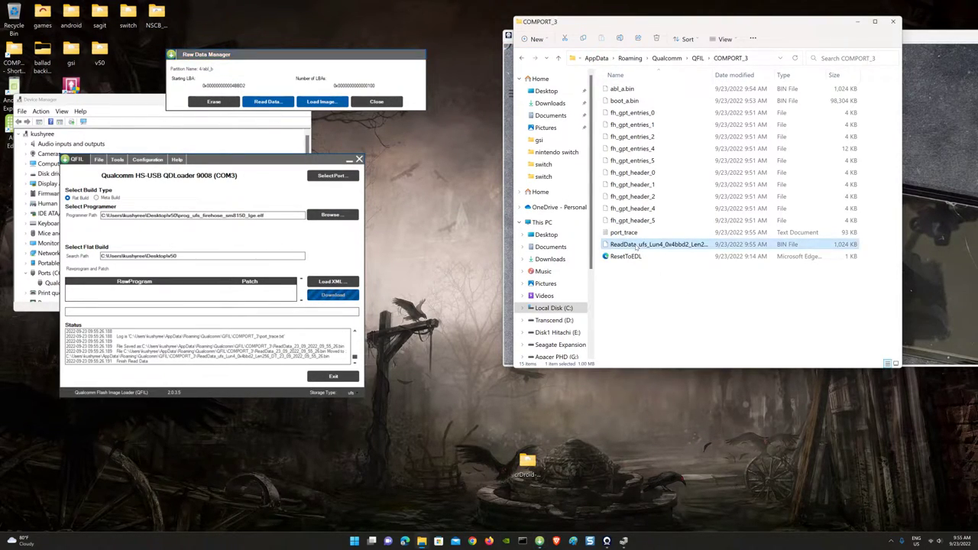
double_click(636, 245)
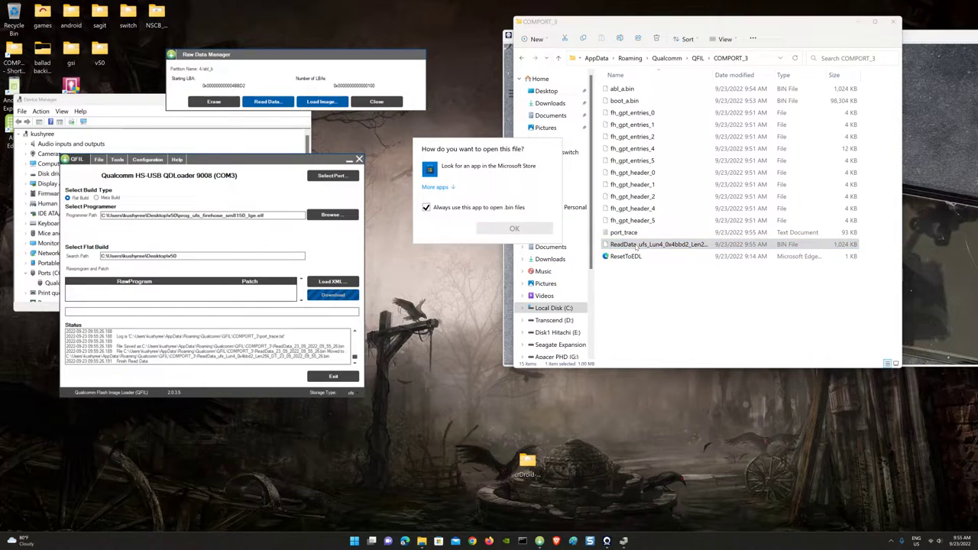
key(Escape)
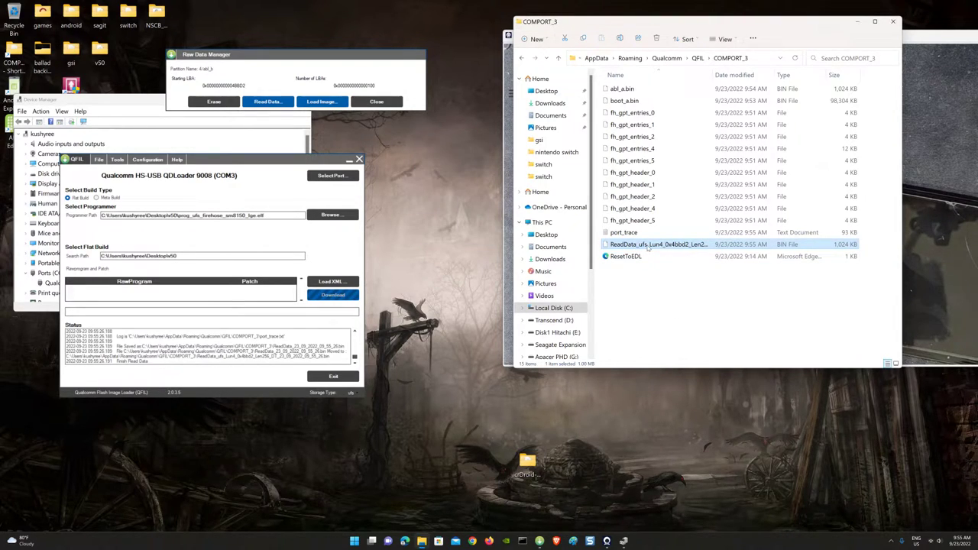
click(648, 246)
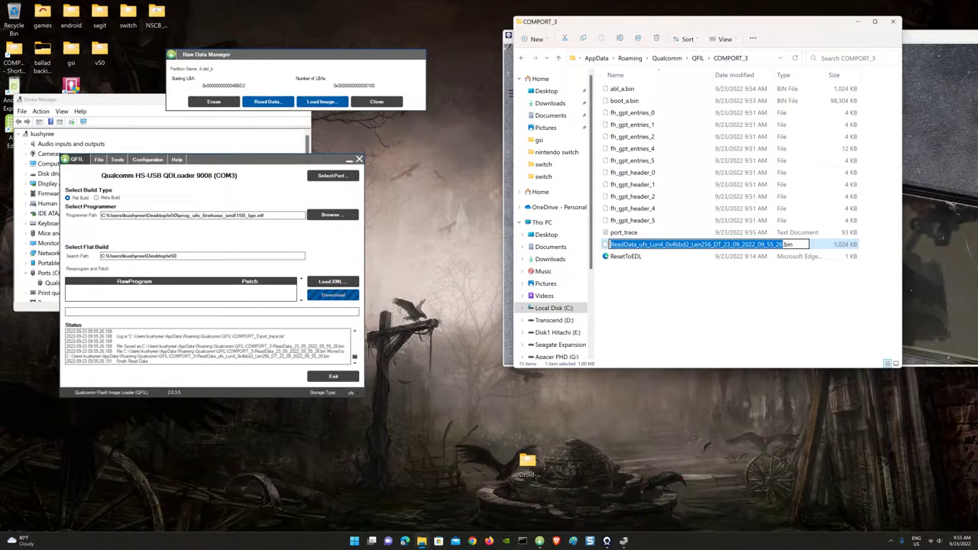
text(abl_b)
key(Return)
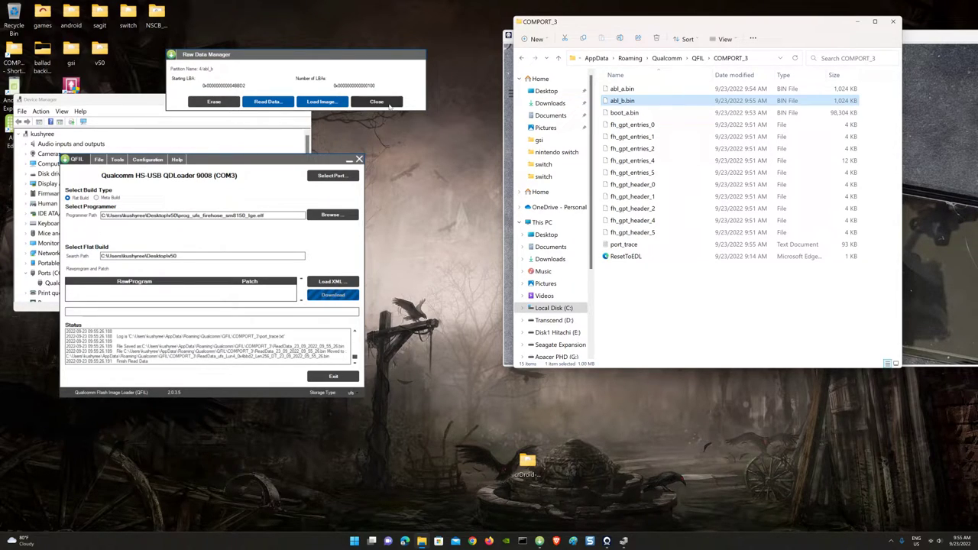
Step: Return to the Partition Manager list and close the COMPORT_3 folder window
click(387, 103)
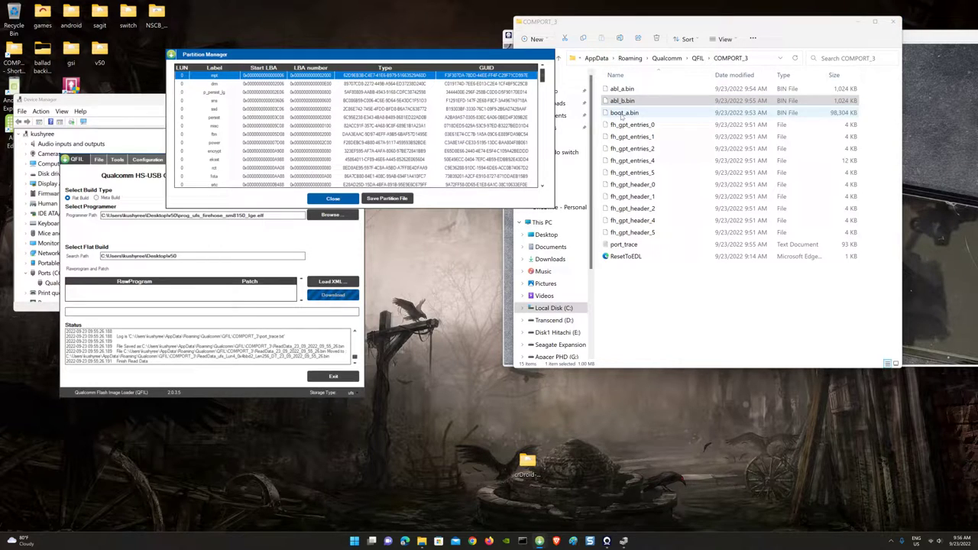
drag(738, 27, 785, 149)
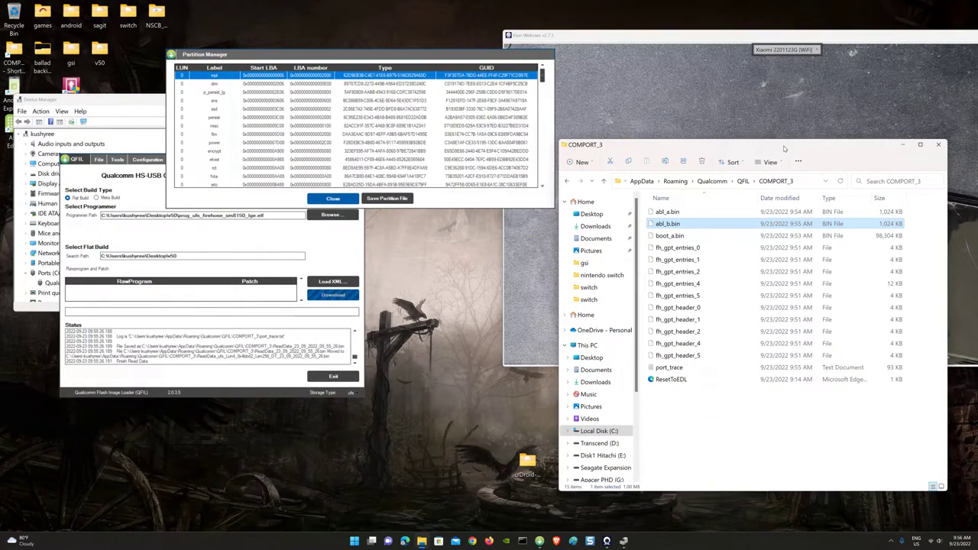
click(940, 145)
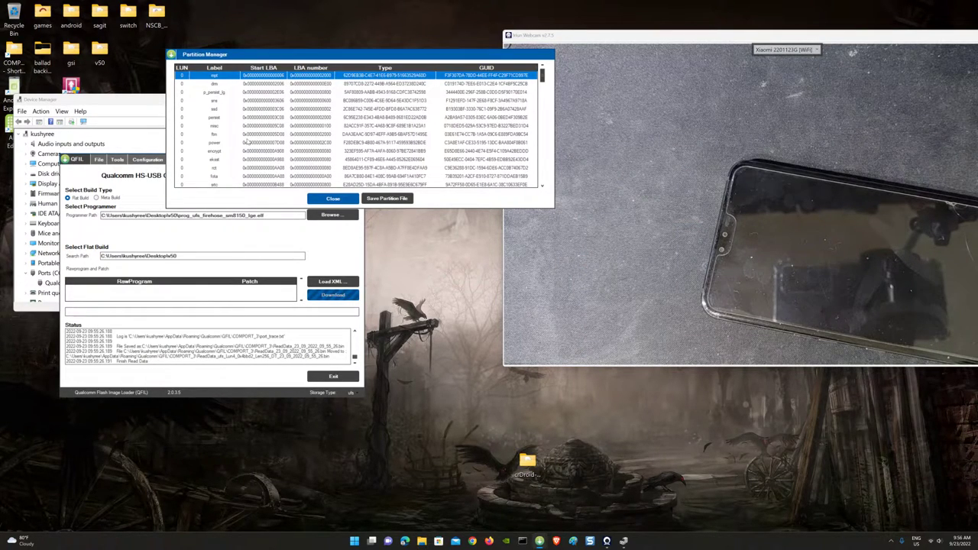
Step: Open the Raw Data Manager for the abl_a partition and choose abl_a.bin from the v50 folder as the image to load
scroll(245, 142, down, 4)
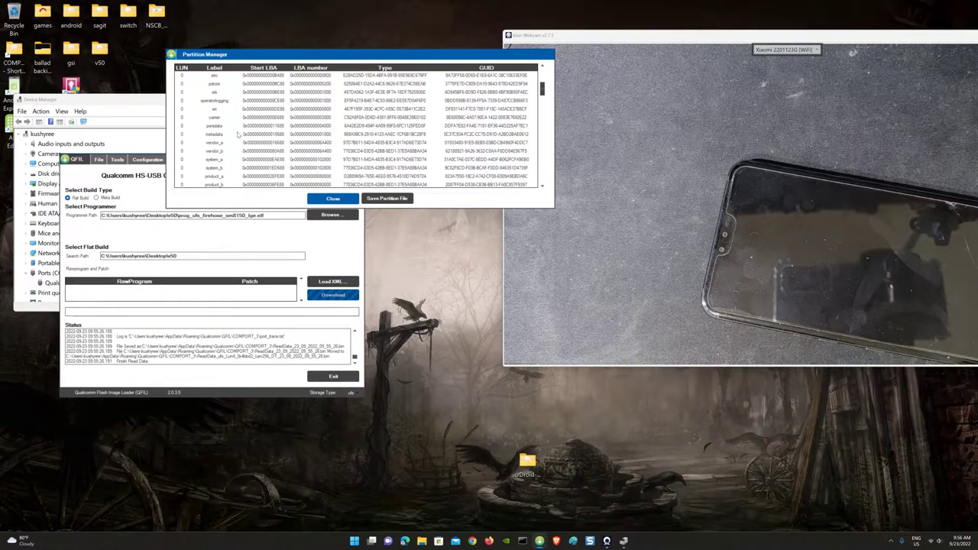
scroll(229, 117, down, 4)
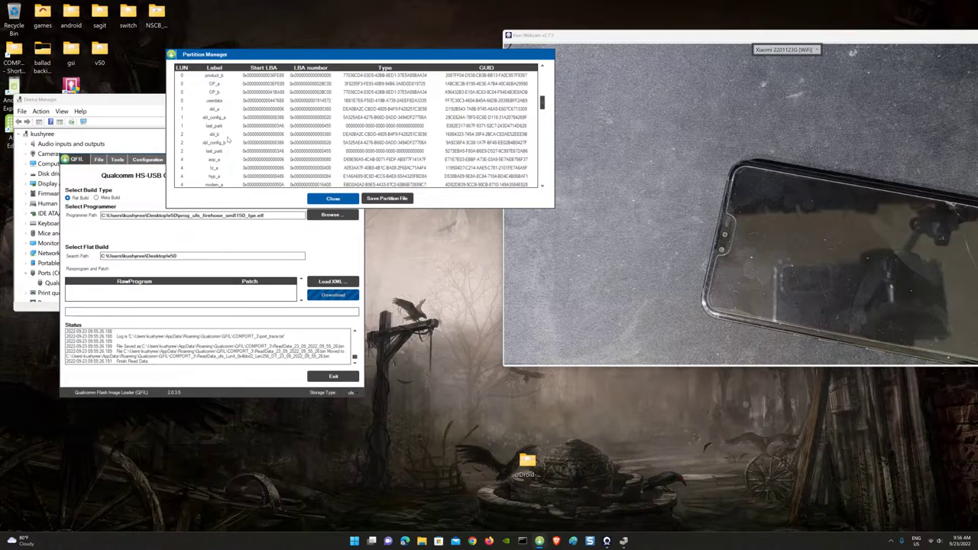
scroll(227, 132, down, 4)
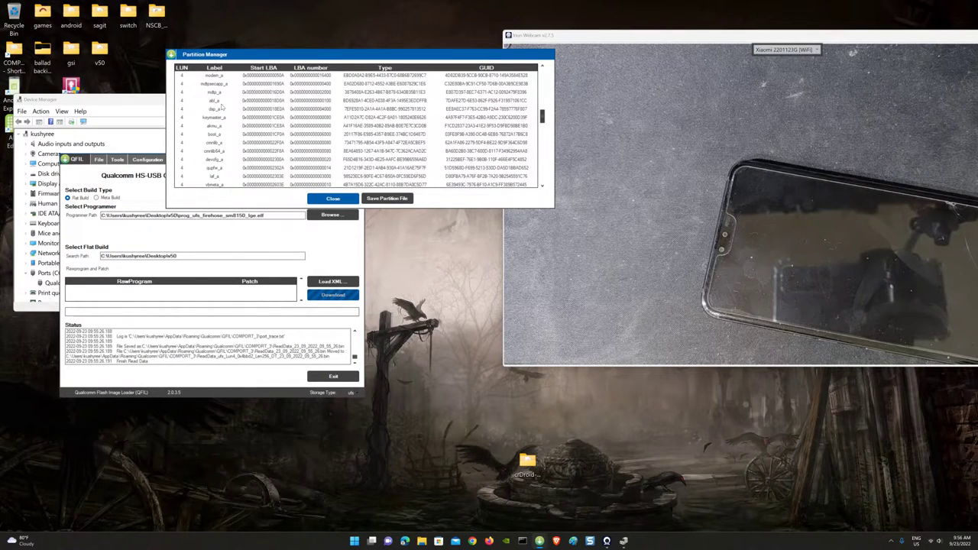
click(225, 101)
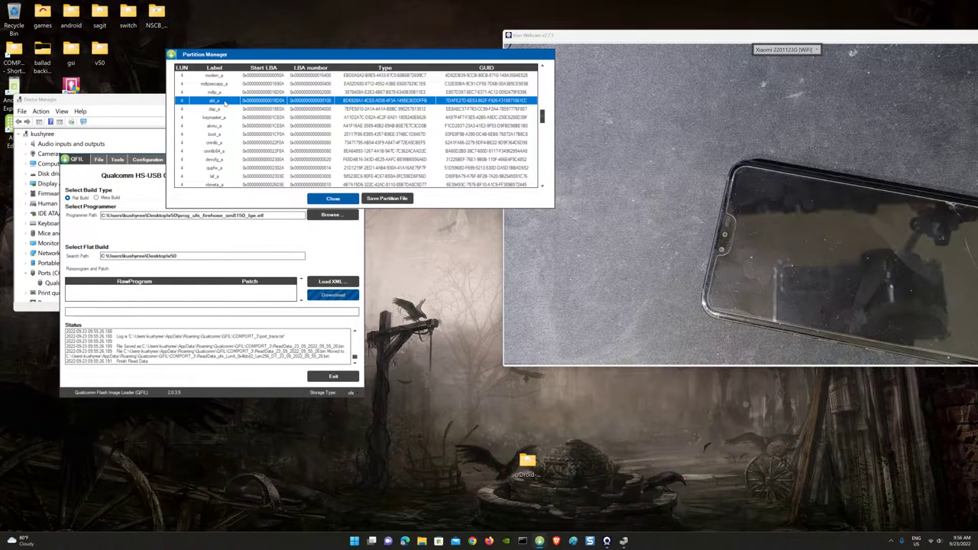
right_click(226, 102)
click(243, 107)
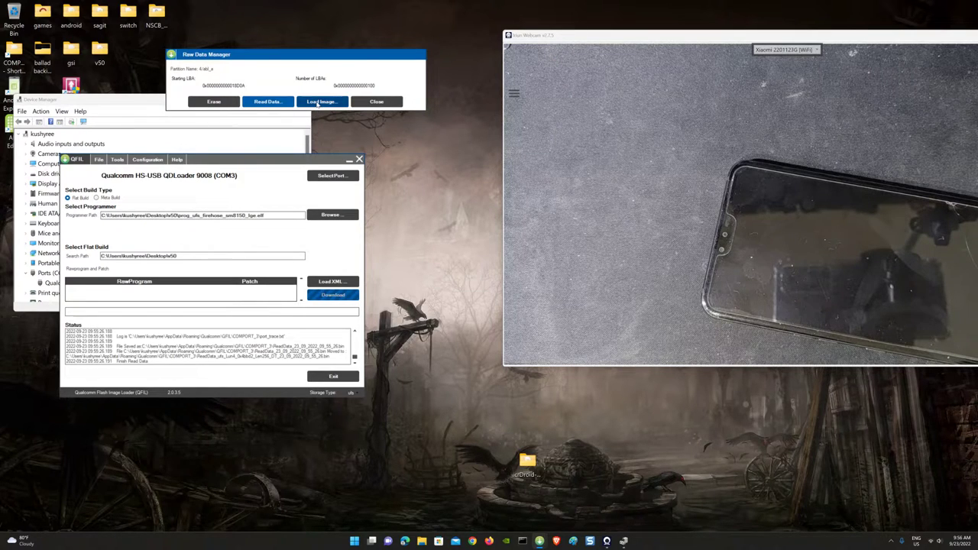
click(319, 102)
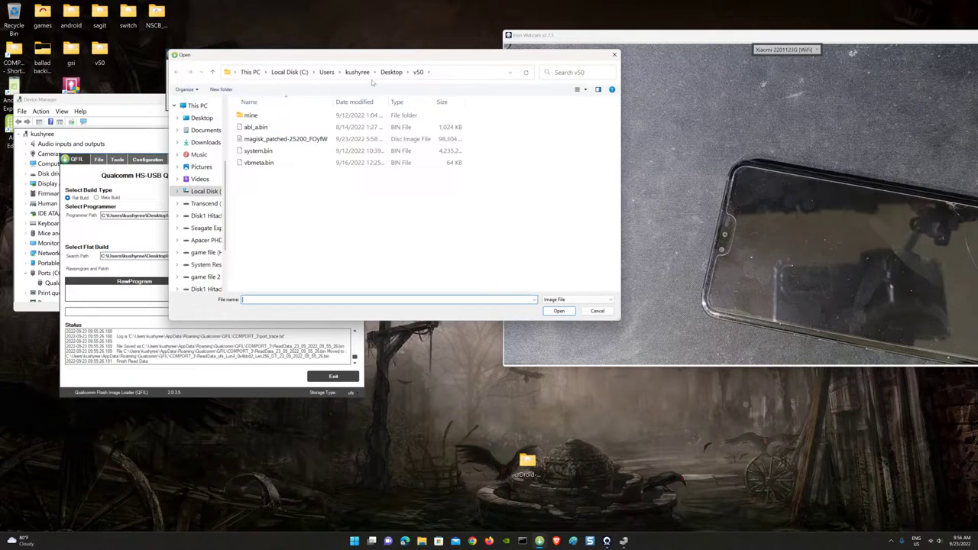
drag(336, 58, 503, 42)
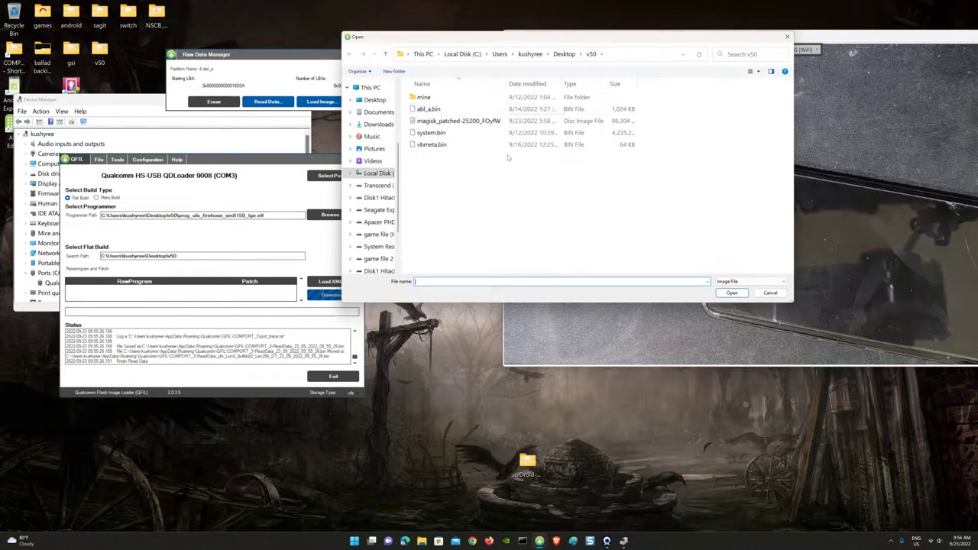
click(499, 110)
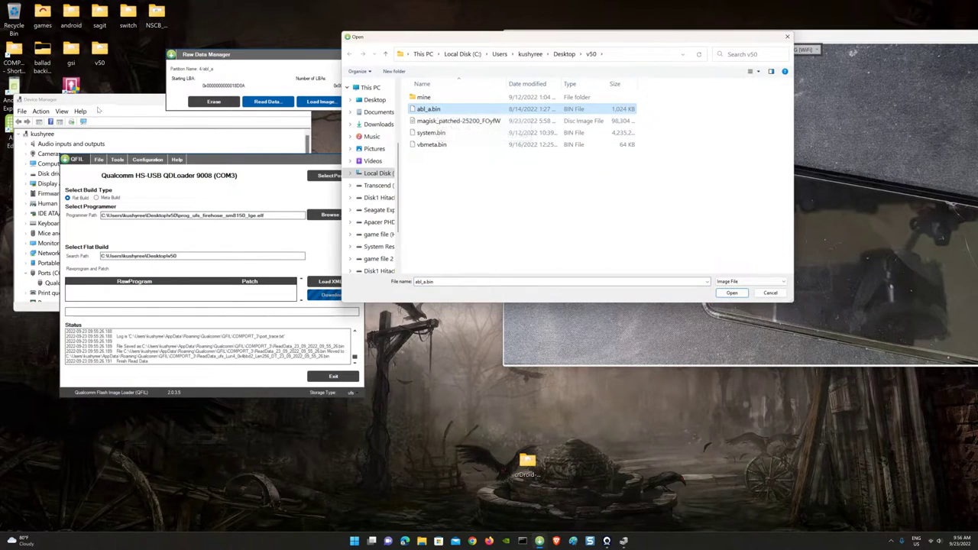
Step: Open the v50 desktop folder in its own window to examine the abl_a.bin file, and minimise that window
double_click(99, 52)
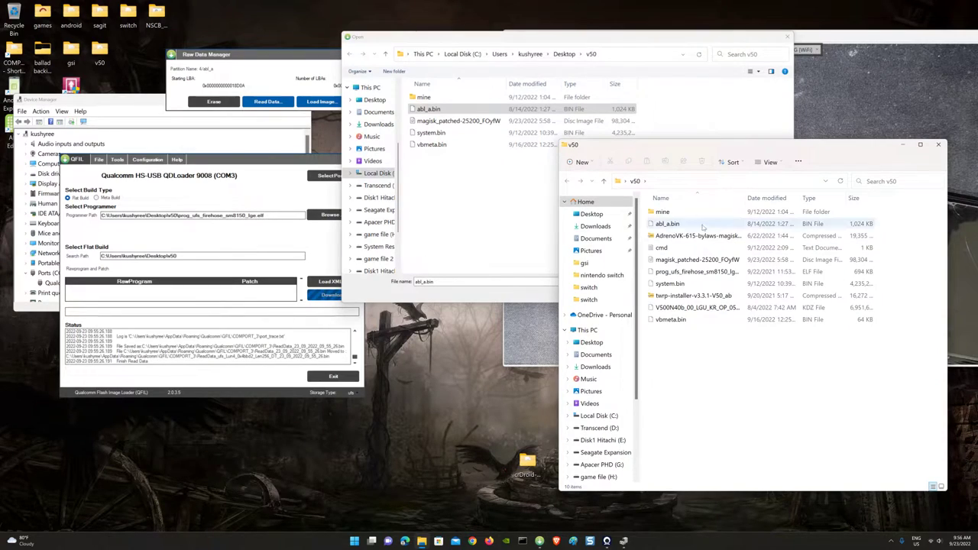
click(677, 225)
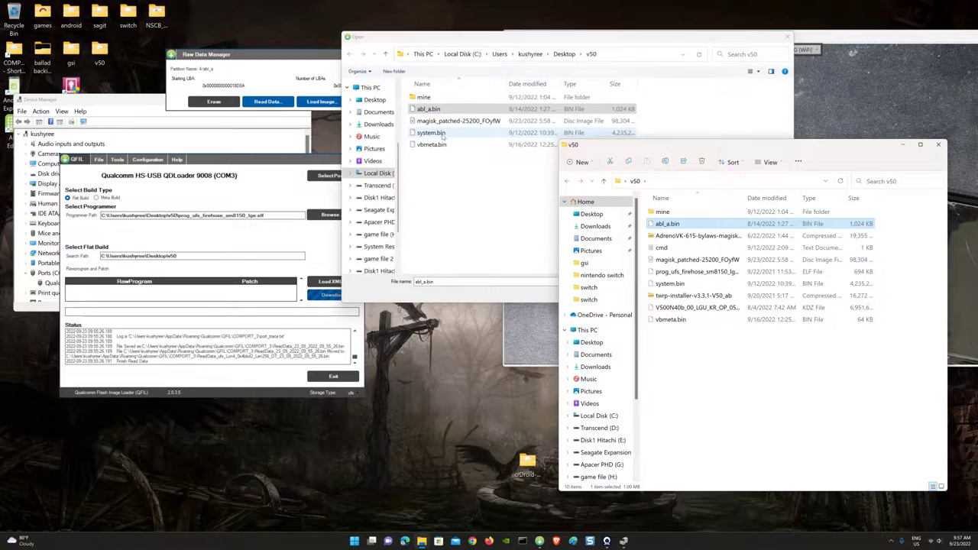
drag(764, 148, 688, 173)
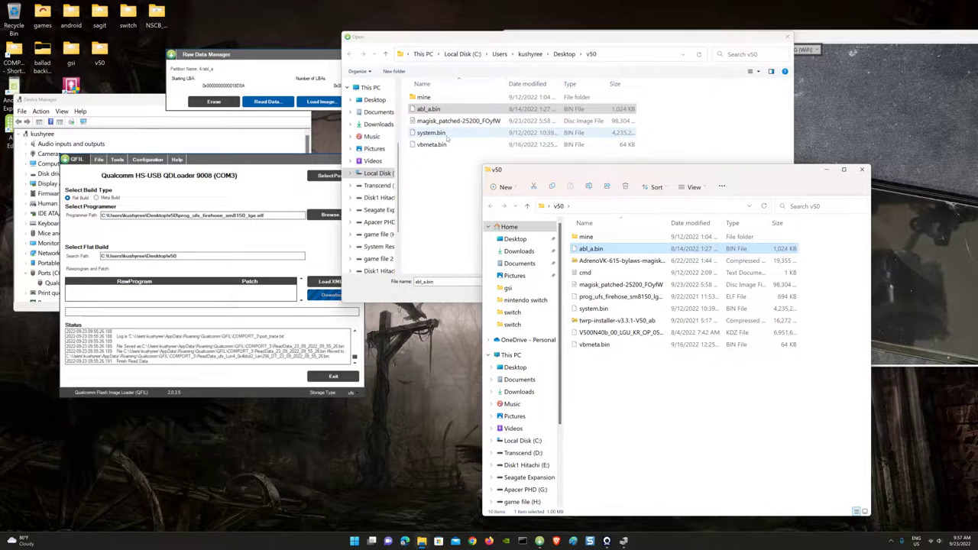
click(826, 169)
Step: Load the selected abl_a.bin image from the v50 folder onto the abl_a partition
click(460, 108)
key(Escape)
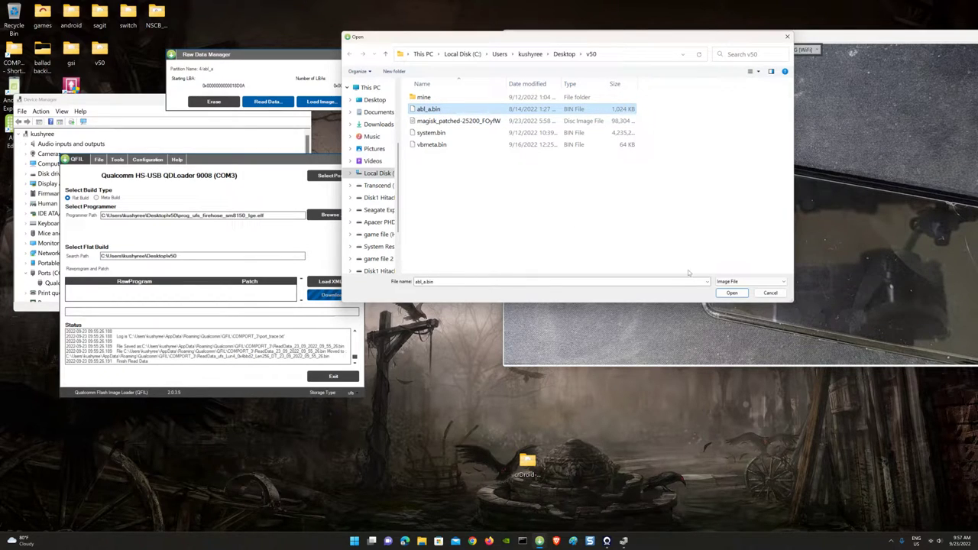
click(725, 293)
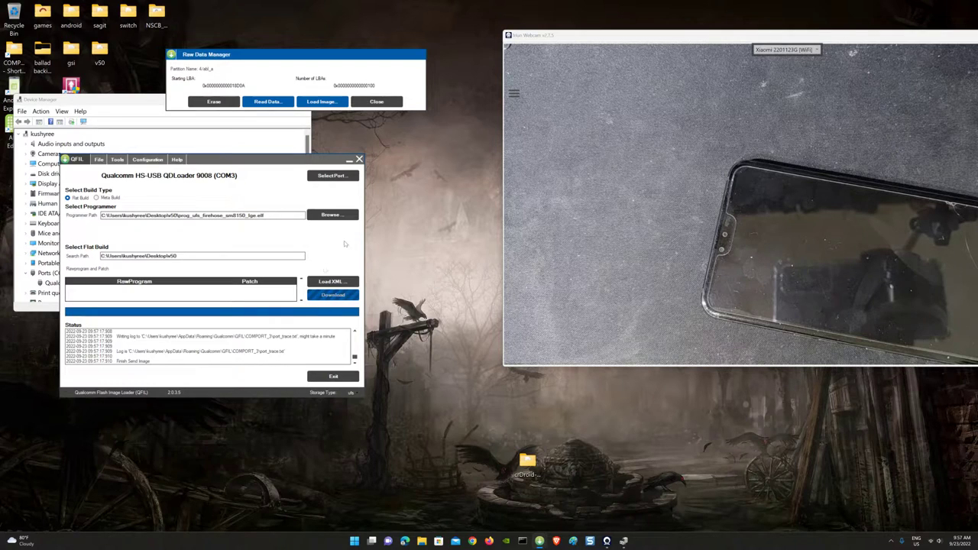
Step: Close the abl_a Raw Data Manager and open the partition data management for the abl_b partition on LUN 4
click(376, 102)
scroll(234, 135, down, 10)
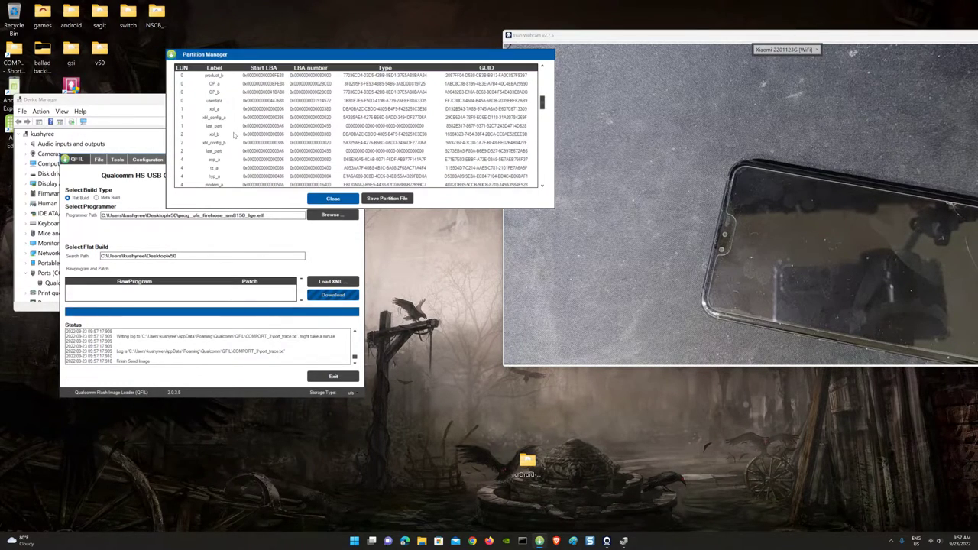
scroll(235, 134, down, 5)
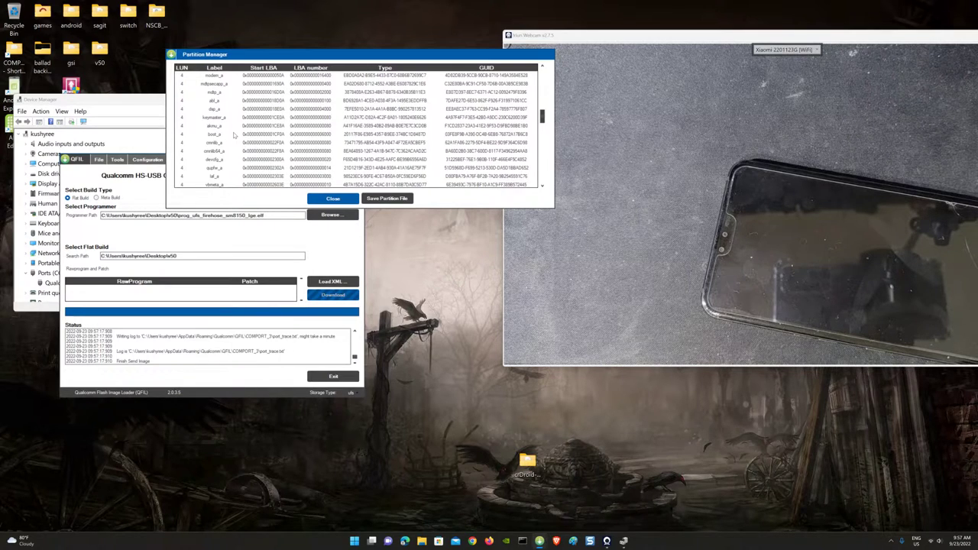
scroll(235, 135, down, 5)
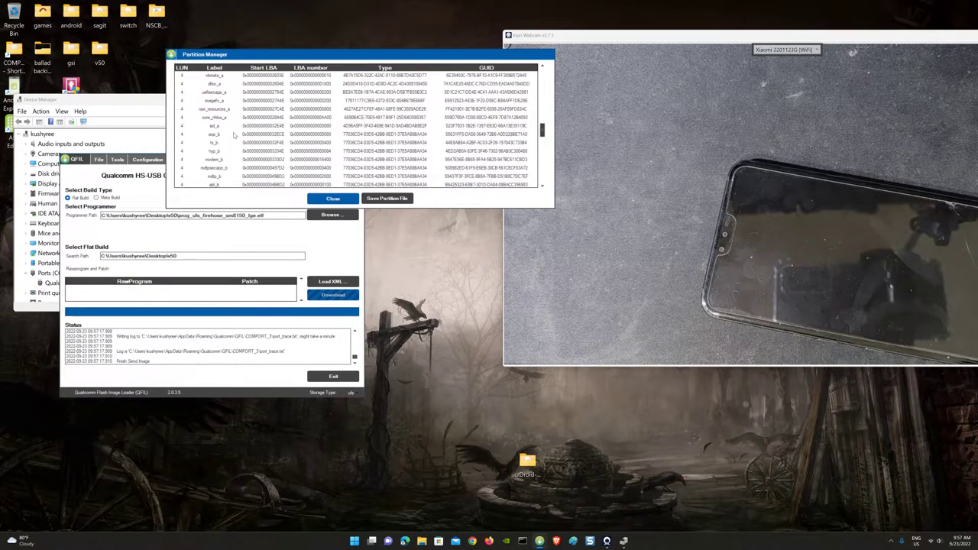
click(221, 185)
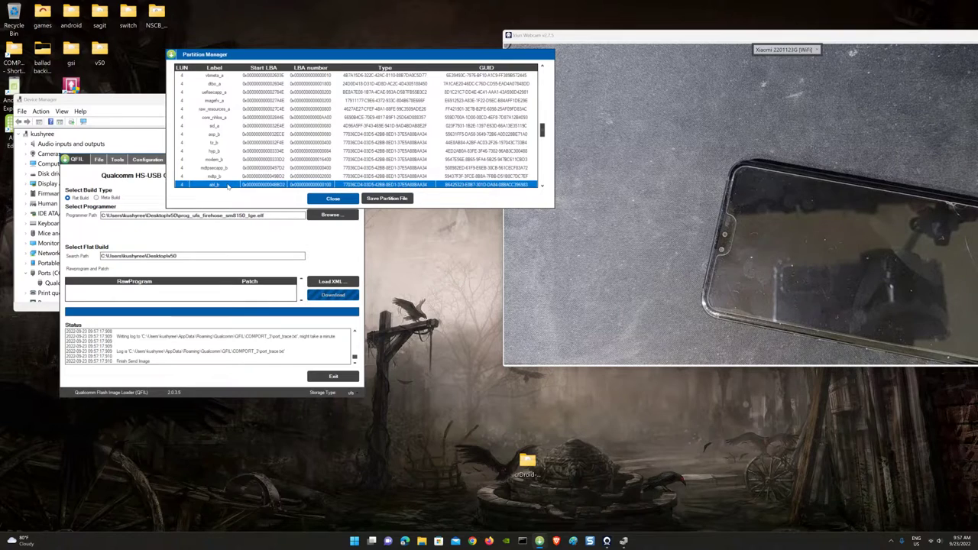
right_click(227, 187)
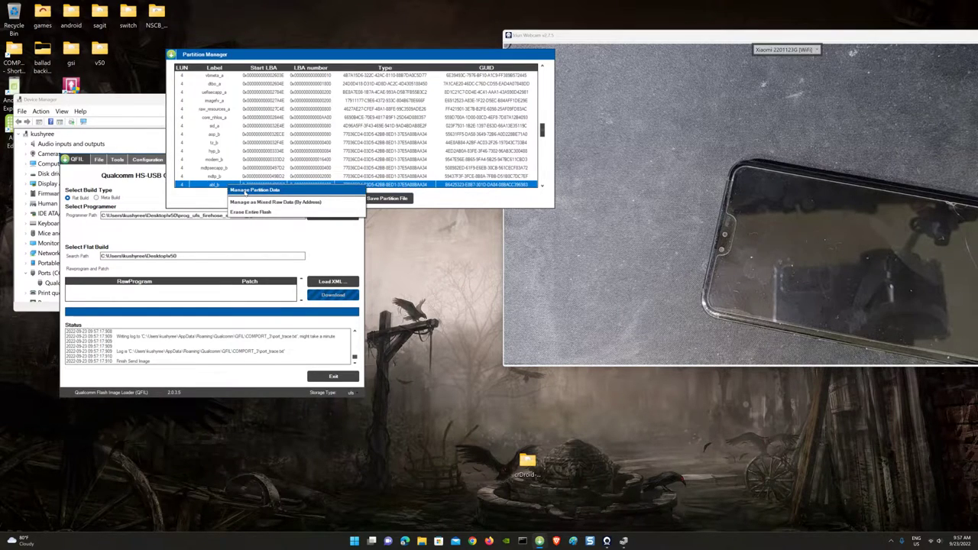
click(245, 191)
Step: Load the abl_a.bin image from the v50 folder onto the abl_b partition and return to the Partition Manager
click(321, 102)
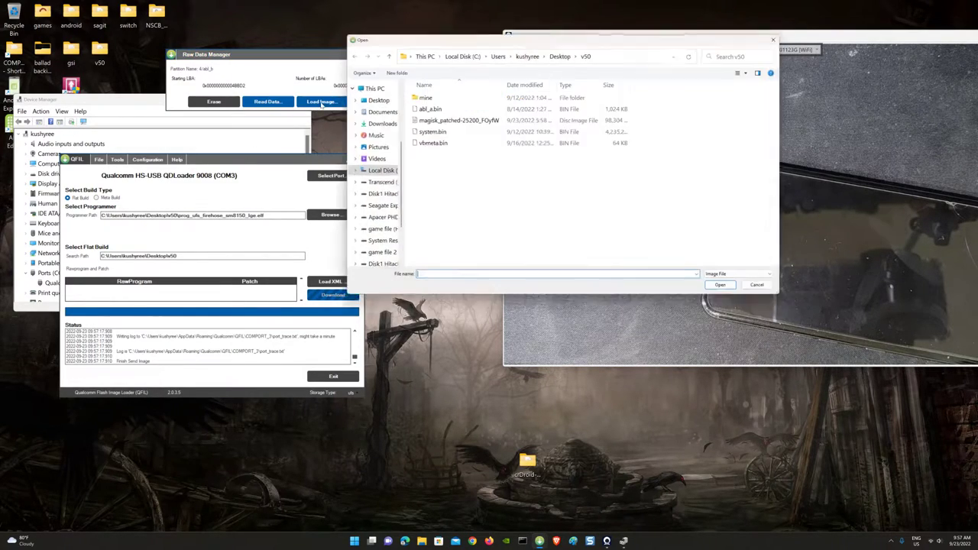
click(432, 109)
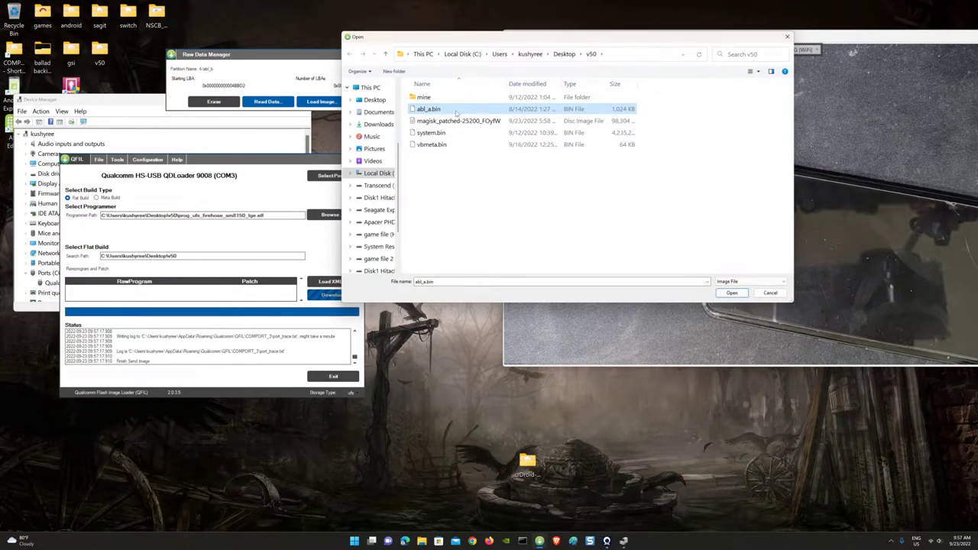
click(732, 294)
click(732, 294)
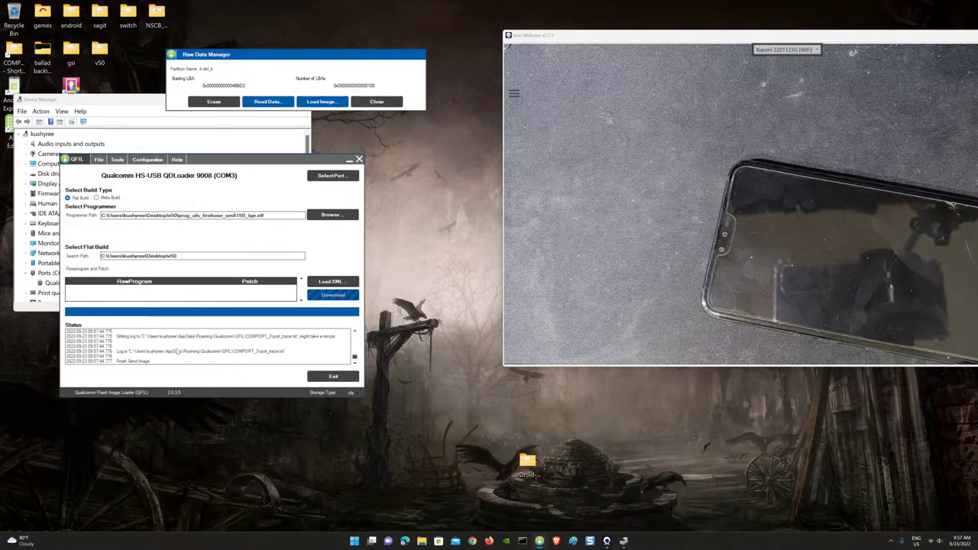
click(379, 105)
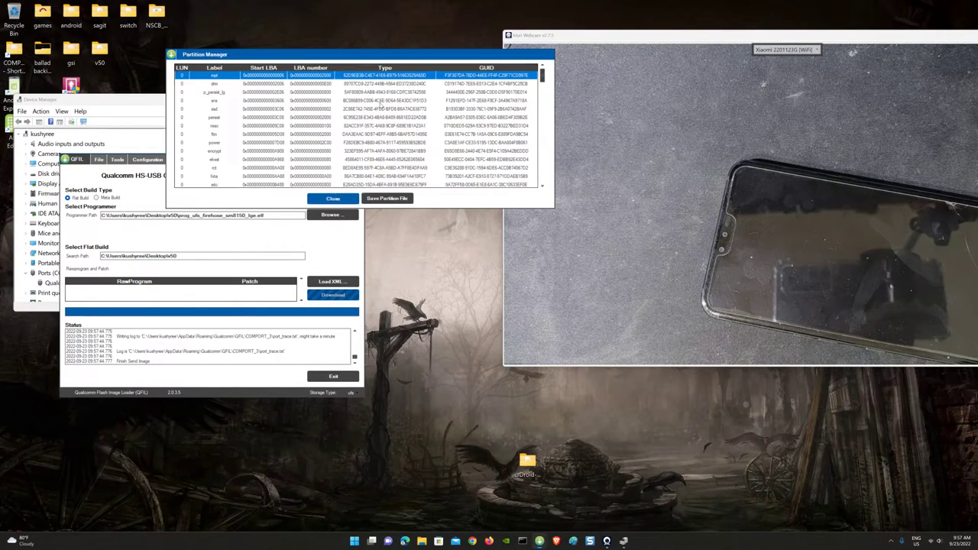
Step: Save the partition file, then close the Partition Manager and QFIL, accepting the phone's reset from EDL mode
click(387, 199)
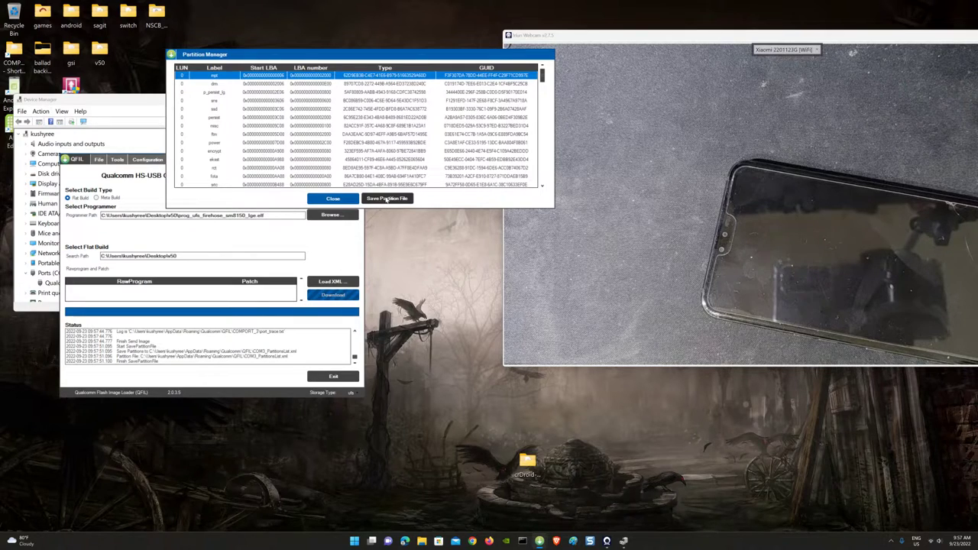
click(327, 201)
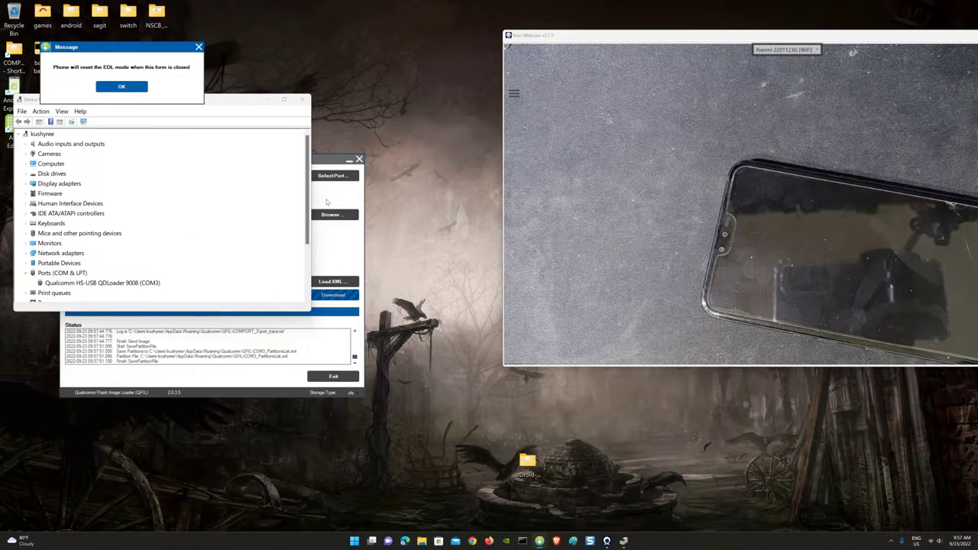
click(122, 86)
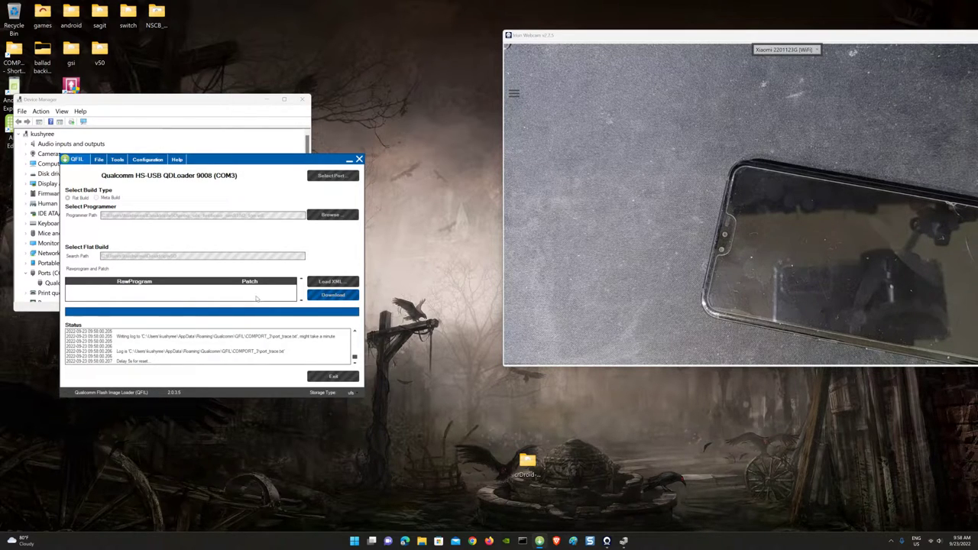
click(332, 377)
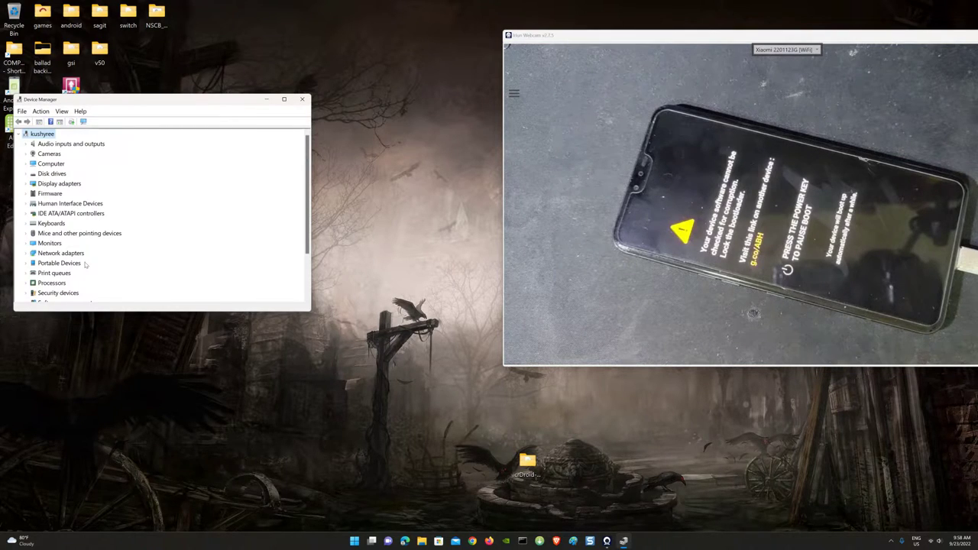
Step: Expand the Android Phone category in Device Manager to check the phone's bootloader connection, moving the webcam window fully into view
scroll(85, 264, down, 1)
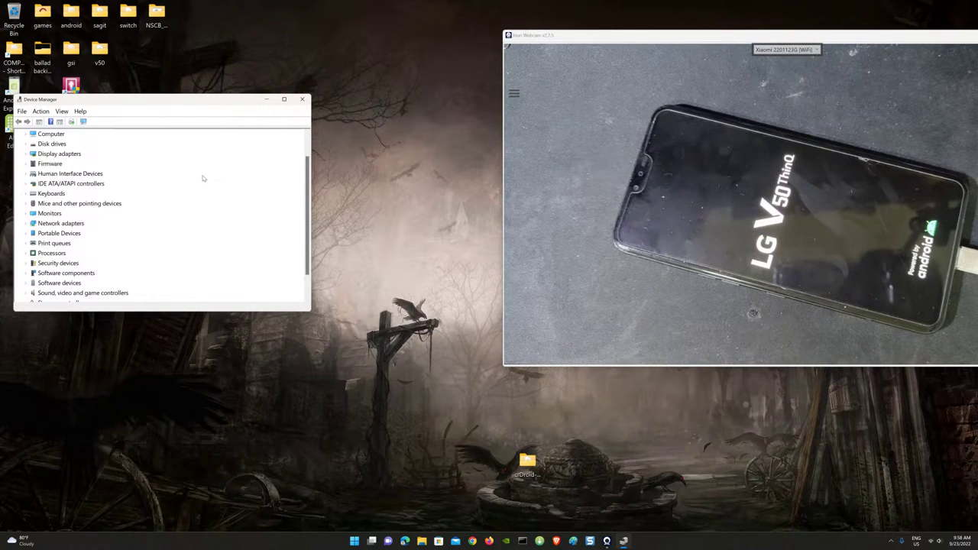
scroll(192, 232, up, 1)
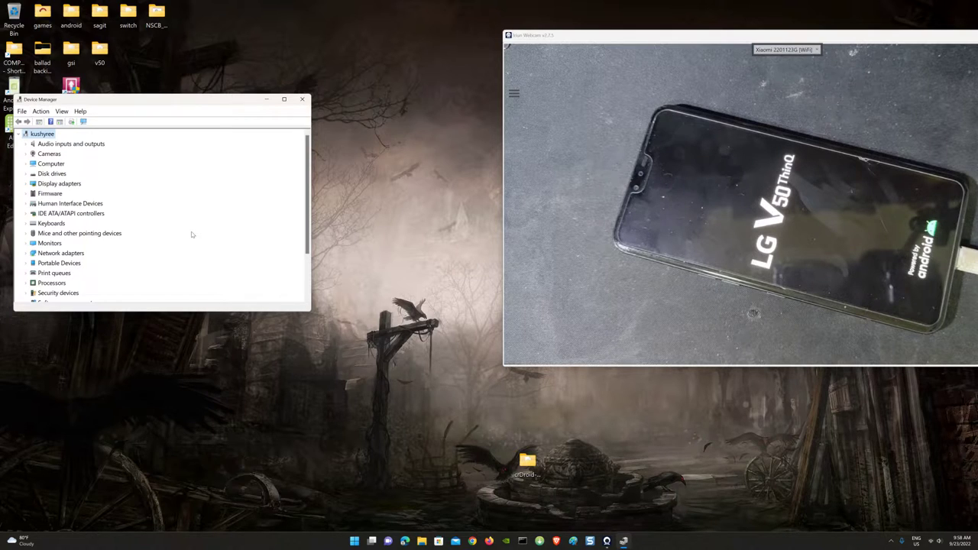
drag(766, 42, 632, 47)
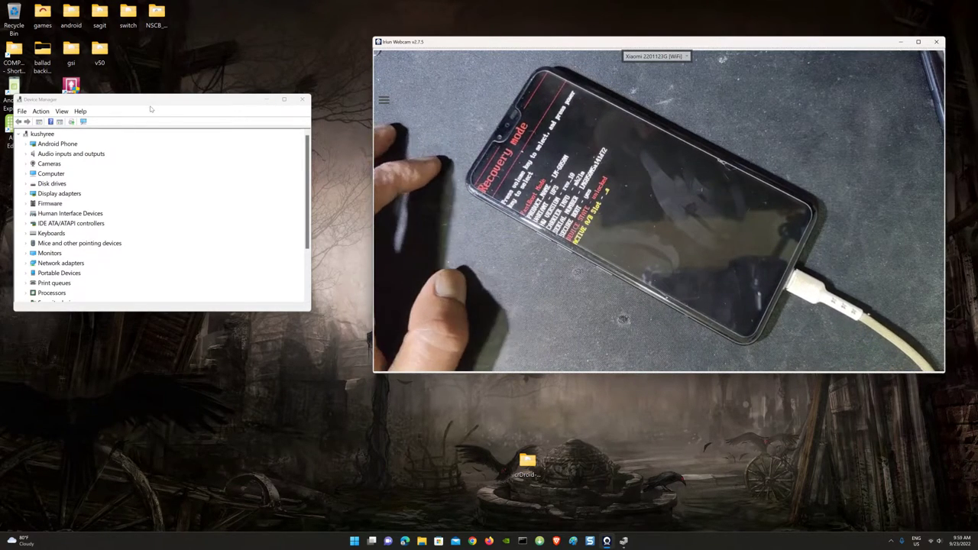
click(27, 144)
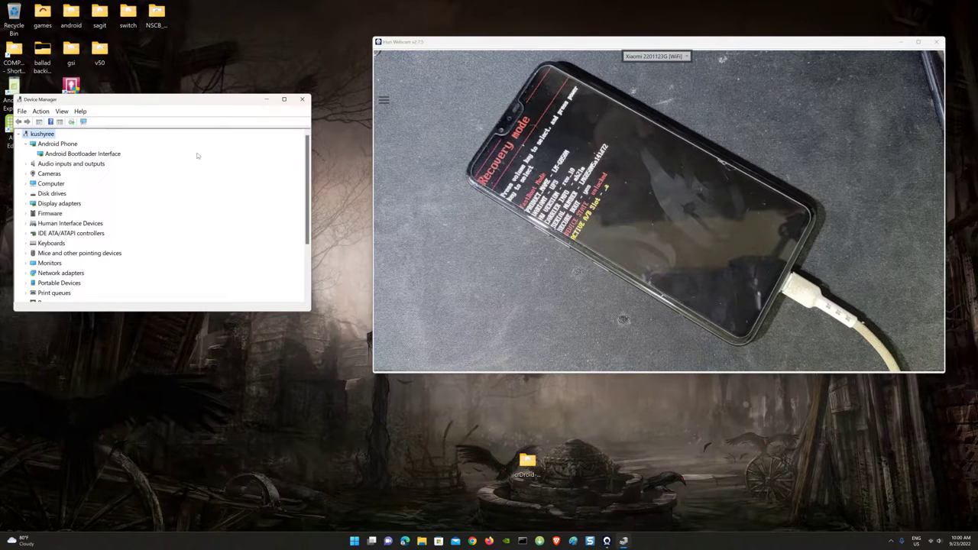
Step: Open the cmd ab text file from the gsi desktop folder and place its window beside the folder's file list
double_click(71, 50)
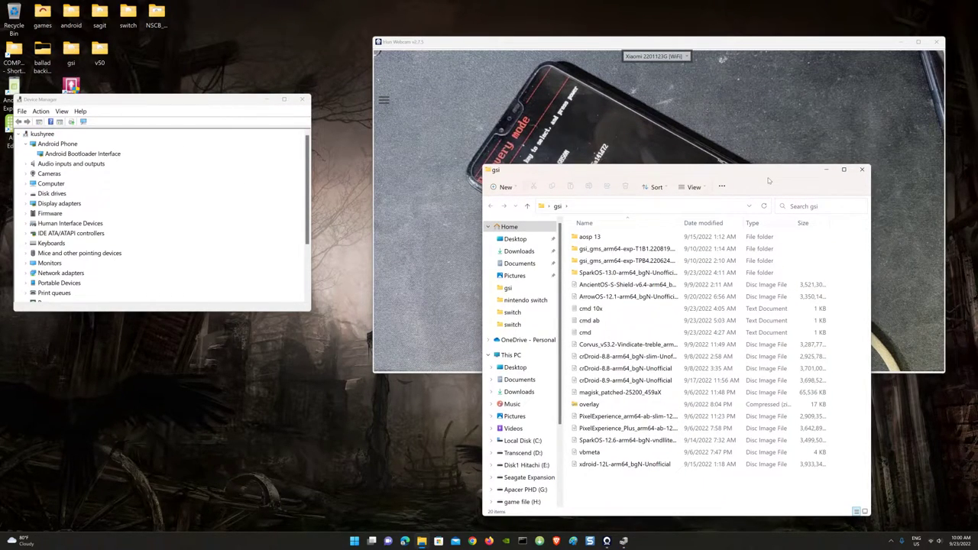
drag(766, 173, 315, 120)
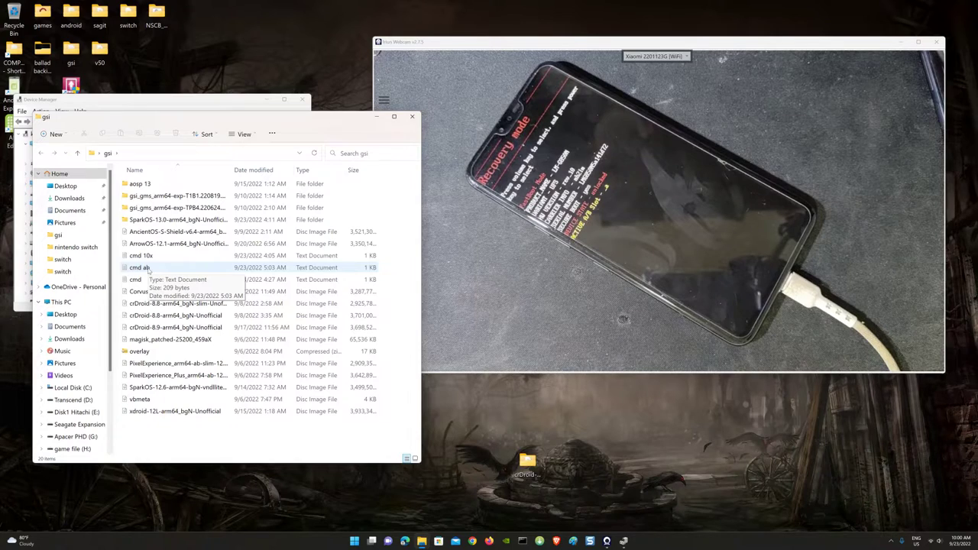
double_click(147, 270)
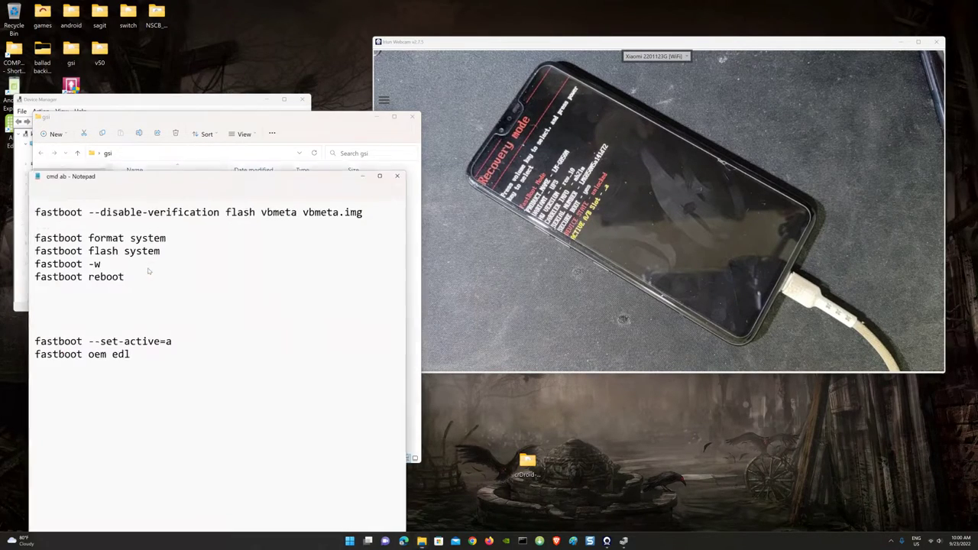
drag(204, 170, 351, 129)
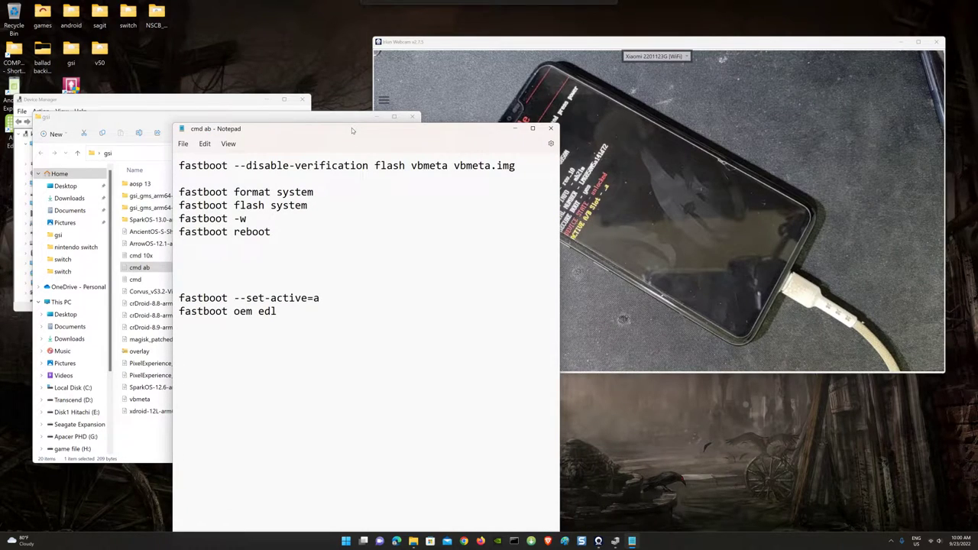